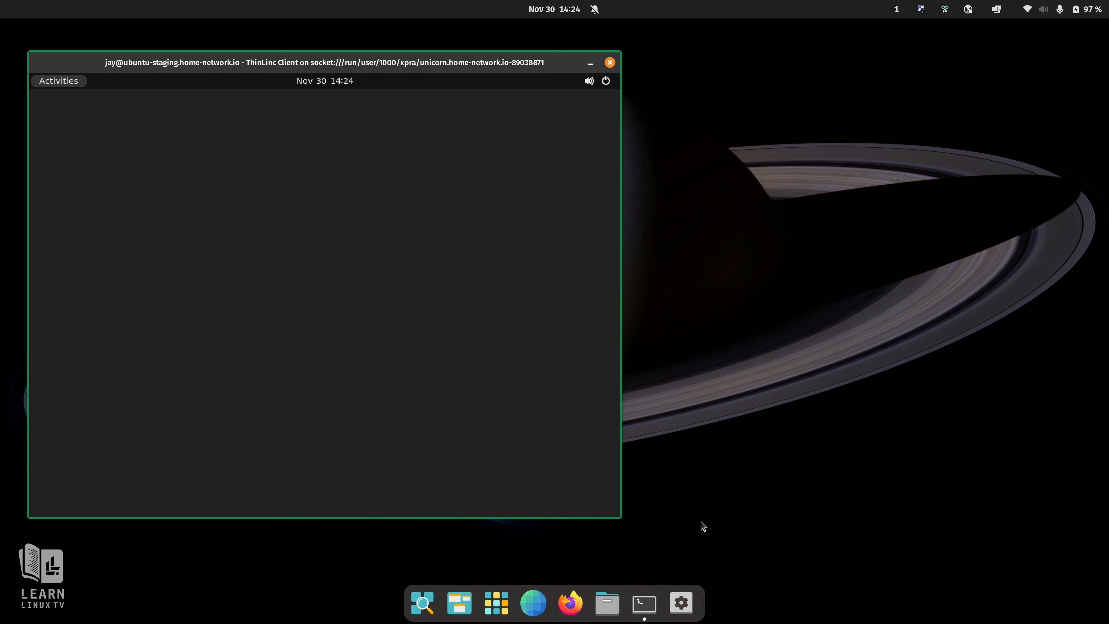
# Launch Firefox from the remote desktop's full application list and open learnlinux.tv
pyautogui.click(65, 81)
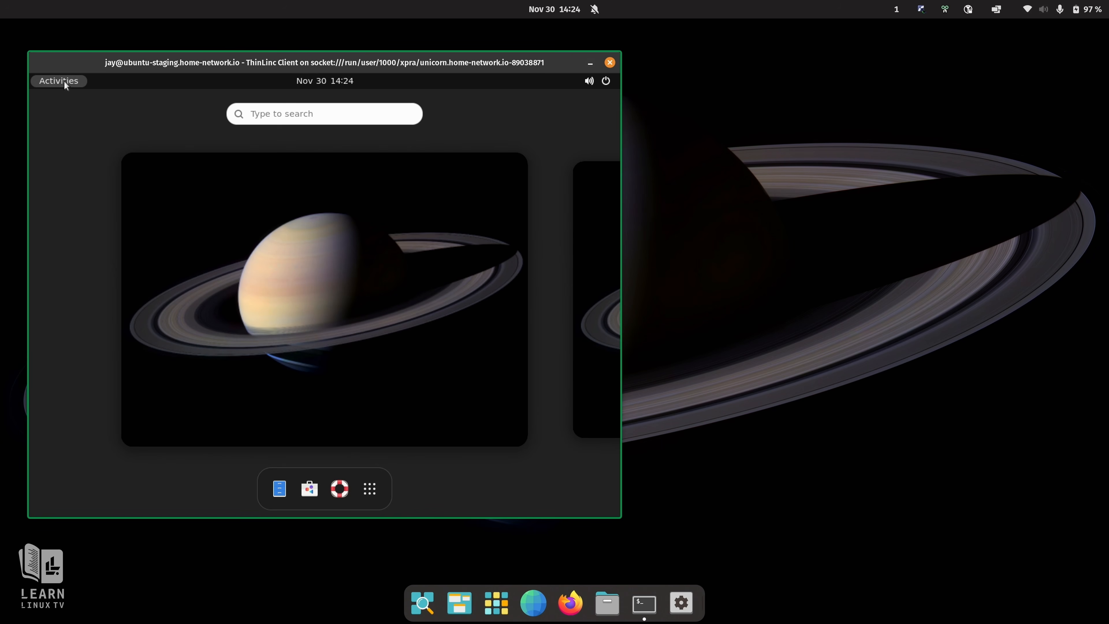
pyautogui.click(368, 492)
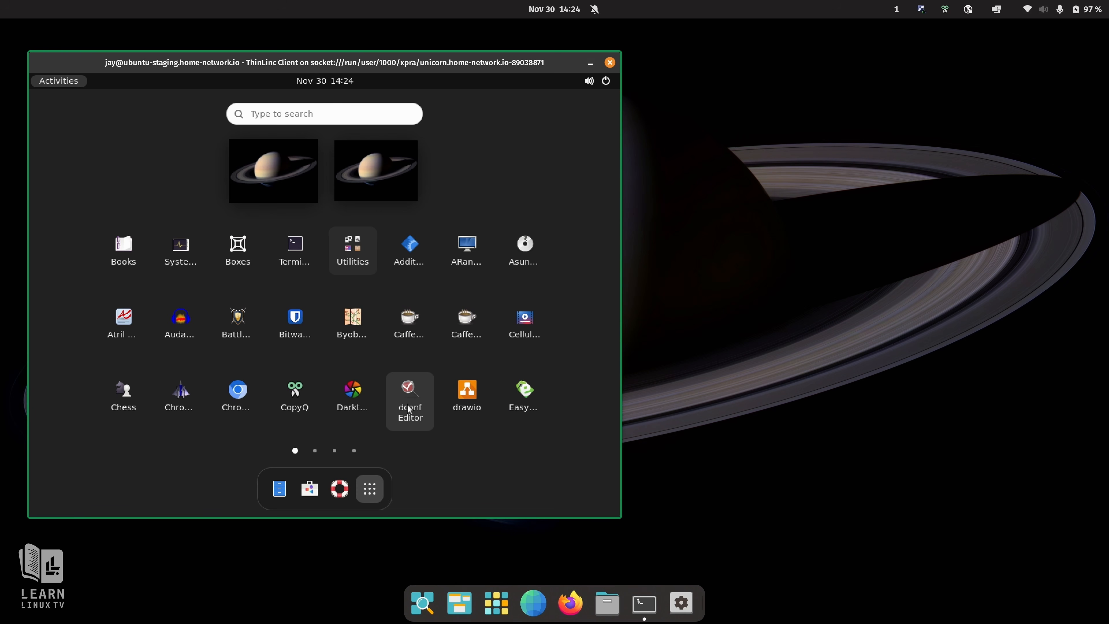
pyautogui.scroll(-1, 410, 408)
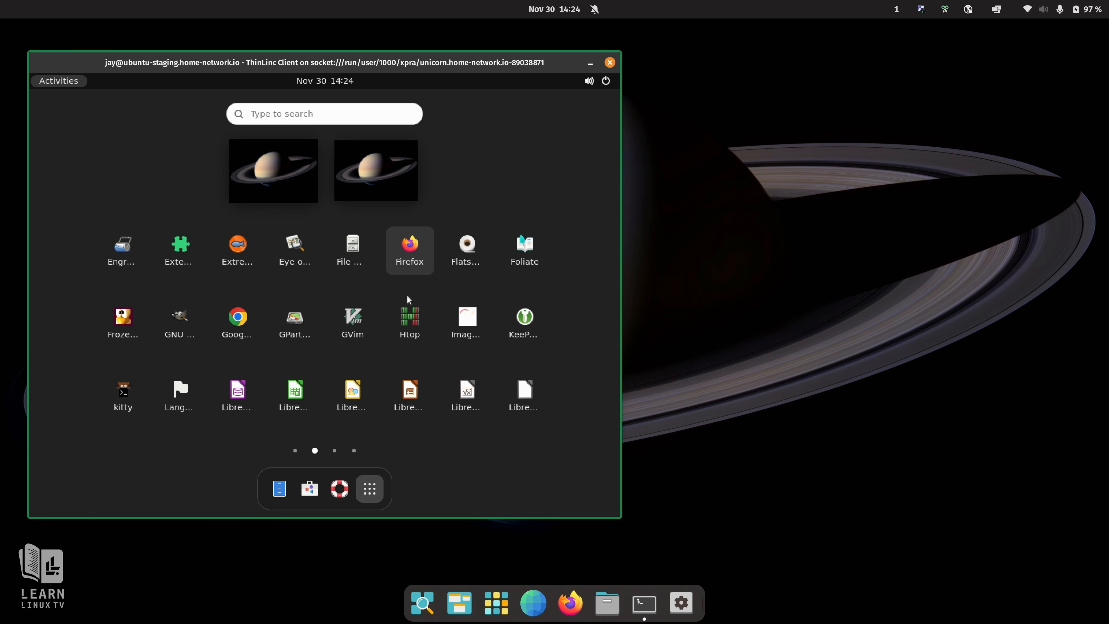
pyautogui.click(418, 254)
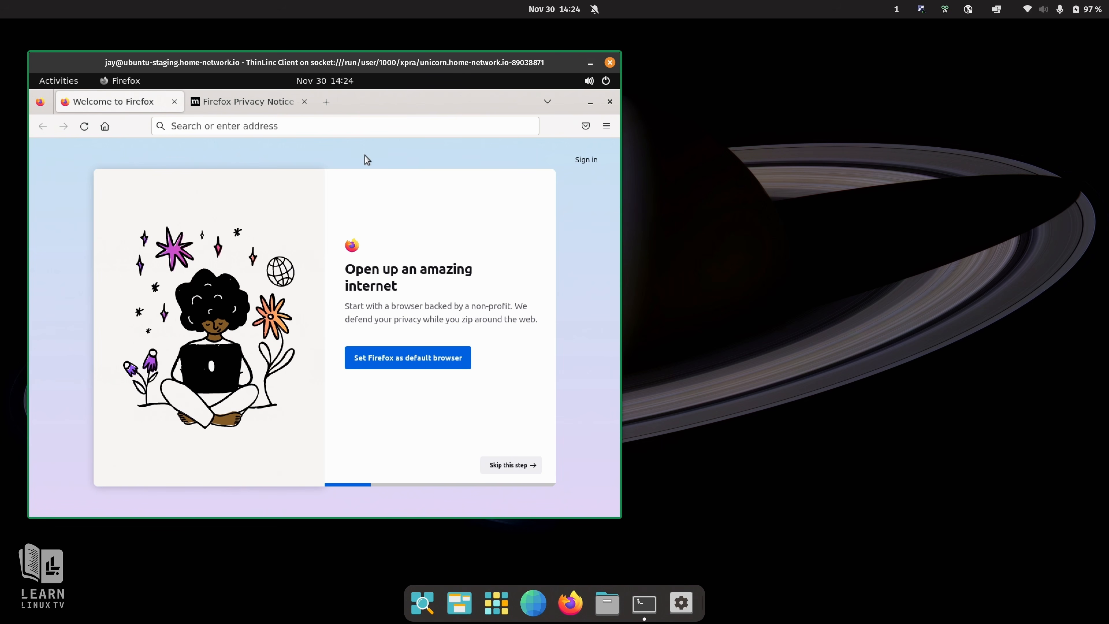
pyautogui.click(363, 129)
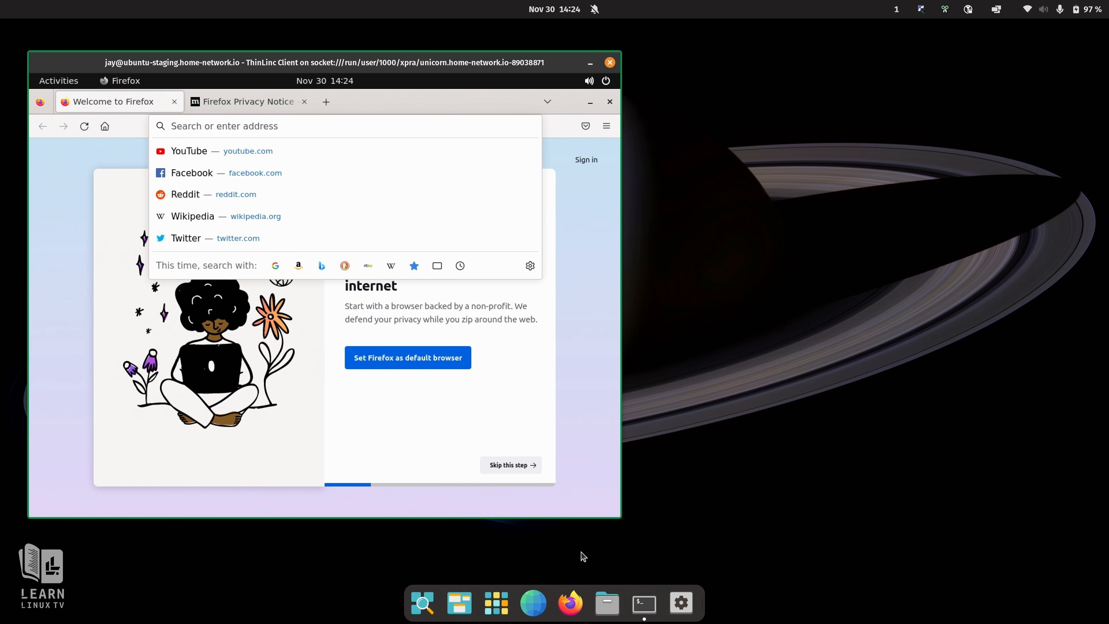
pyautogui.write('learnlinux.tv')
pyautogui.press('Return')
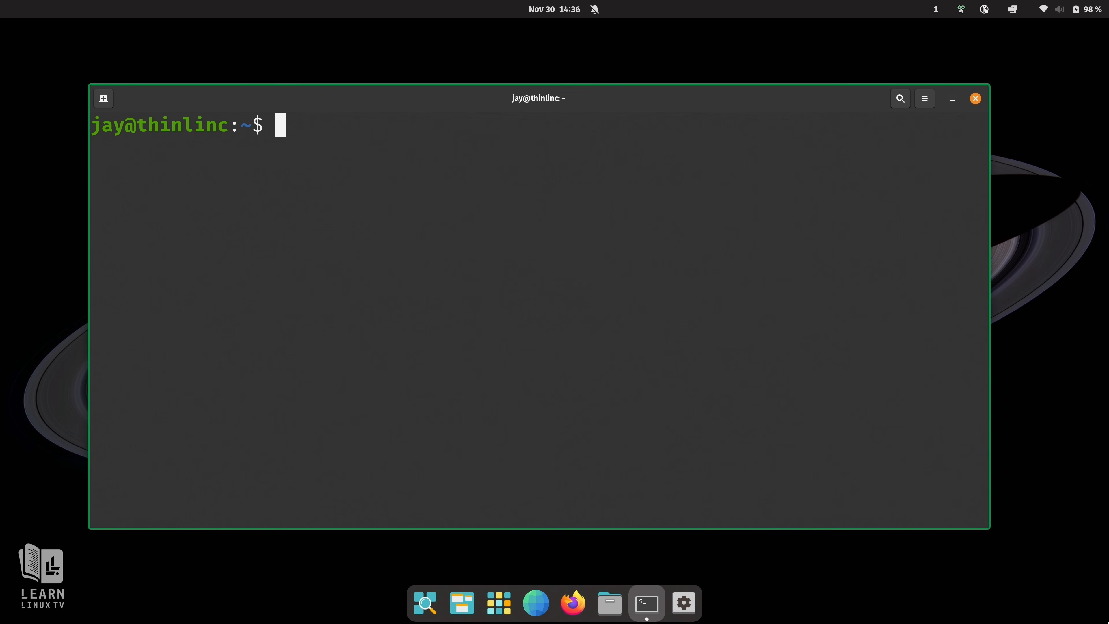
# In the terminal on the thinlinc server, install the mate-desktop-environment package with sudo apt install and accept the installation
pyautogui.write('sud')
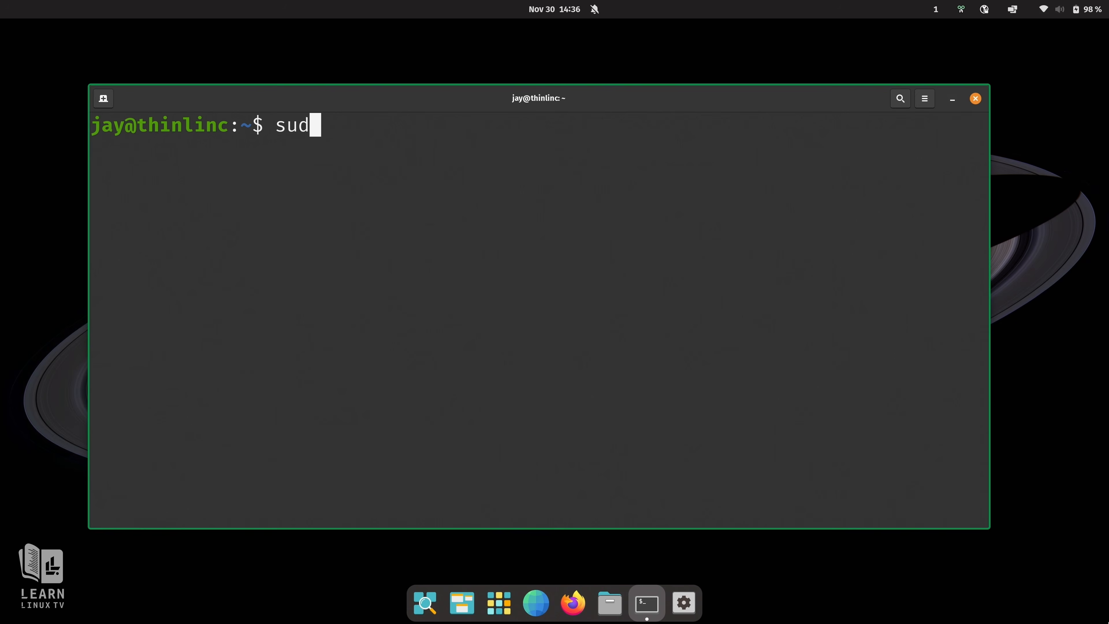
pyautogui.write('o apt install')
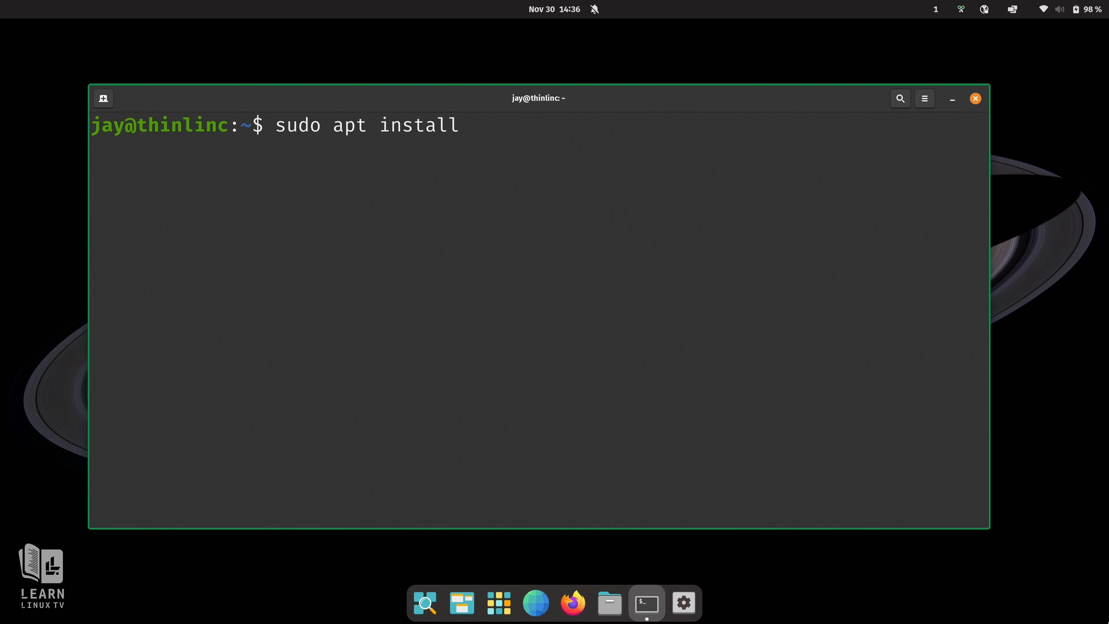
pyautogui.write(' mate-desktop-environment')
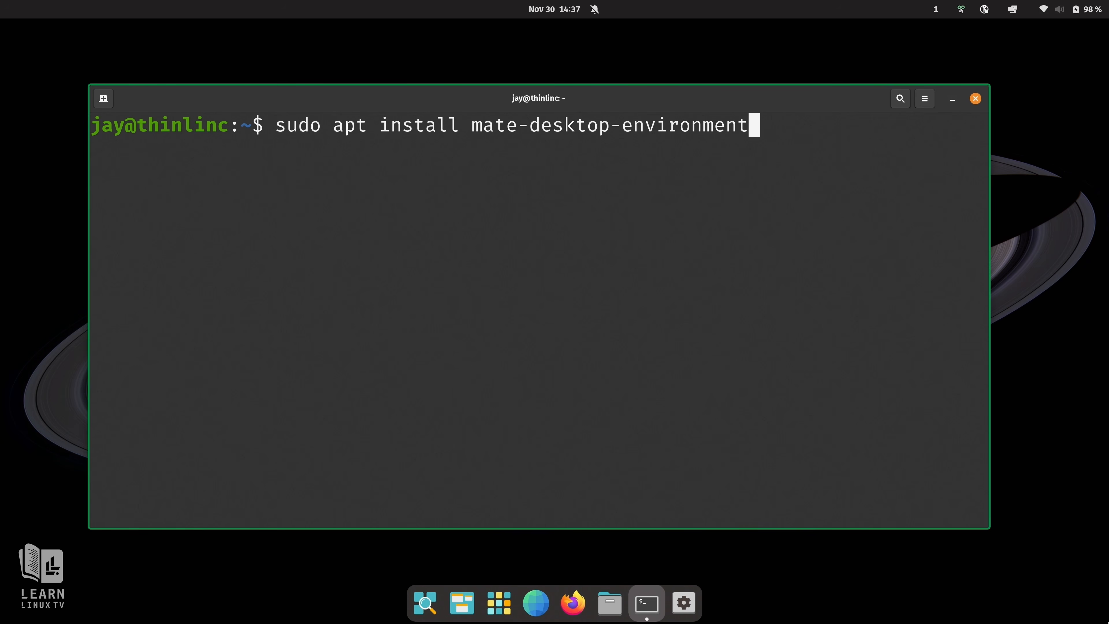
pyautogui.press('Return')
pyautogui.press('Return')
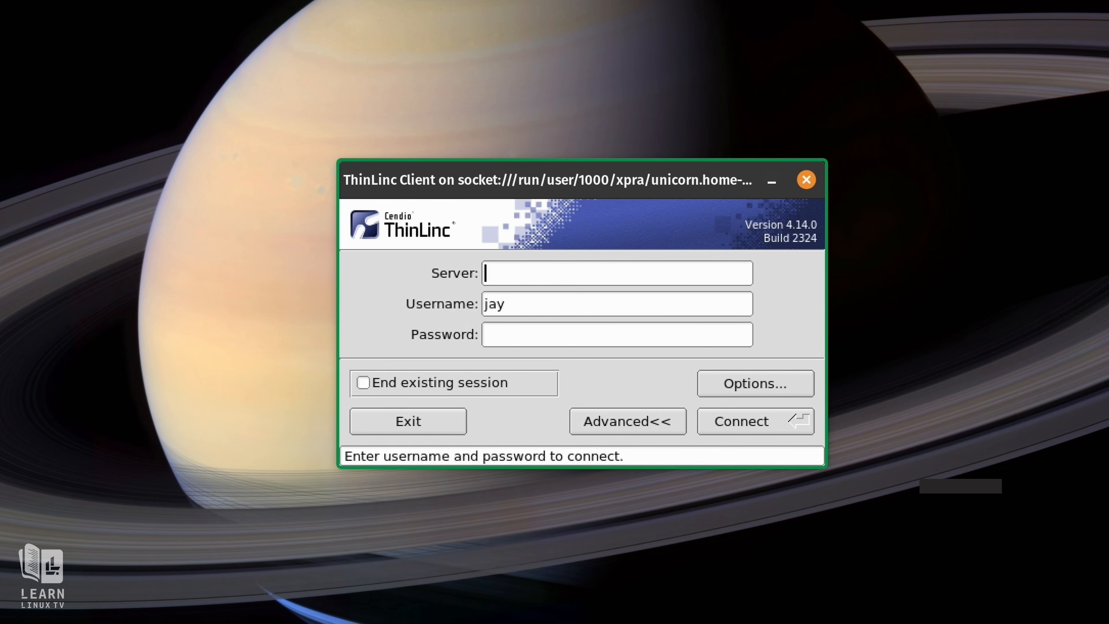
# In ThinLinc Client, set the server to thinlinc.home-network.io and enter the account password
pyautogui.write('thin')
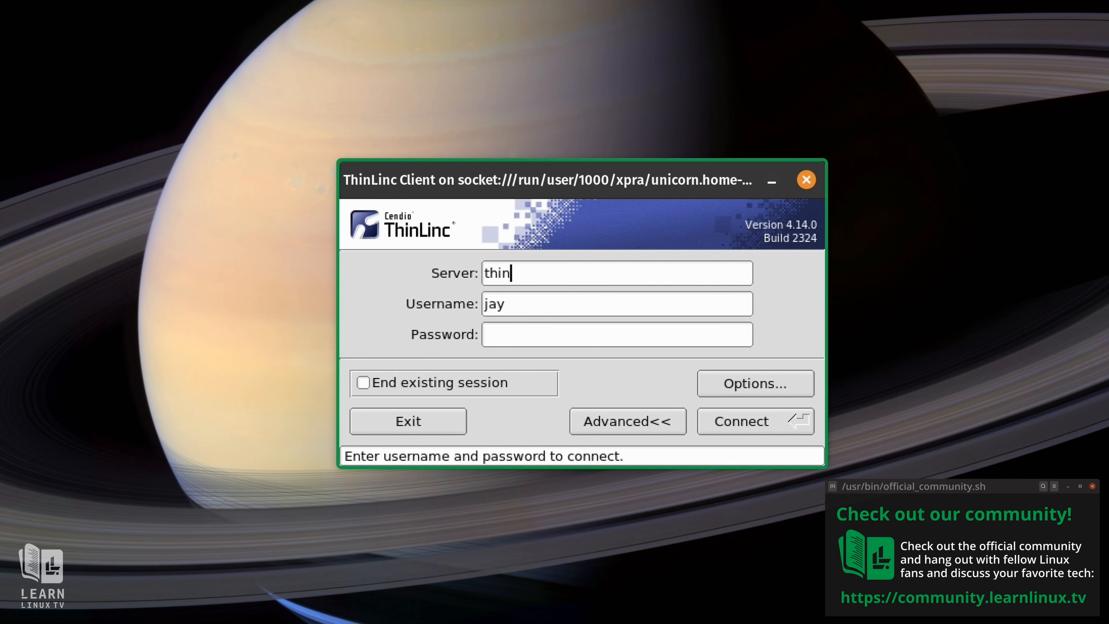
pyautogui.write('linc.home-network.io')
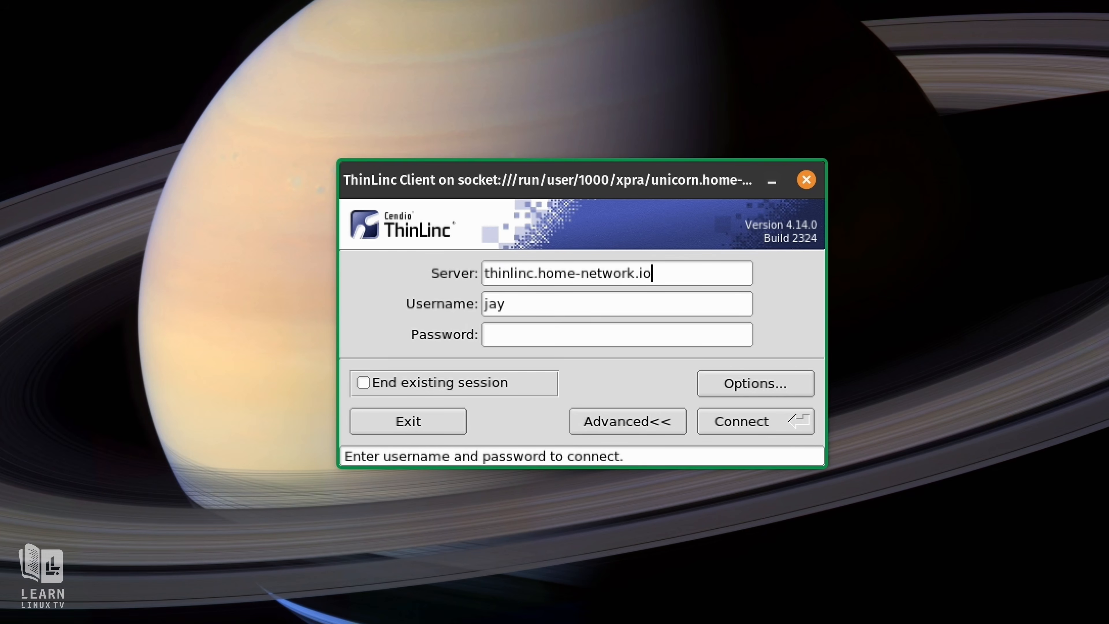
pyautogui.press('Tab')
pyautogui.press('Tab')
pyautogui.write('•••••••••')
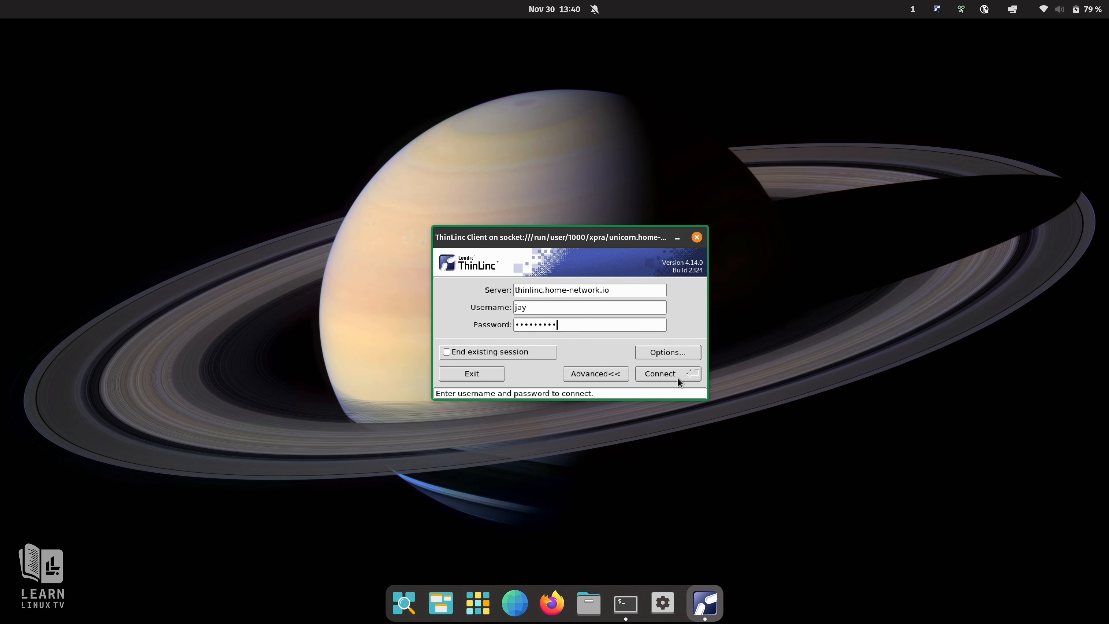
# Review the client's Display, Local Devices, Optimization, Security and Advanced options, and leave them without saving
pyautogui.click(680, 357)
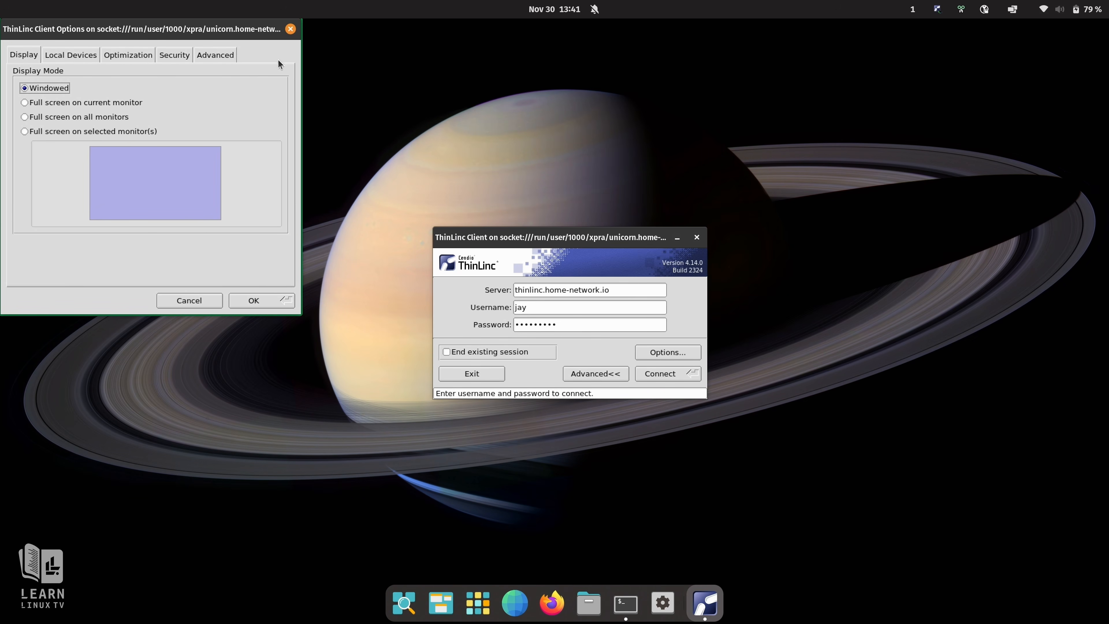
pyautogui.moveTo(237, 31); pyautogui.dragTo(636, 153)
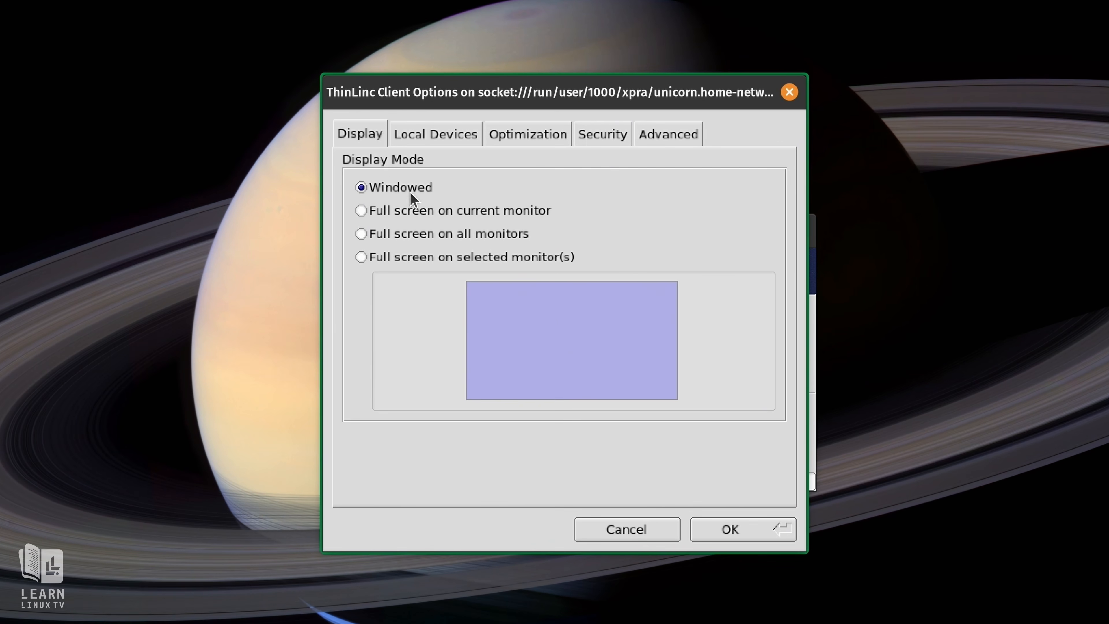
pyautogui.click(365, 134)
pyautogui.click(449, 136)
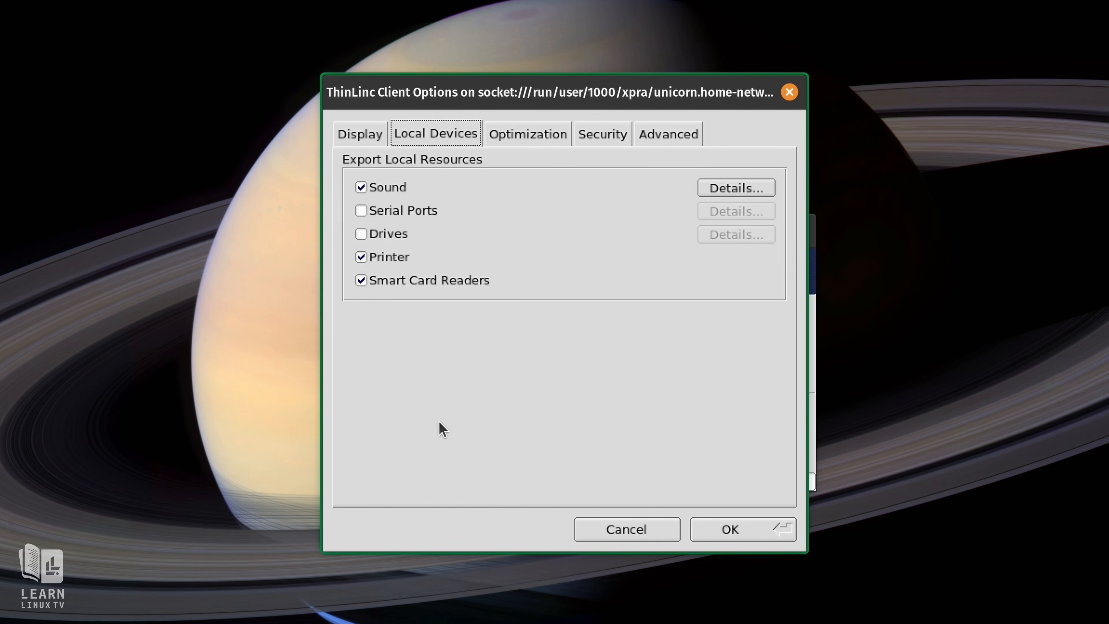
pyautogui.click(533, 139)
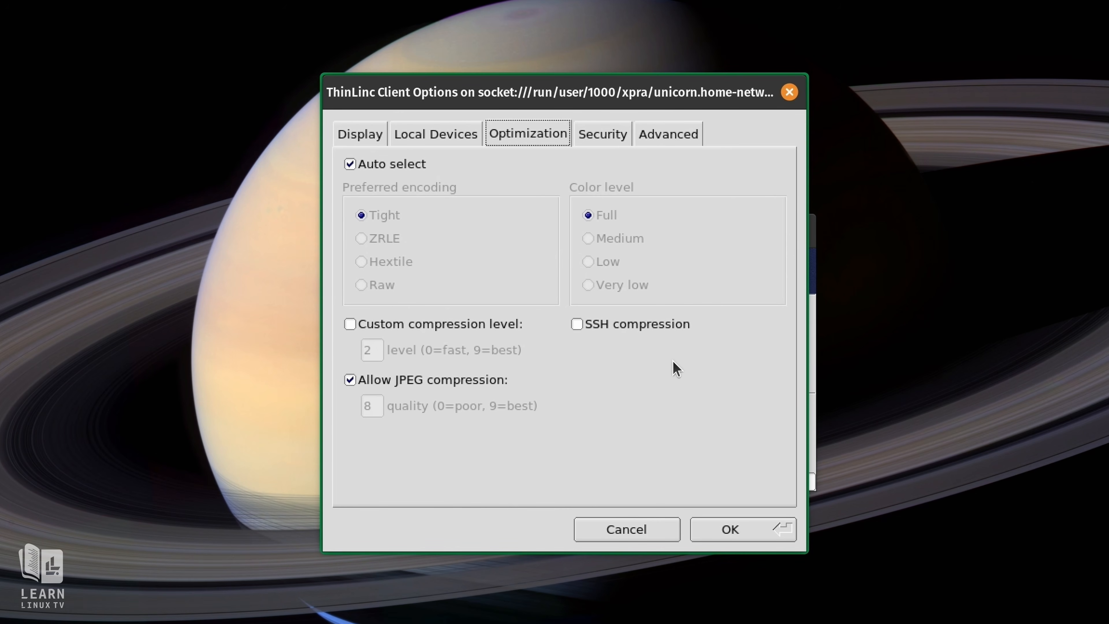
pyautogui.click(602, 133)
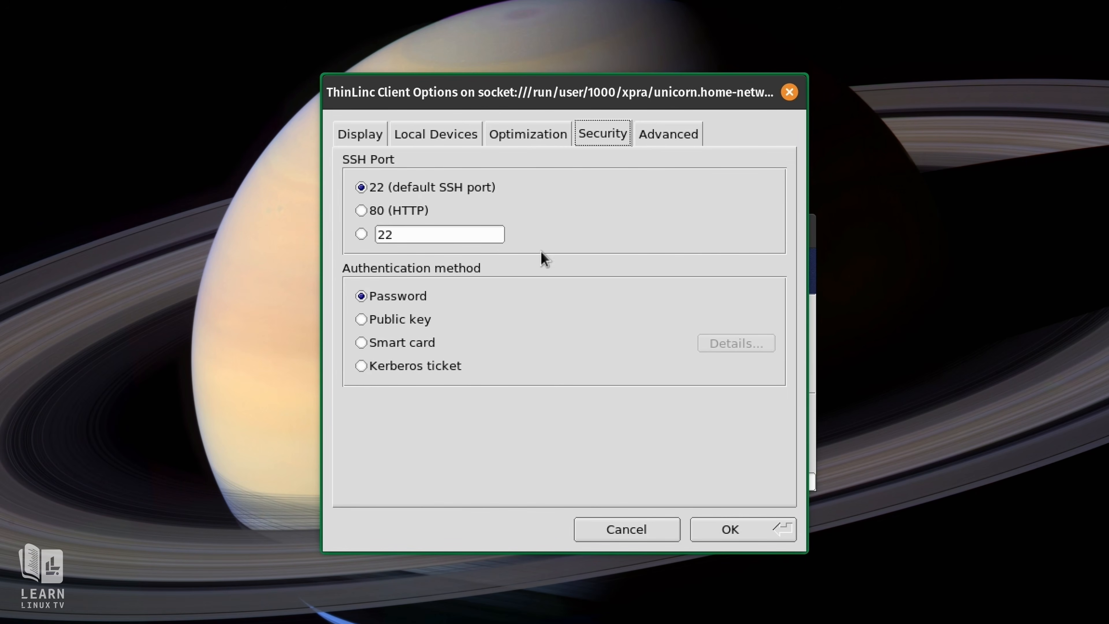
pyautogui.click(679, 145)
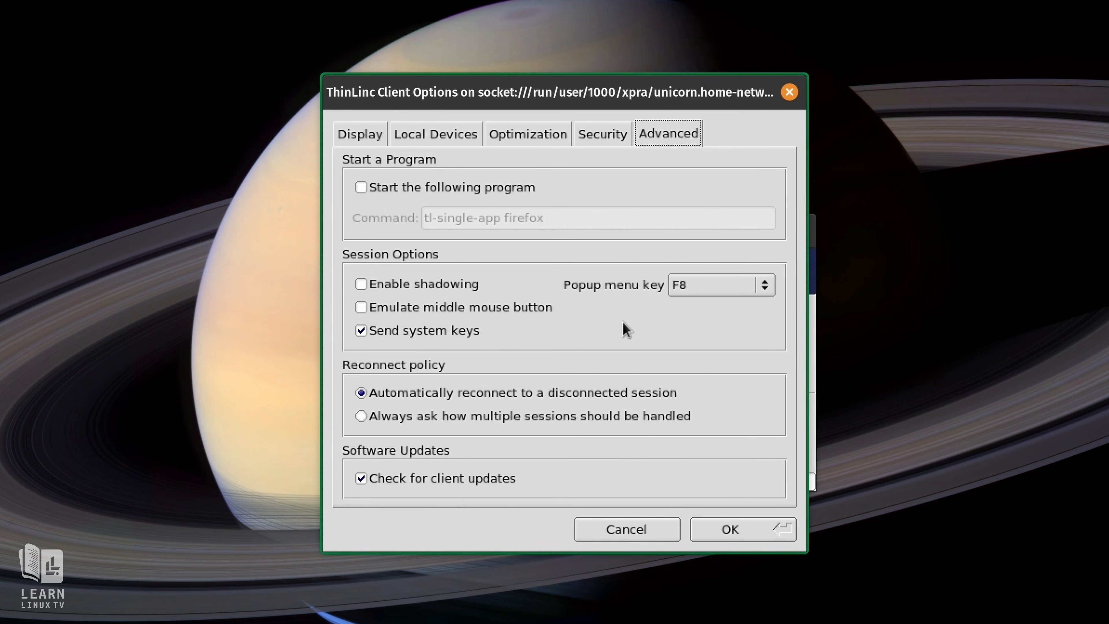
pyautogui.click(627, 529)
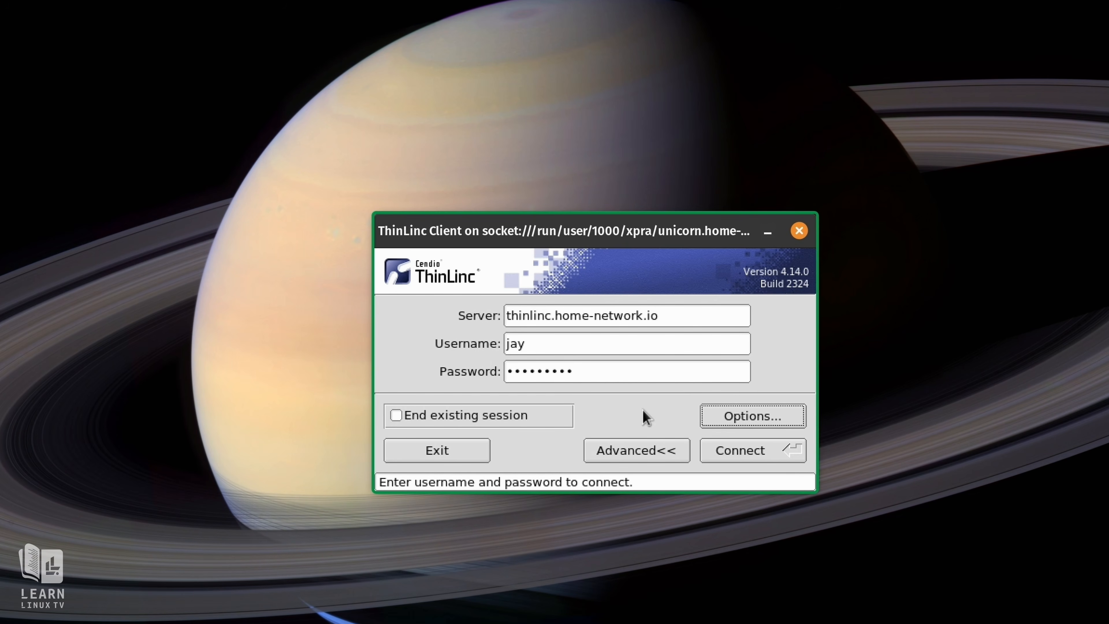
# Connect to the server, start the desktop session from the profile chooser, and open the Caja file manager
pyautogui.click(735, 456)
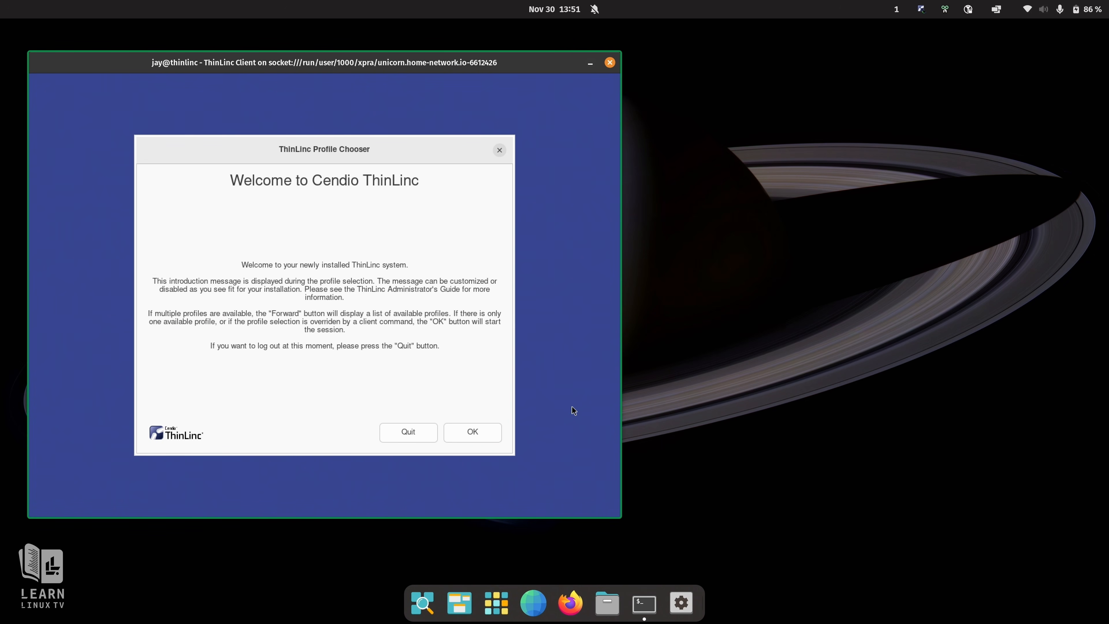
pyautogui.moveTo(485, 61); pyautogui.dragTo(723, 60)
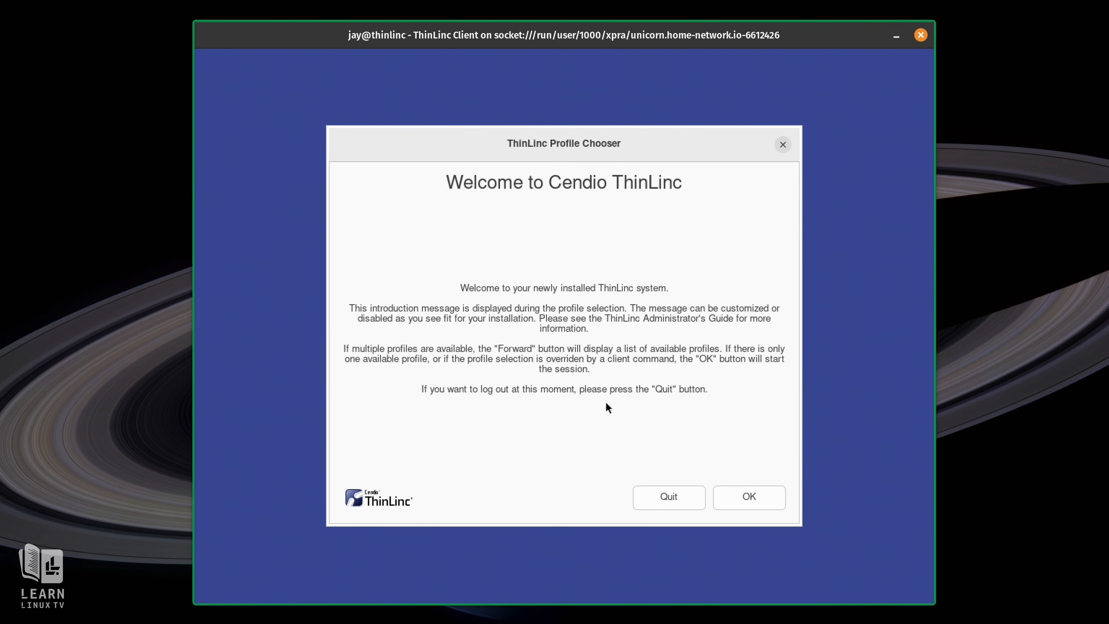
pyautogui.click(759, 490)
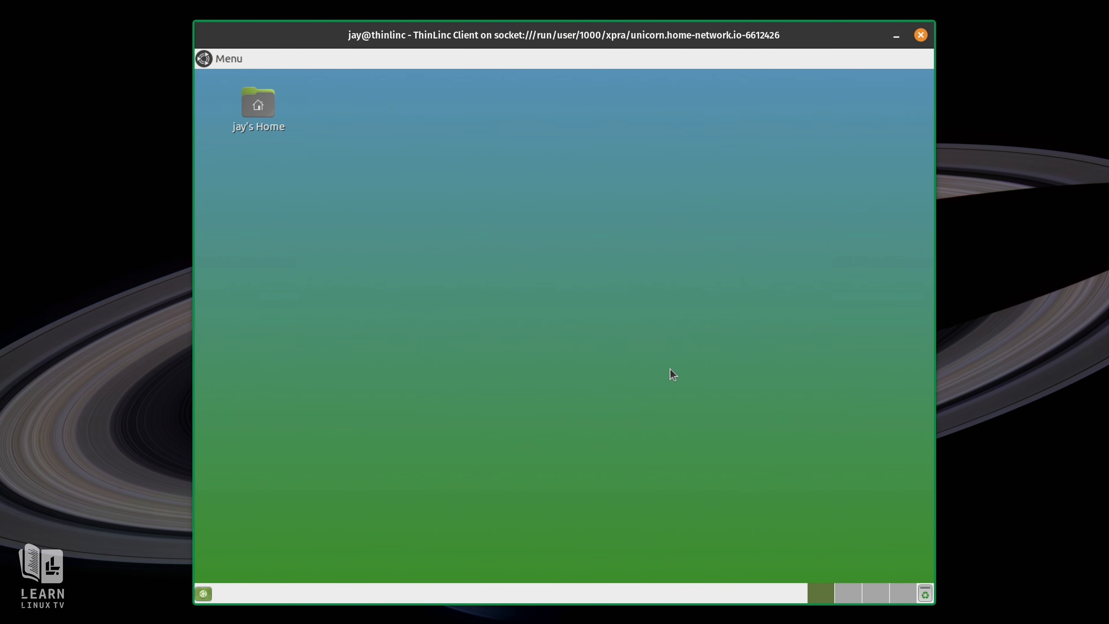
pyautogui.click(228, 61)
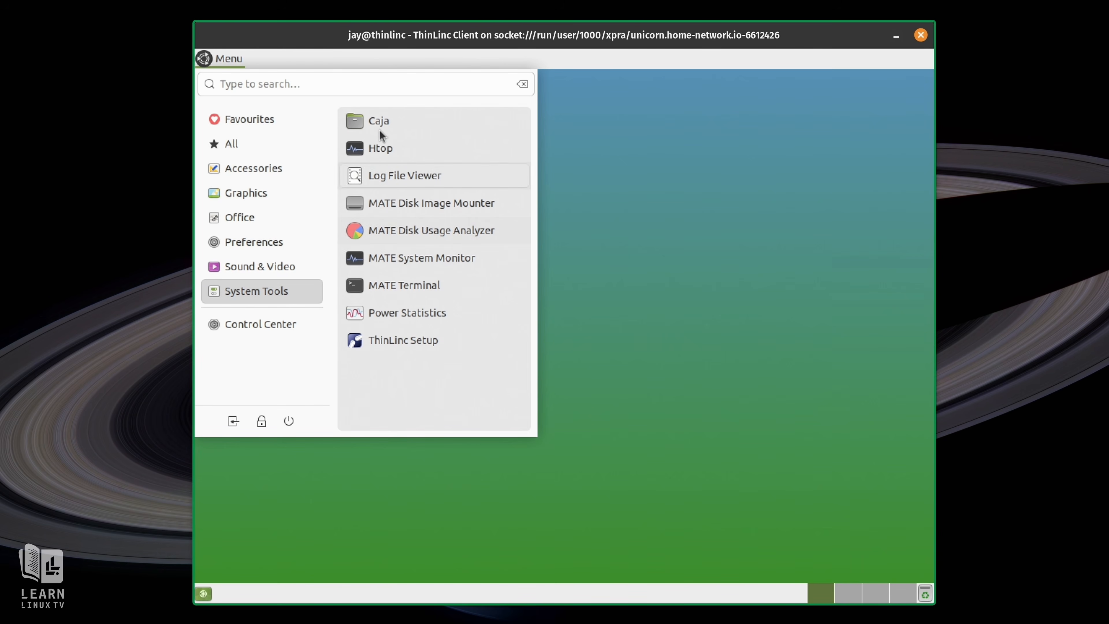
pyautogui.click(380, 124)
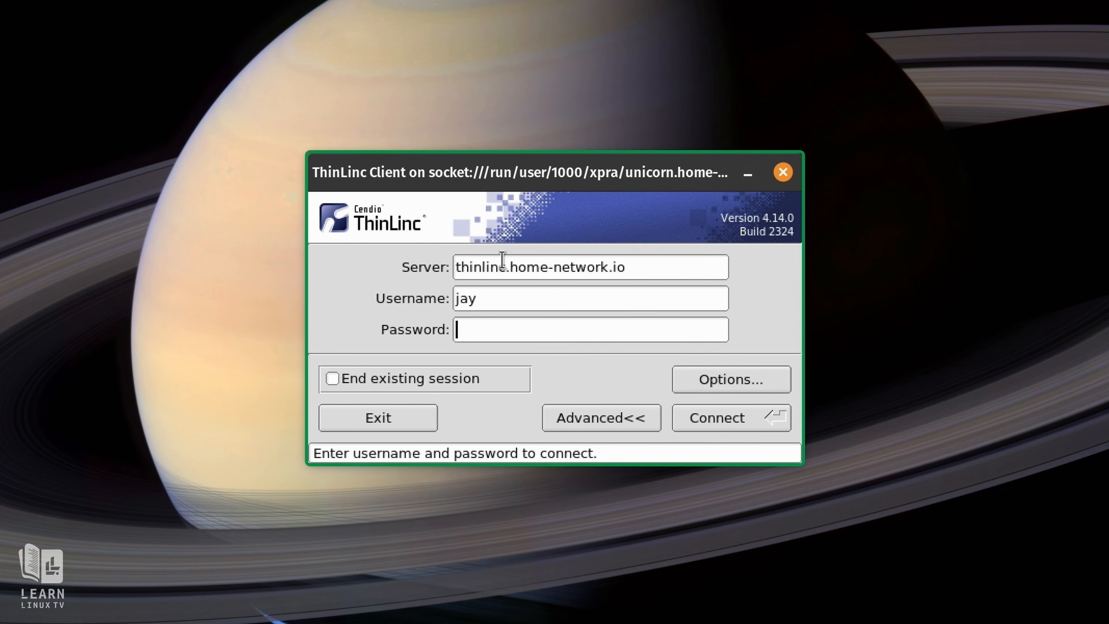
# Replace the host part of the server address so that it reads ubuntu-staging.home-network.io
pyautogui.moveTo(506, 263); pyautogui.dragTo(398, 260)
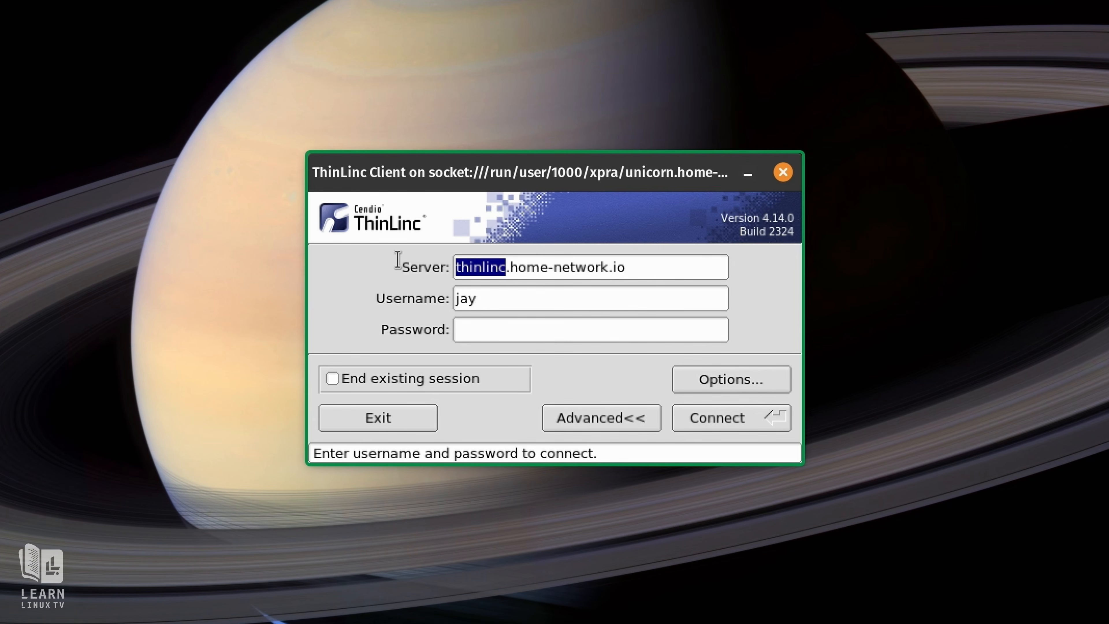
pyautogui.press('BackSpace')
pyautogui.write('ubuntu')
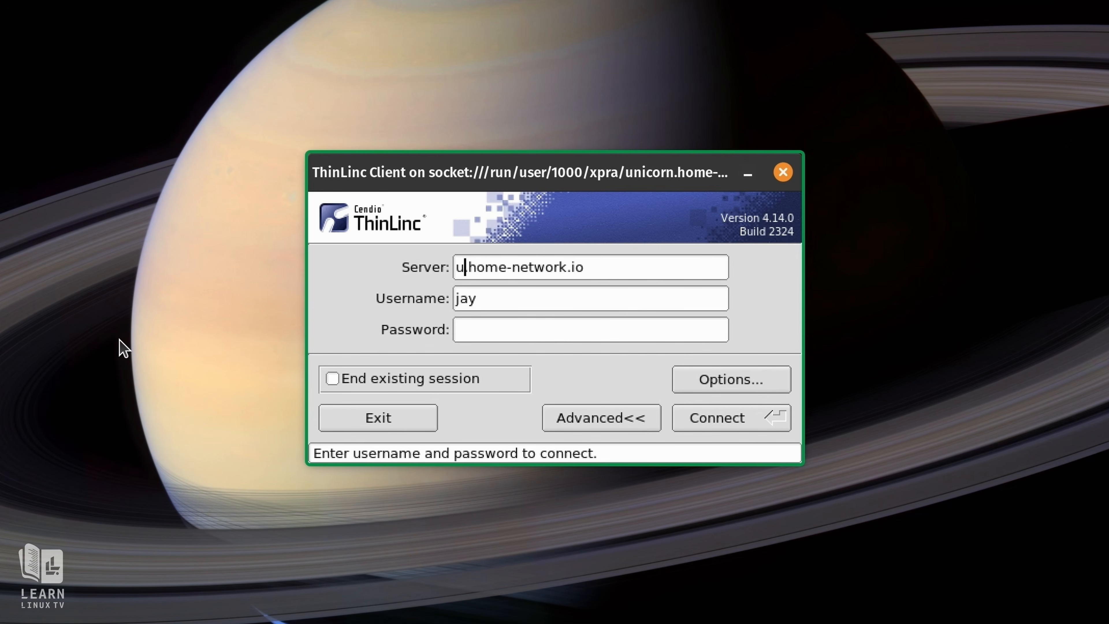
pyautogui.write('-staging')
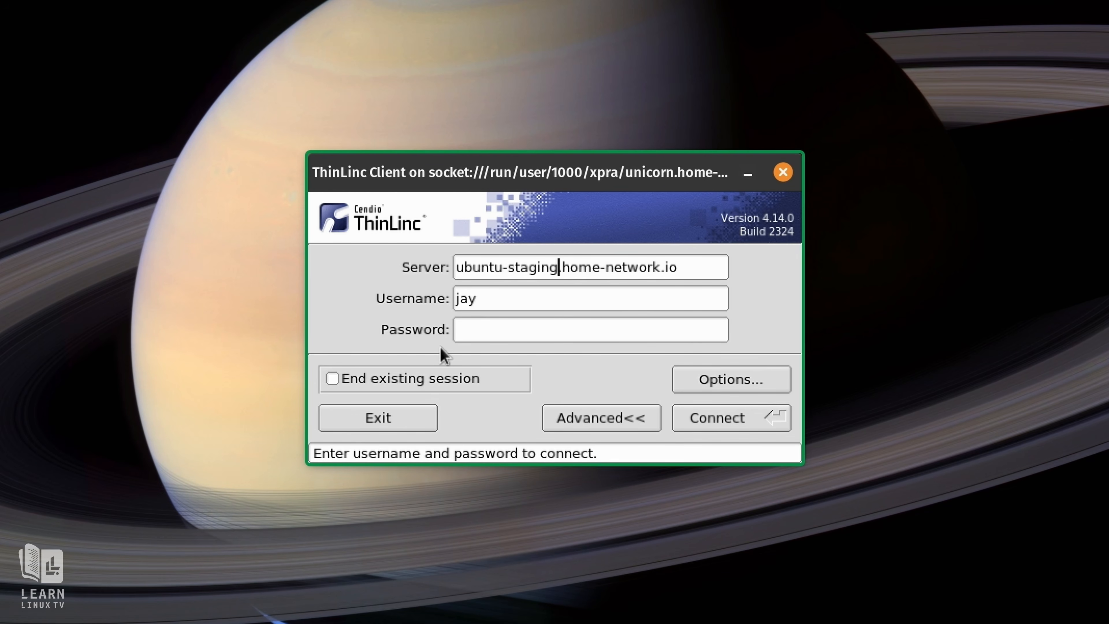
# Enter the account password, connect to the server, and start the session with the Ubuntu Desktop profile
pyautogui.click(473, 333)
pyautogui.write('••••••••••••••••••••')
pyautogui.click(689, 423)
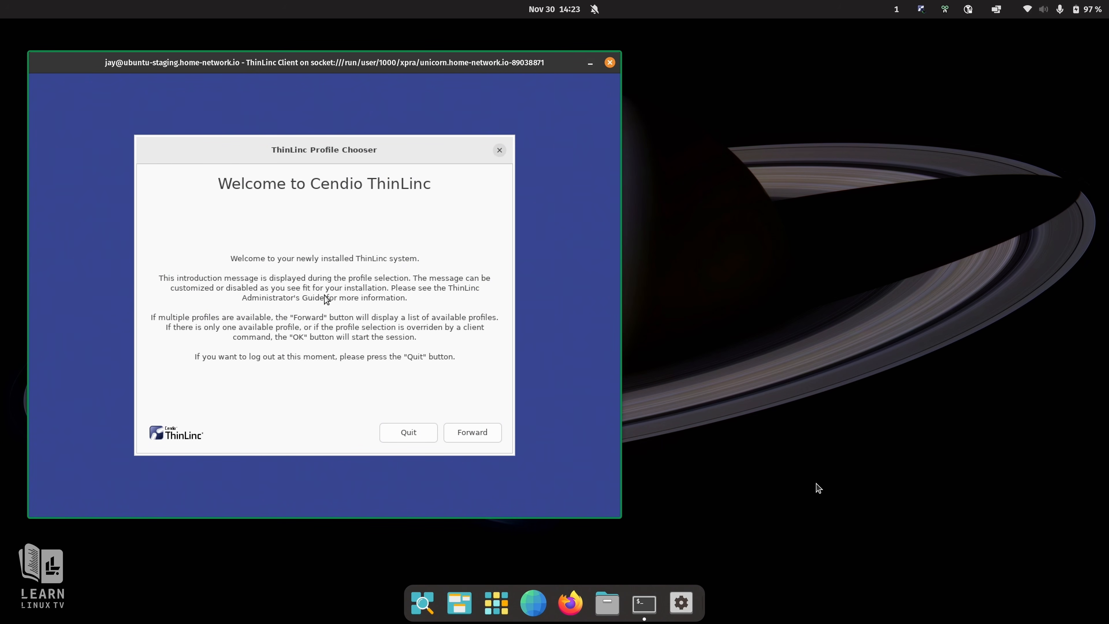
pyautogui.click(494, 438)
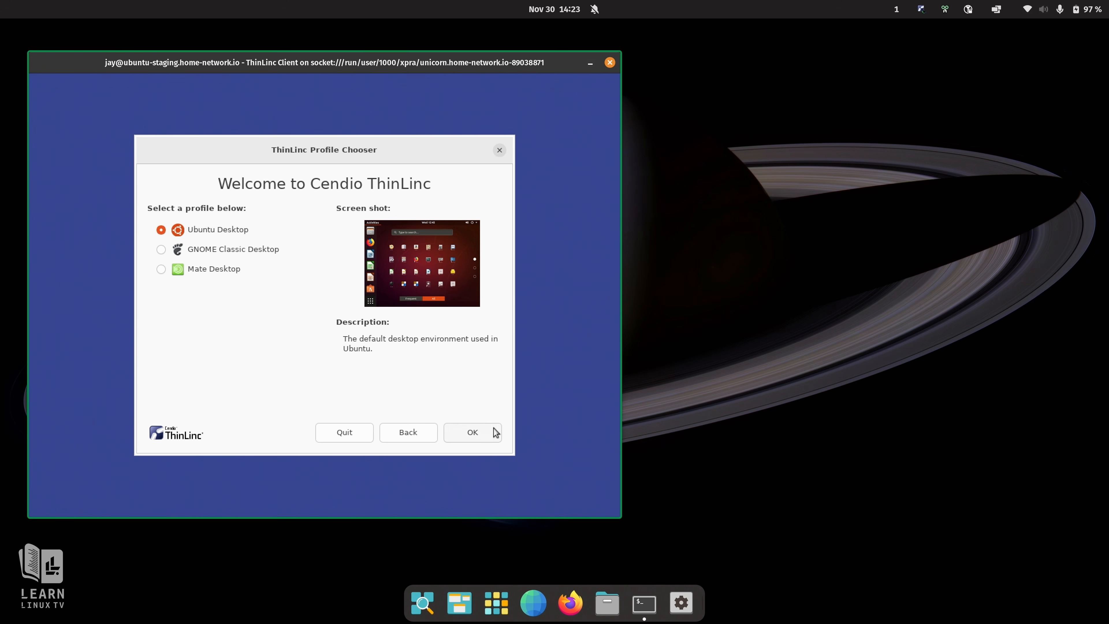
pyautogui.click(485, 432)
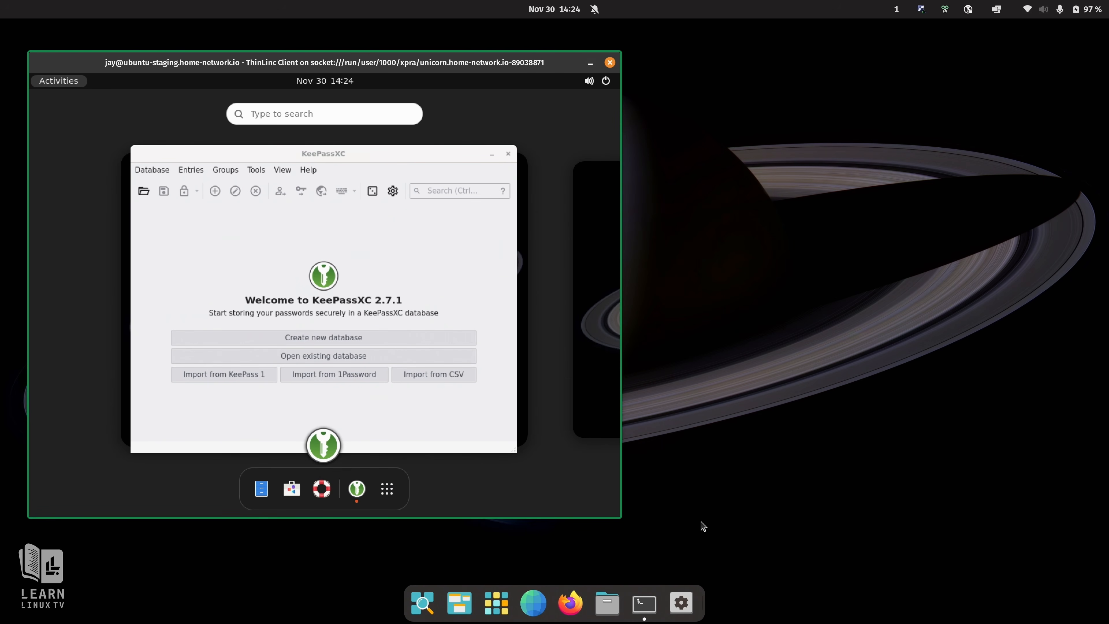
# Leave the activities overview and close the Simplenote, Thunderbird, Signal and KeePassXC windows on the remote desktop
pyautogui.click(489, 251)
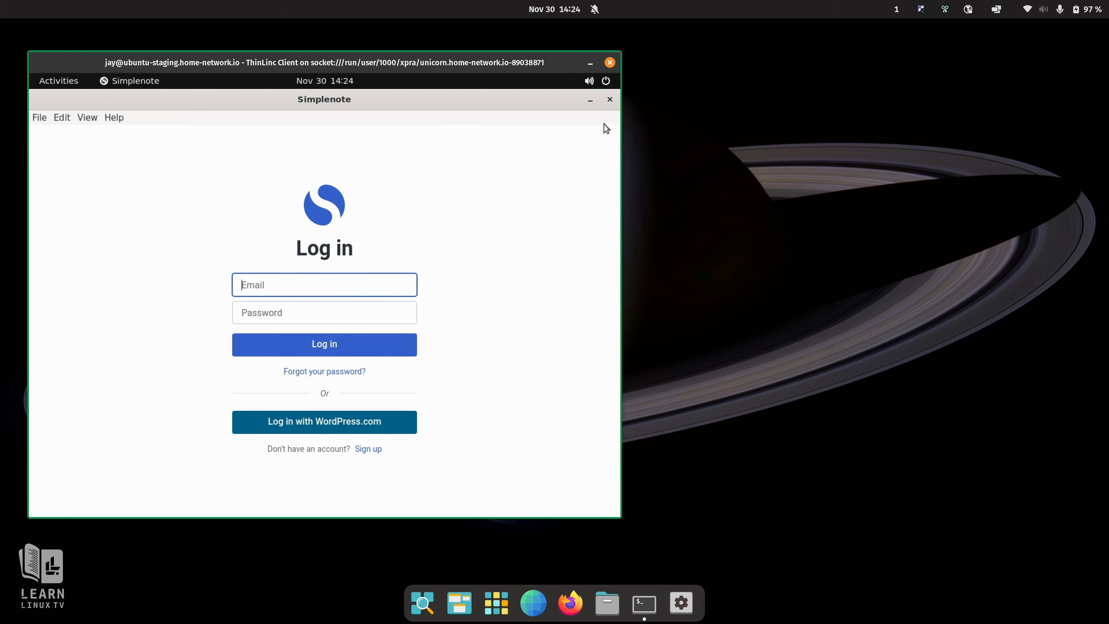
pyautogui.click(608, 101)
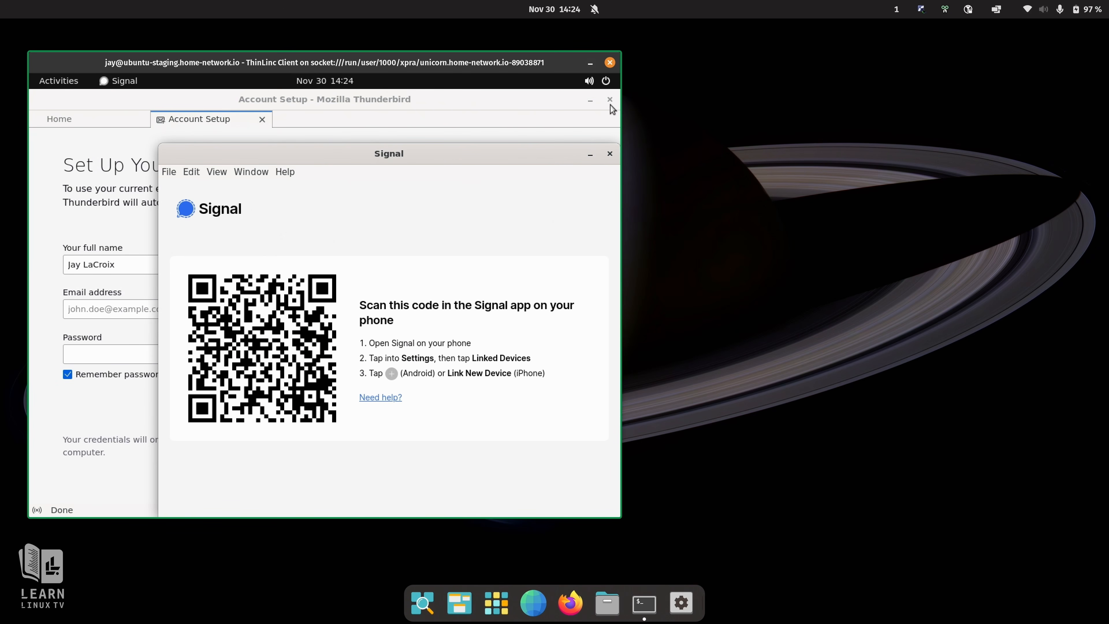
pyautogui.click(609, 102)
pyautogui.click(610, 154)
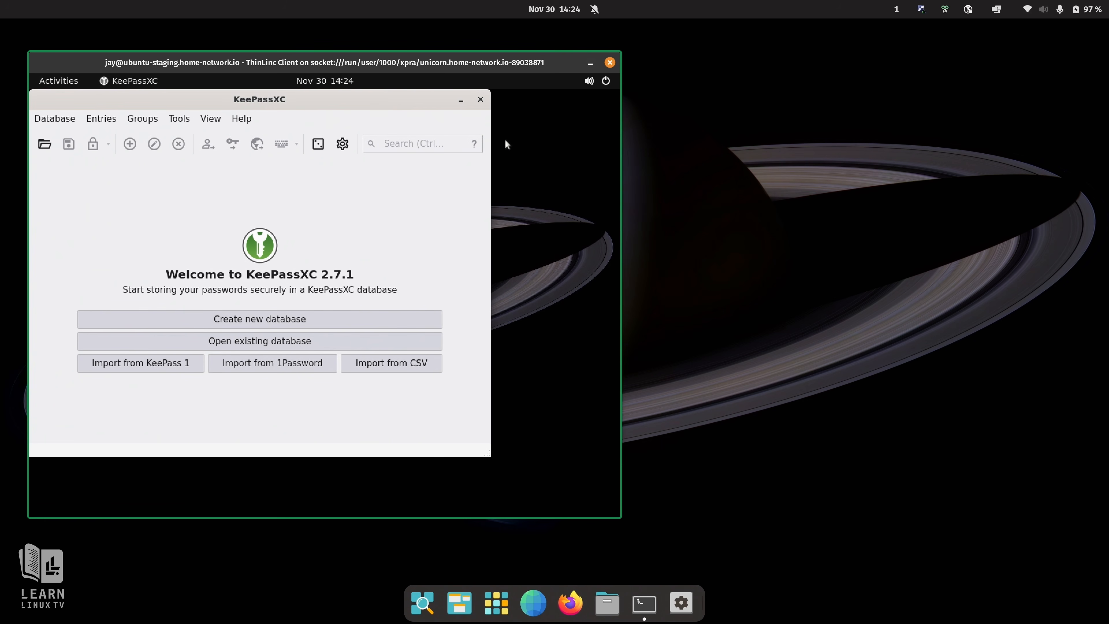
pyautogui.click(480, 100)
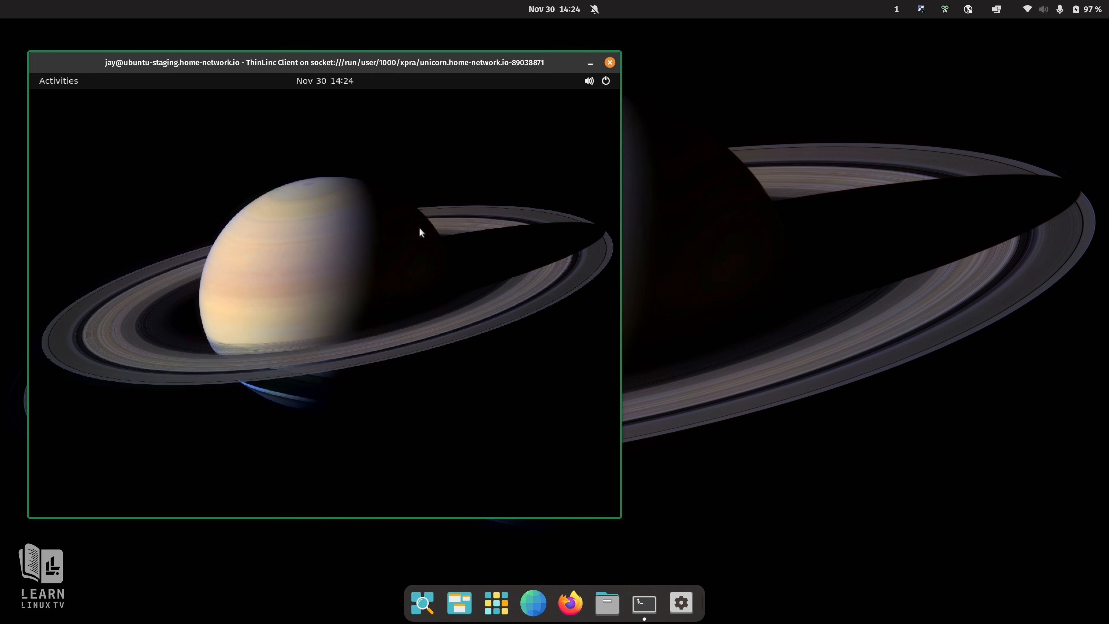
# Launch Firefox from the second page of the application grid on the remote Ubuntu desktop
pyautogui.click(64, 83)
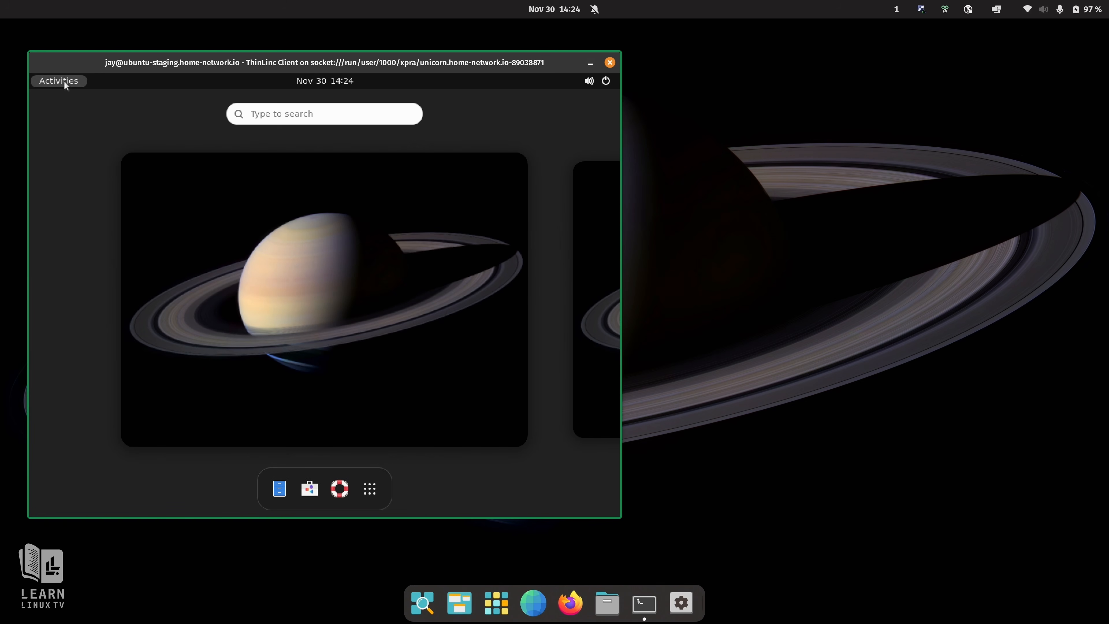
pyautogui.click(367, 493)
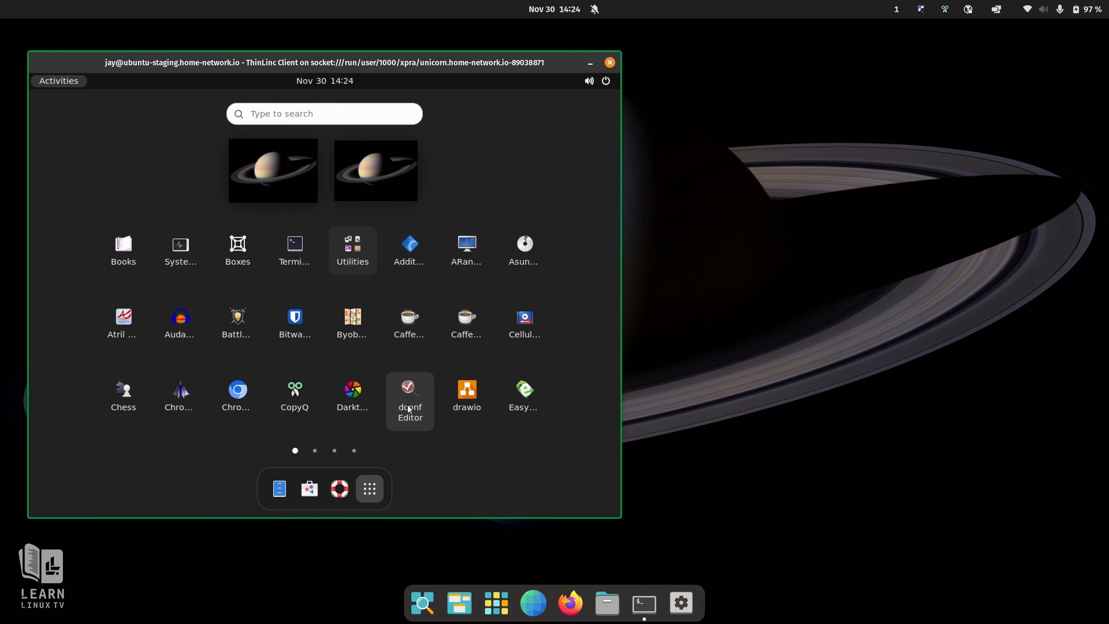
pyautogui.scroll(-1, 410, 410)
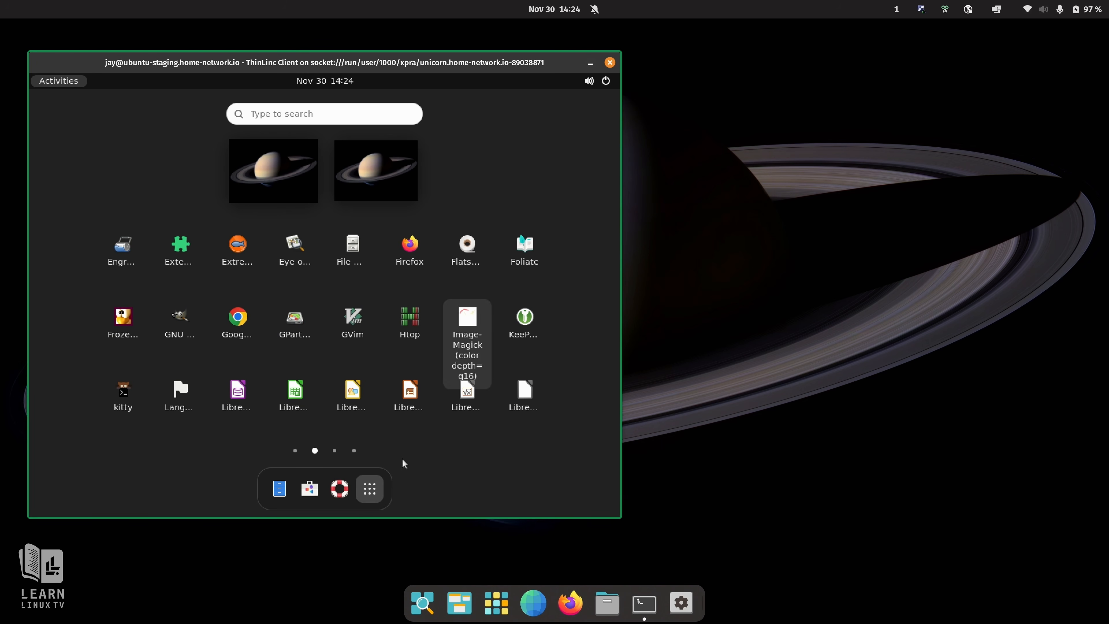
pyautogui.click(418, 255)
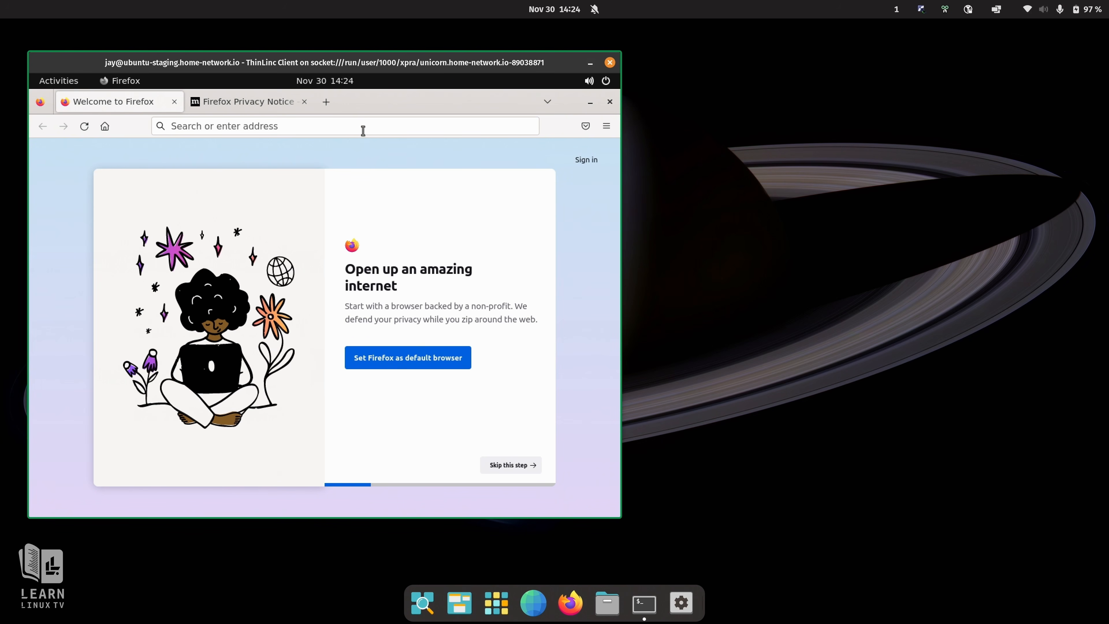
# Load the website learnlinux.tv in the remote desktop's Firefox browser
pyautogui.click(363, 130)
pyautogui.write('learnl')
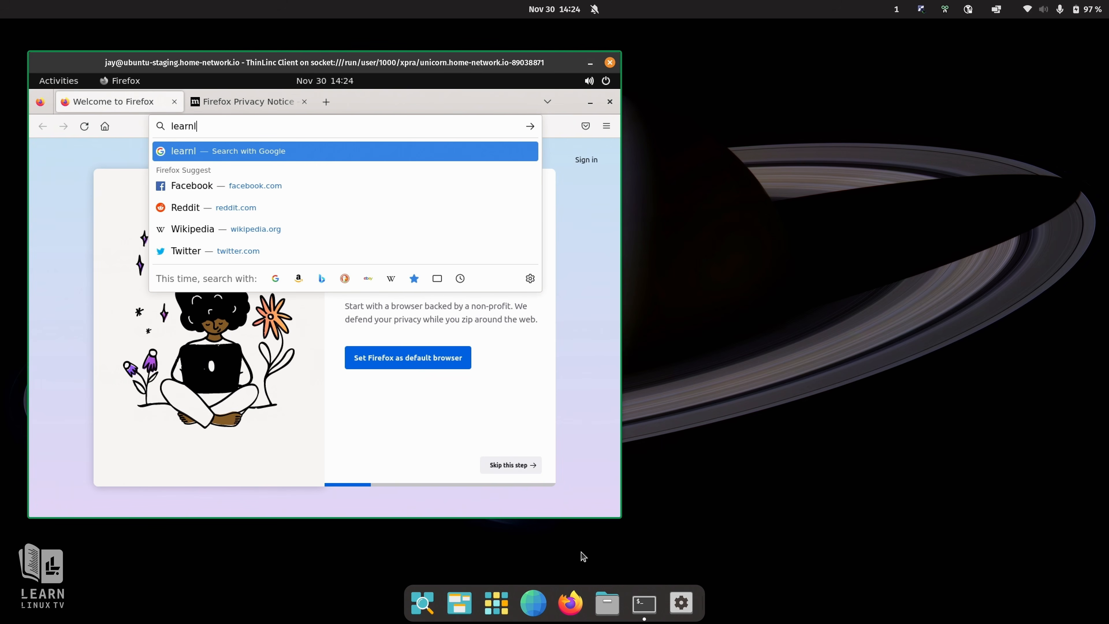
pyautogui.write('inux.tv')
pyautogui.press('Return')
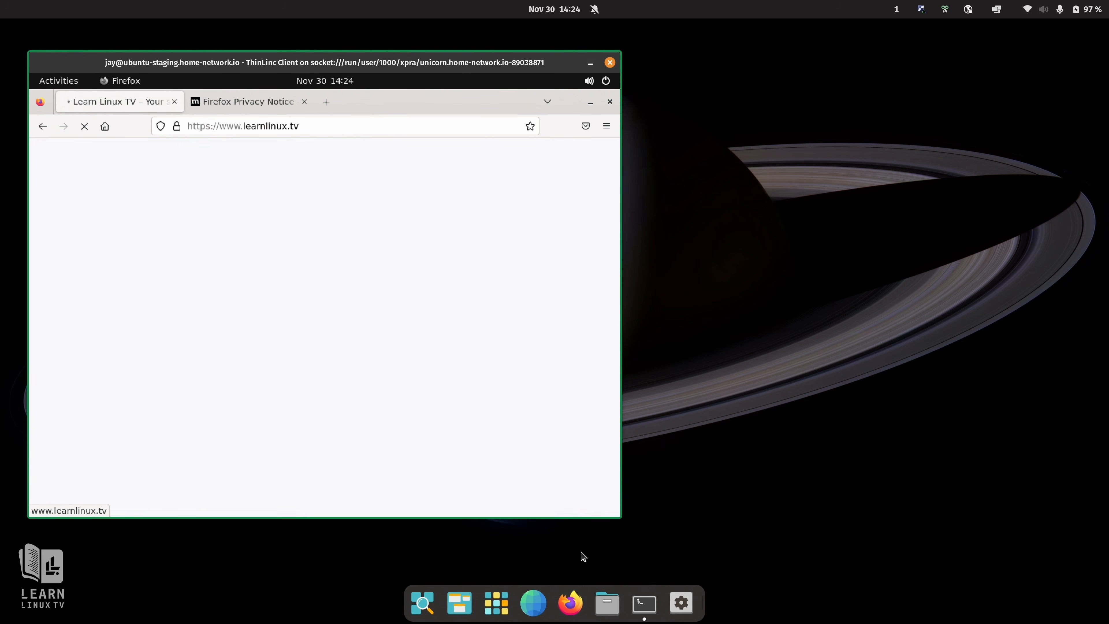
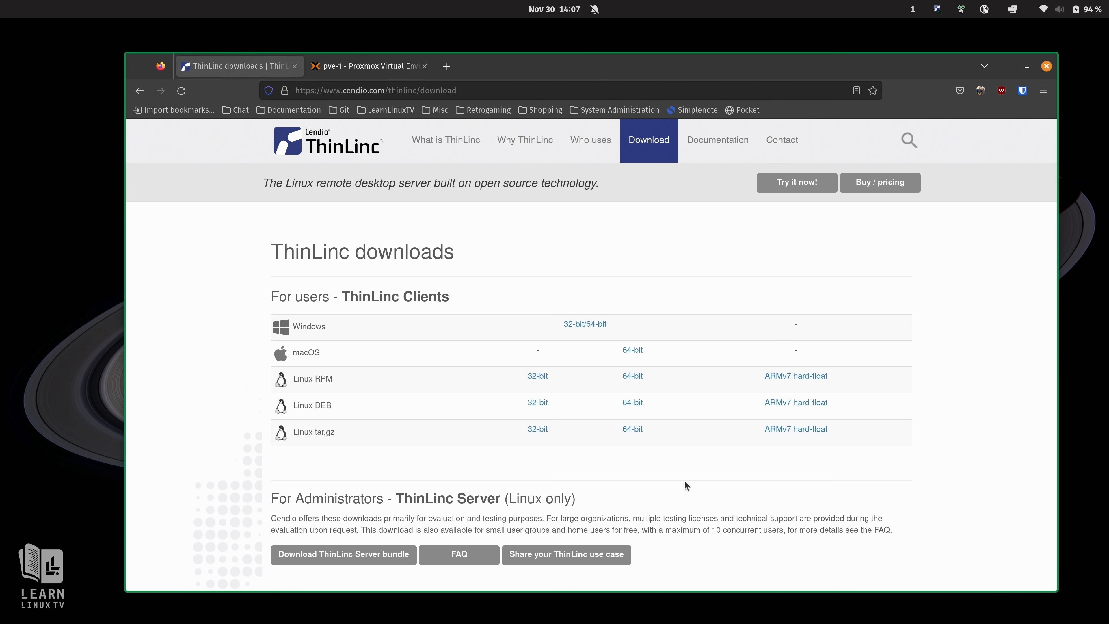
# Open the ThinLinc Server bundle download form, review its fields down to the download option, and close the page
pyautogui.scroll(-5, 685, 481)
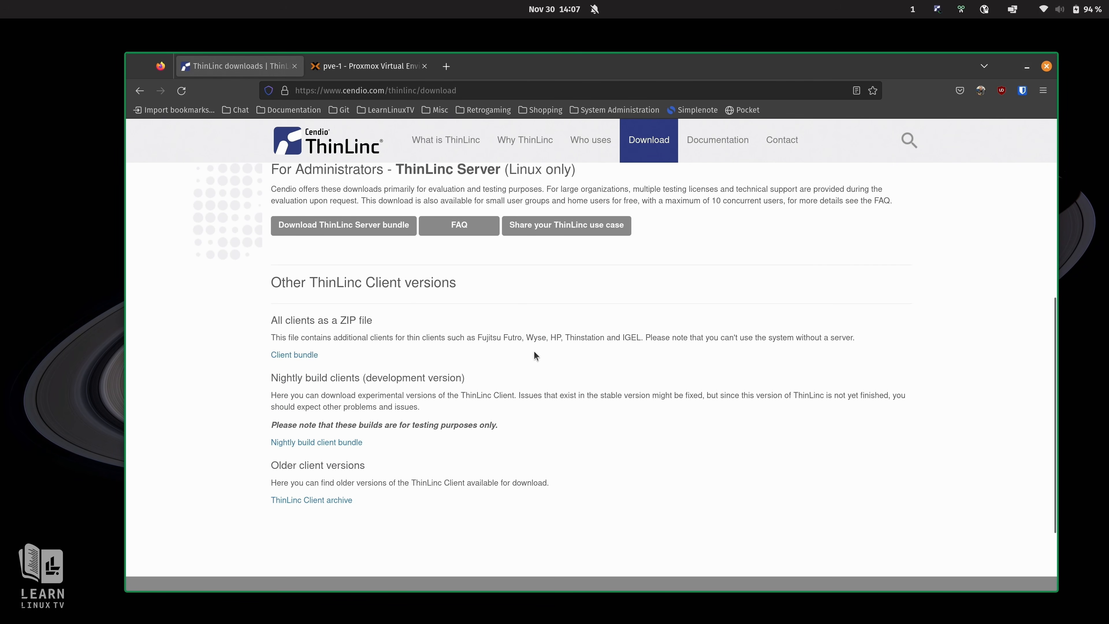
pyautogui.click(365, 235)
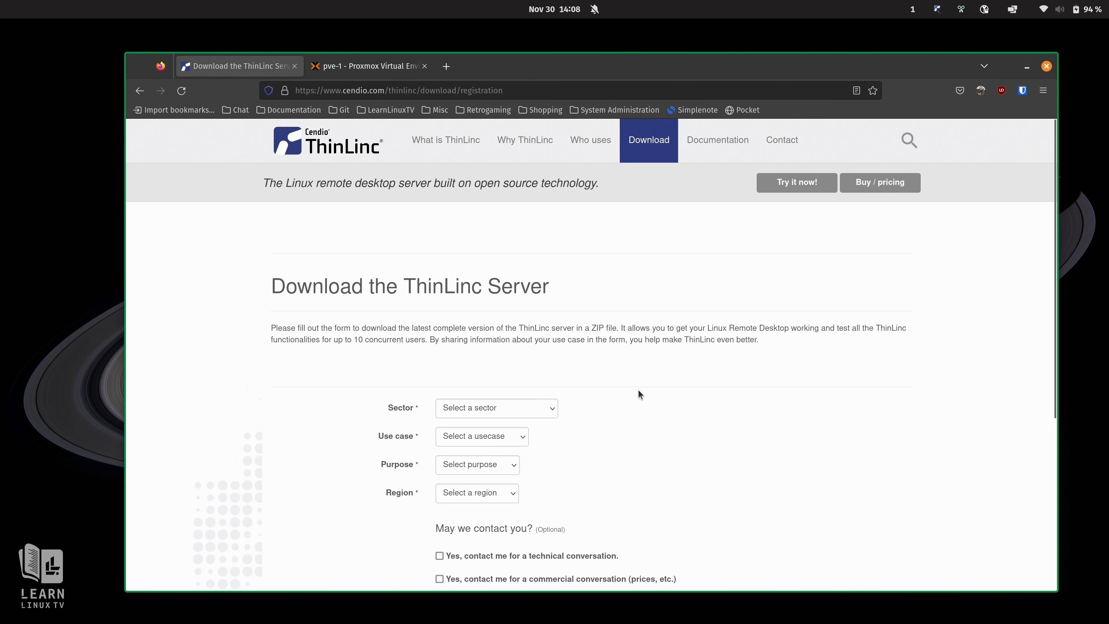
pyautogui.scroll(-3, 639, 395)
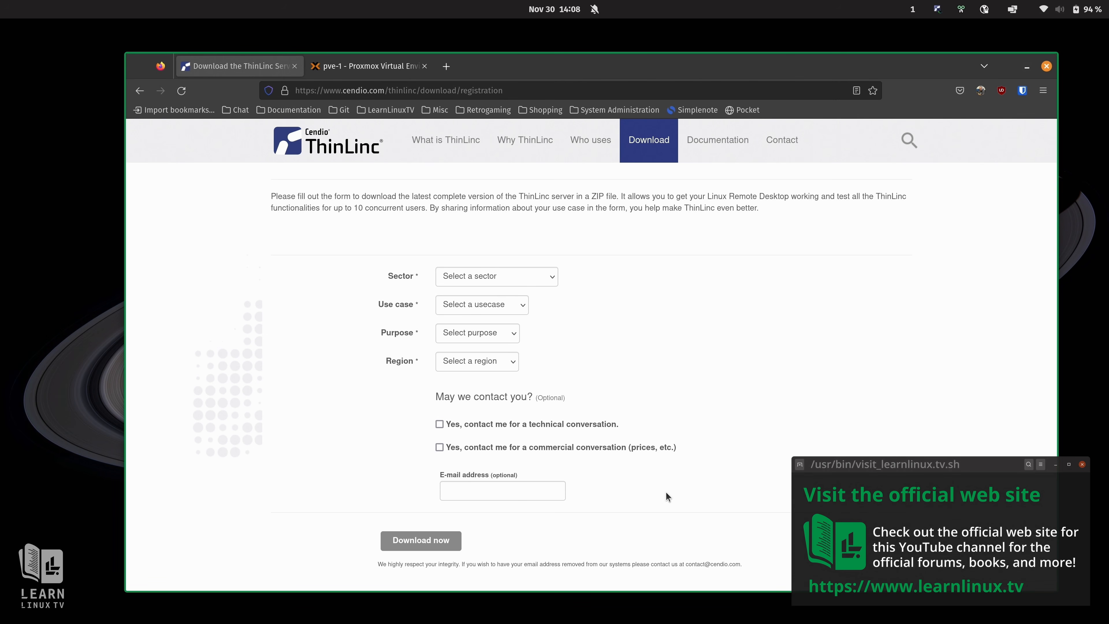
pyautogui.click(429, 542)
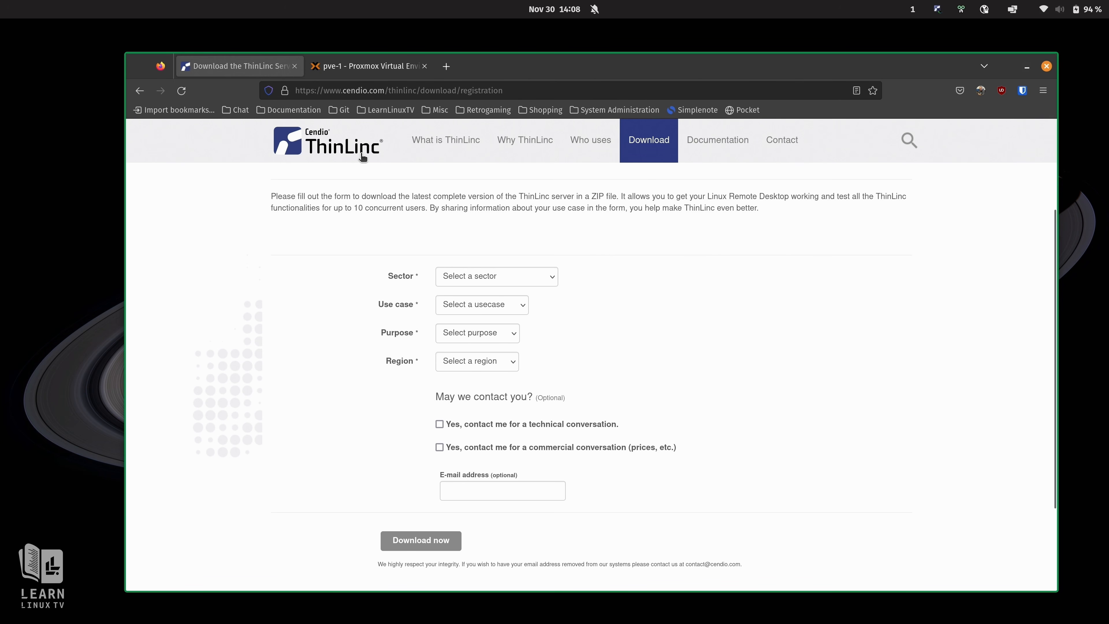
pyautogui.click(295, 66)
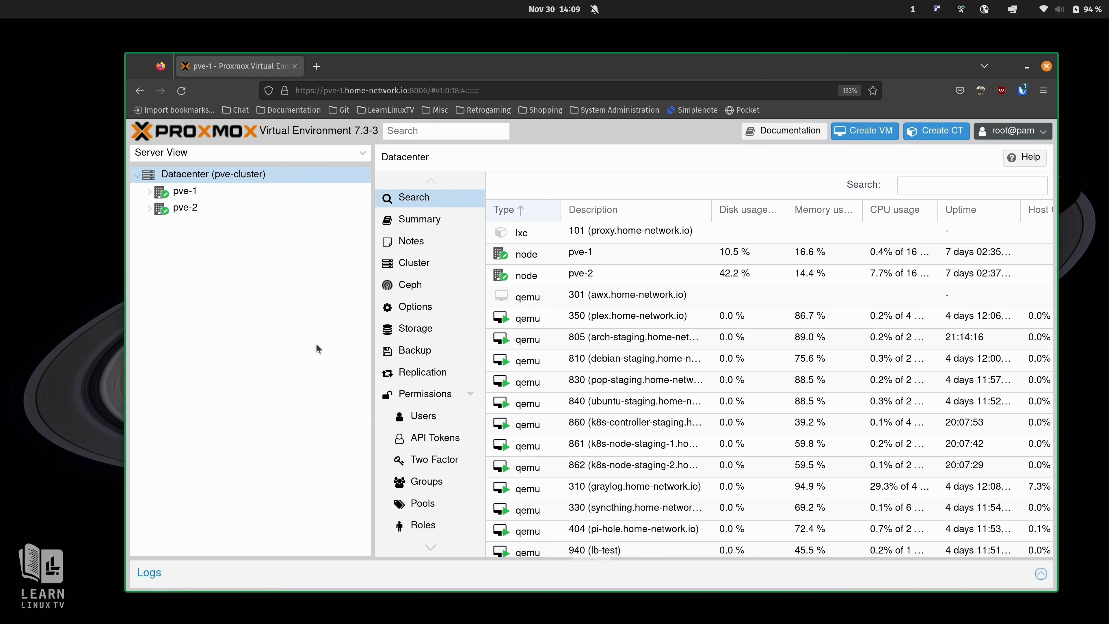
# Open the console of VM 840 (ubuntu-staging.home-network.io) on node pve-1 and enlarge its view by maximizing the browser and narrowing the server tree
pyautogui.click(151, 193)
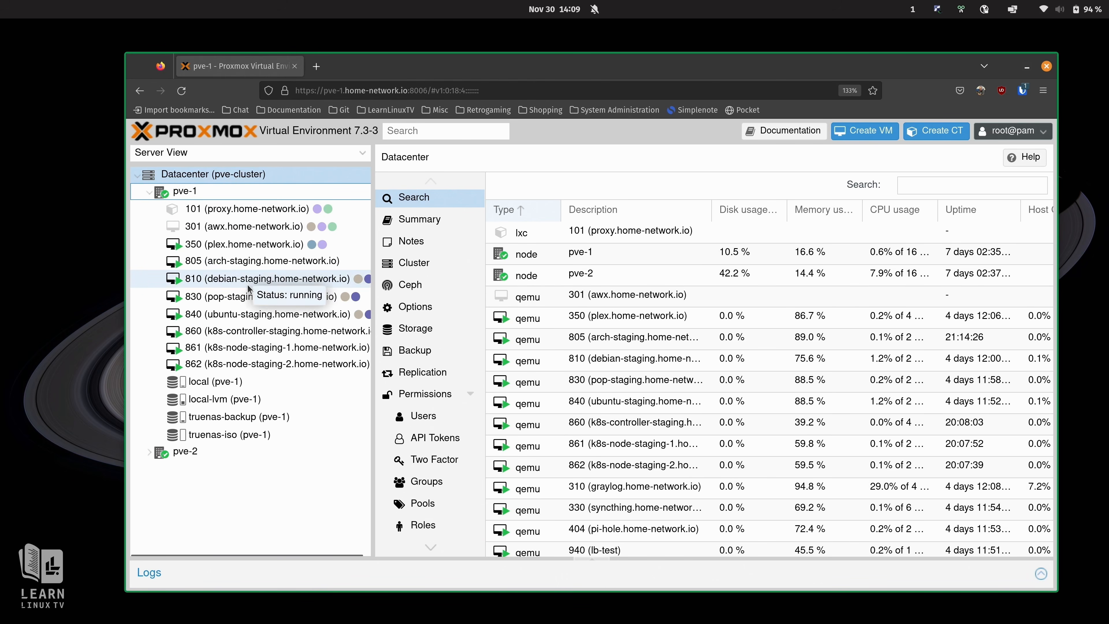
pyautogui.click(261, 315)
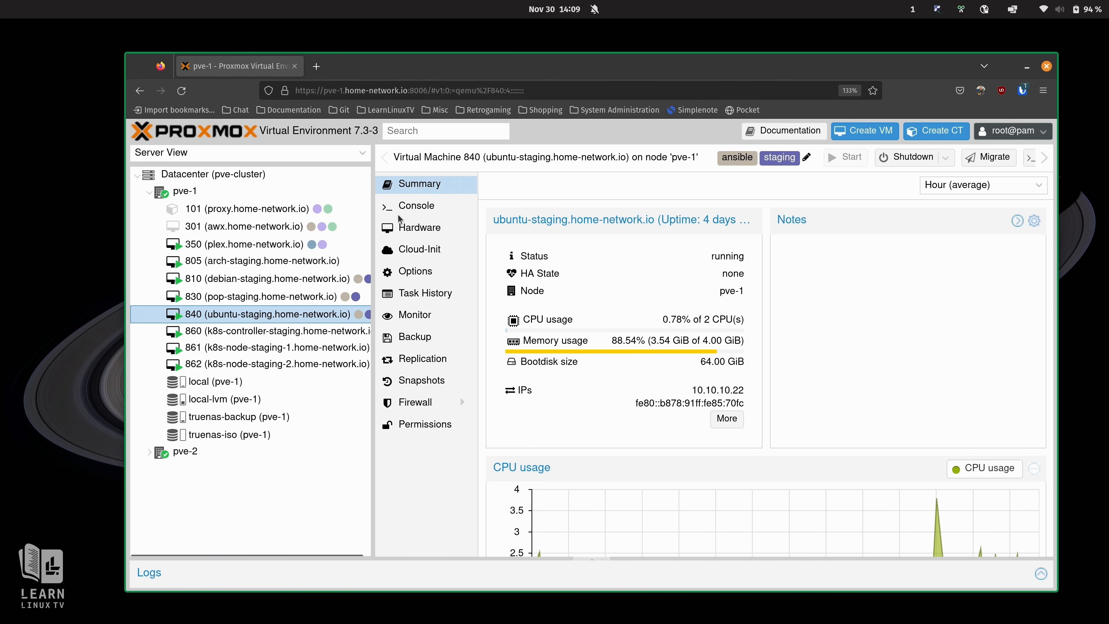
pyautogui.click(409, 211)
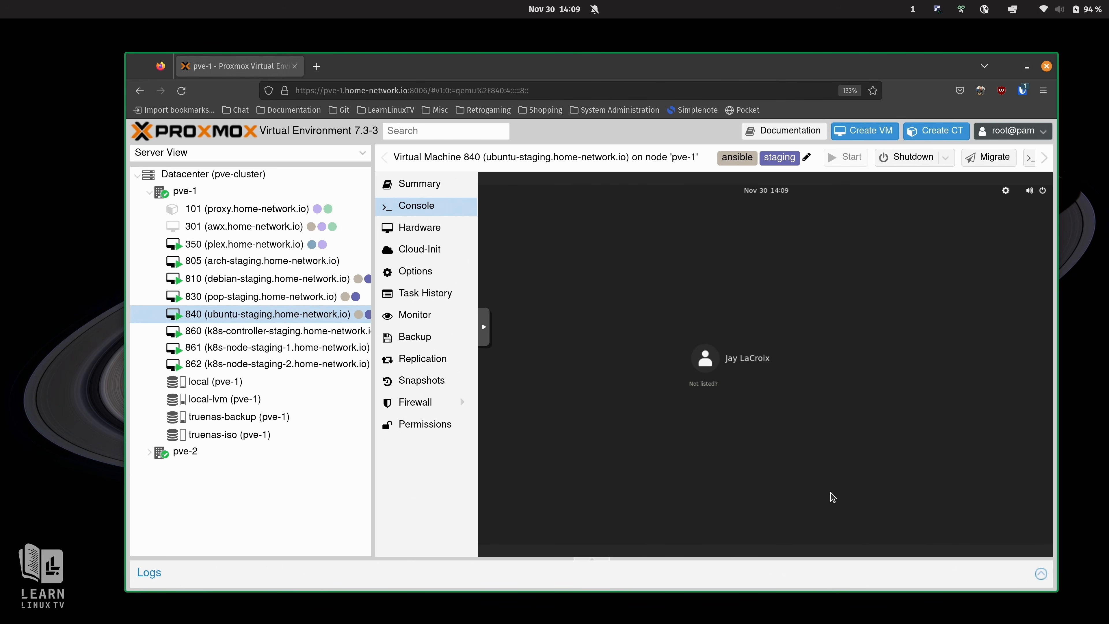
pyautogui.doubleClick(845, 72)
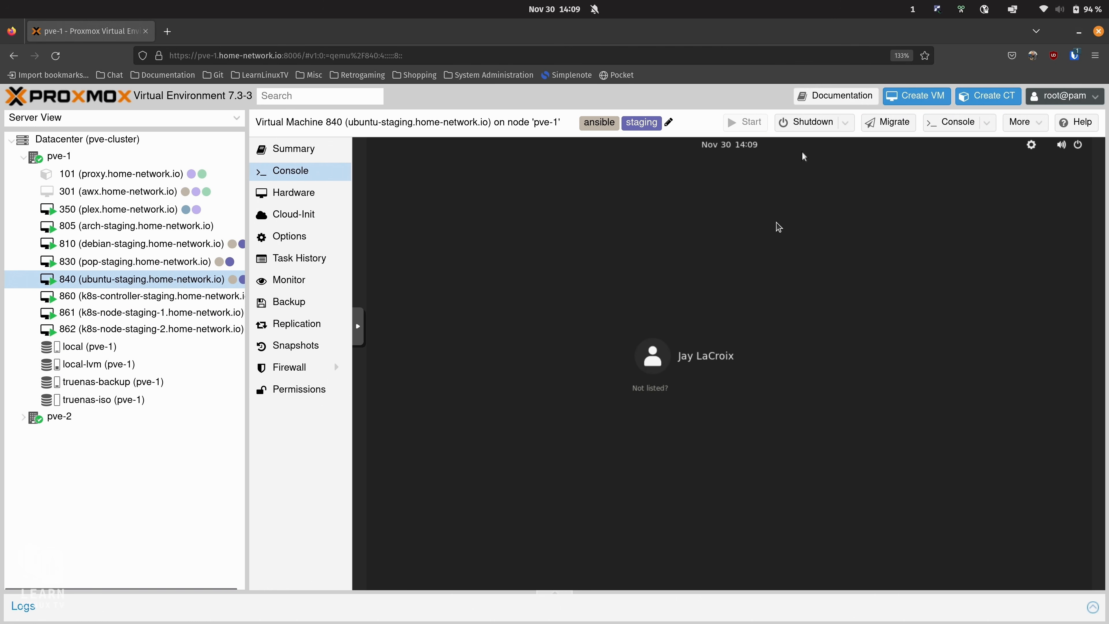
pyautogui.moveTo(247, 313); pyautogui.dragTo(109, 336)
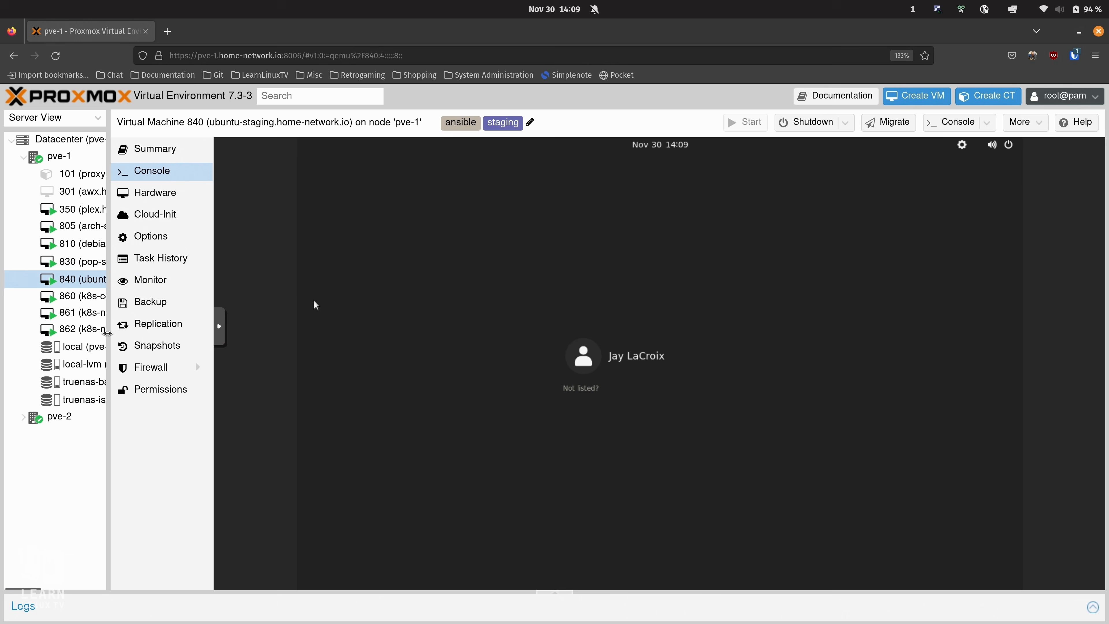
# Log in to the Ubuntu desktop in the console with the account password and leave the activities overview
pyautogui.click(626, 367)
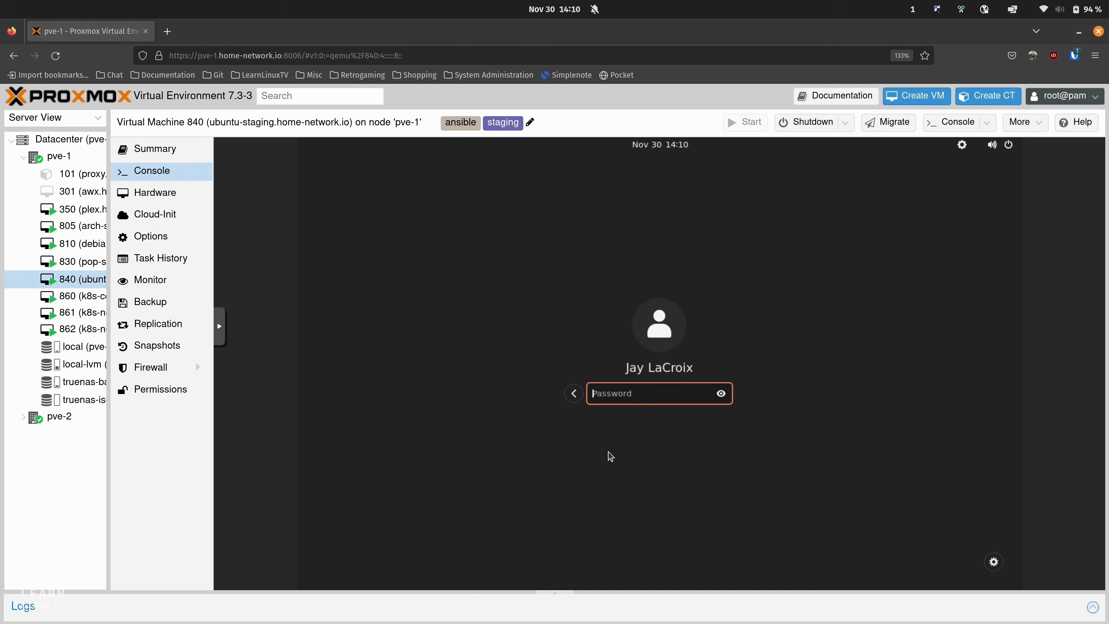
pyautogui.write('****************')
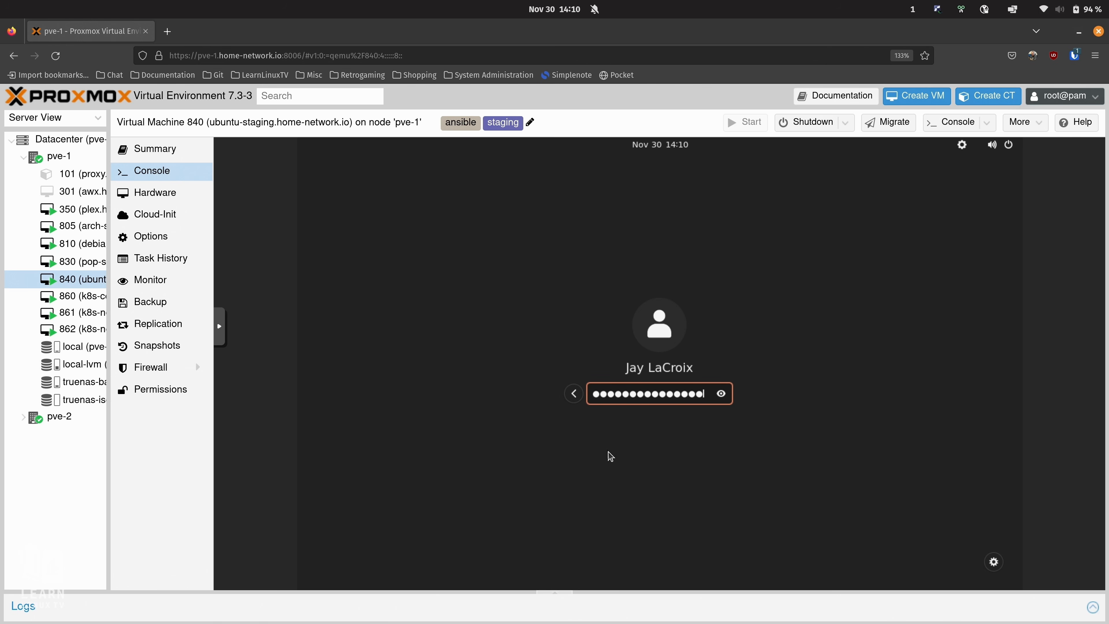
pyautogui.press('Return')
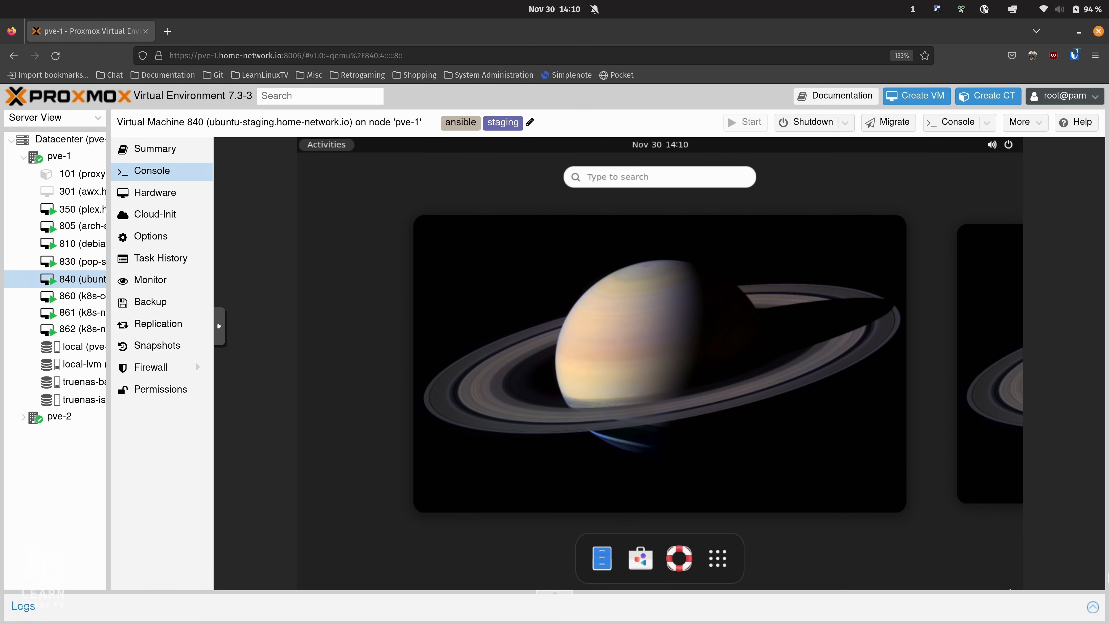
pyautogui.click(850, 464)
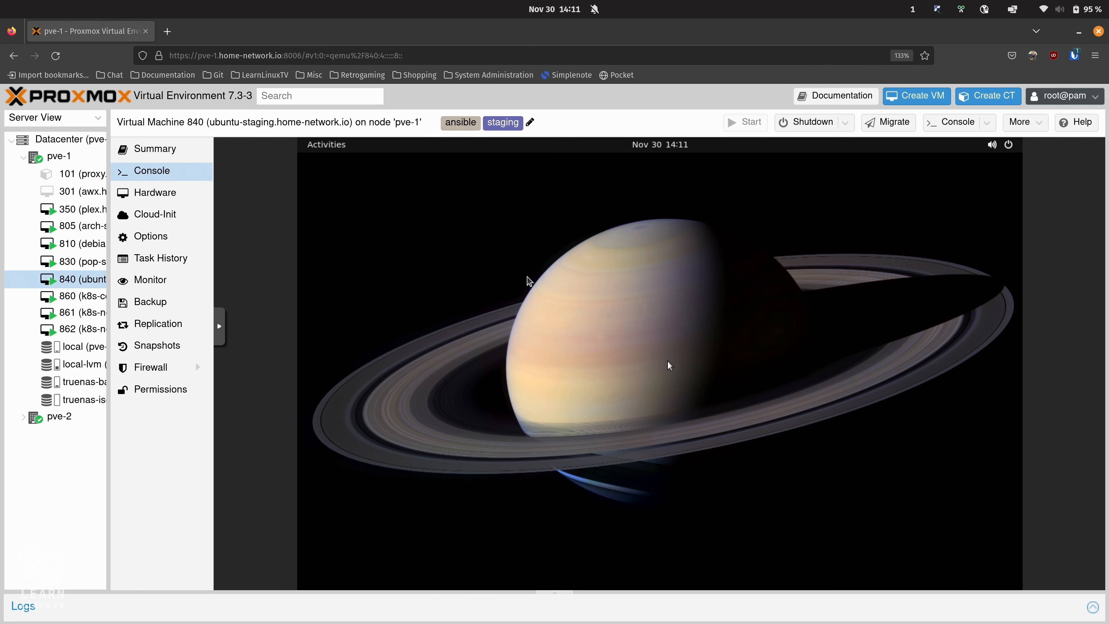
# Open the downloads folder of the home directory in the file manager on the Ubuntu virtual machine
pyautogui.click(333, 152)
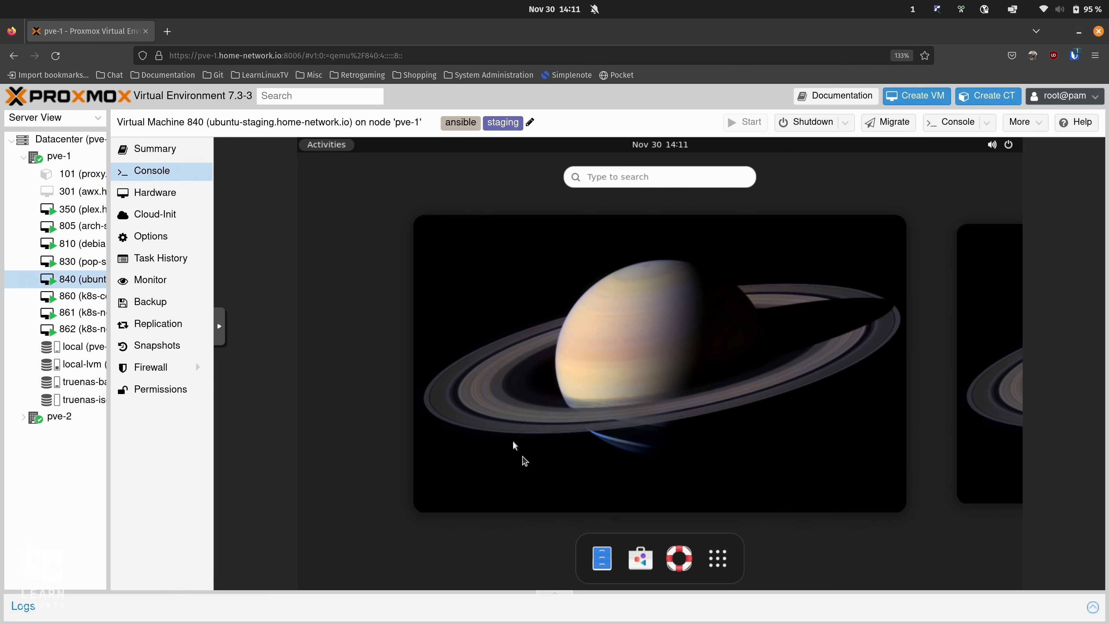
pyautogui.click(601, 558)
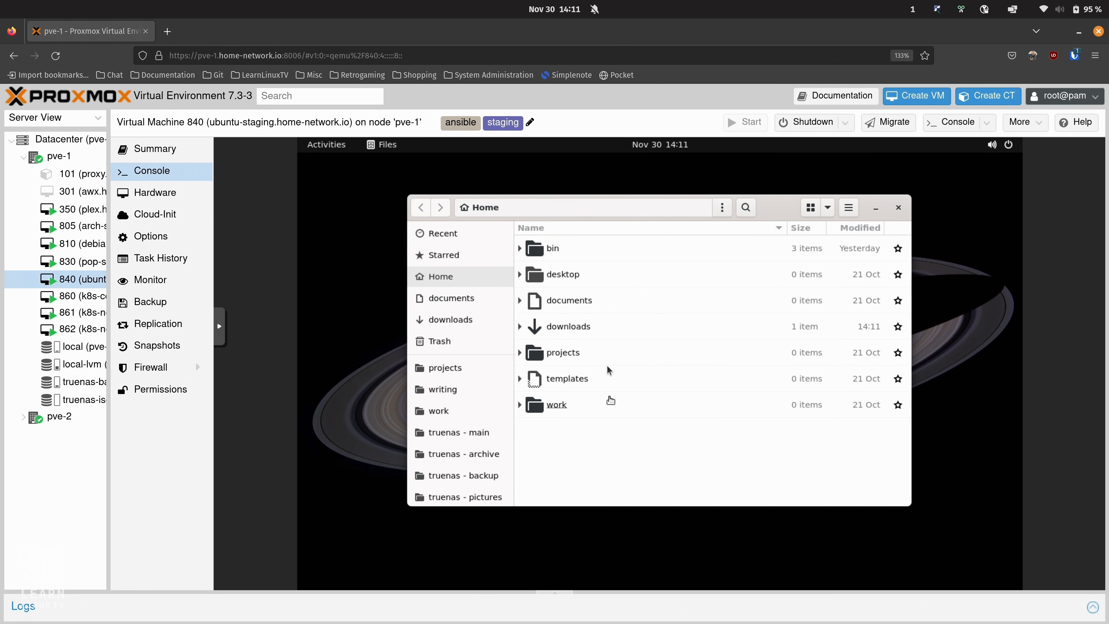
pyautogui.click(587, 332)
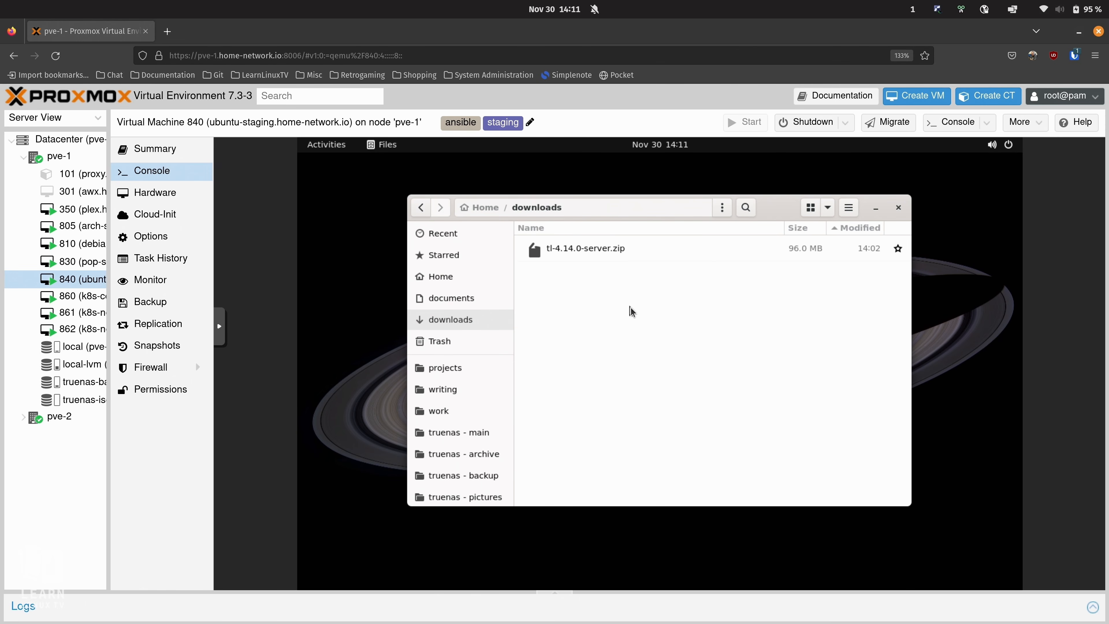
# Extract tl-4.14.0-server.zip in the downloads folder and move the zip archive to the trash
pyautogui.rightClick(618, 258)
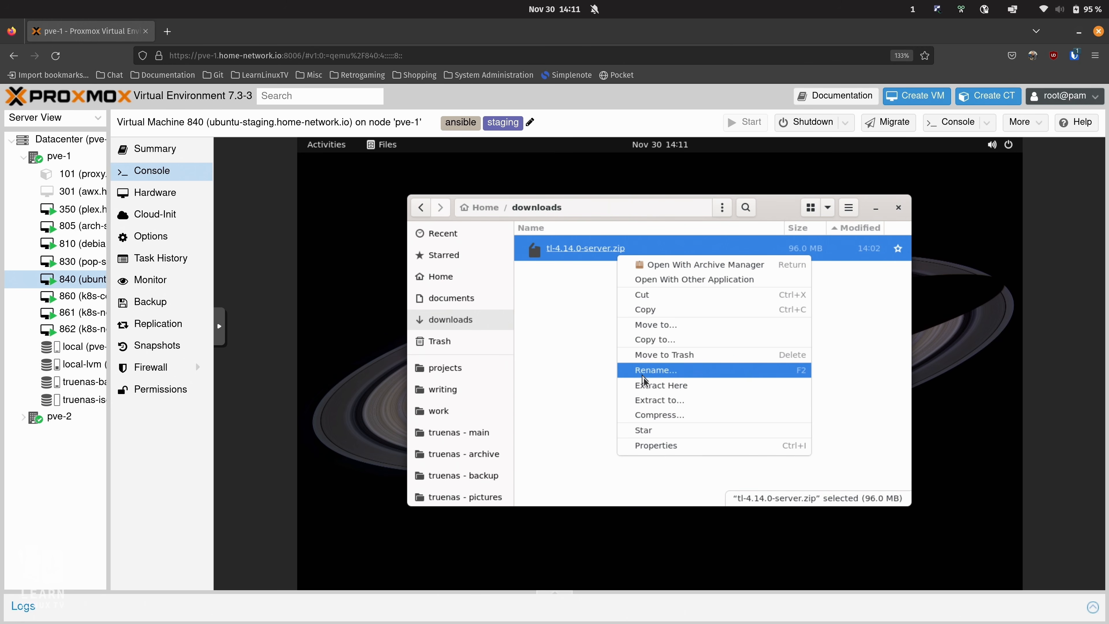
pyautogui.click(647, 389)
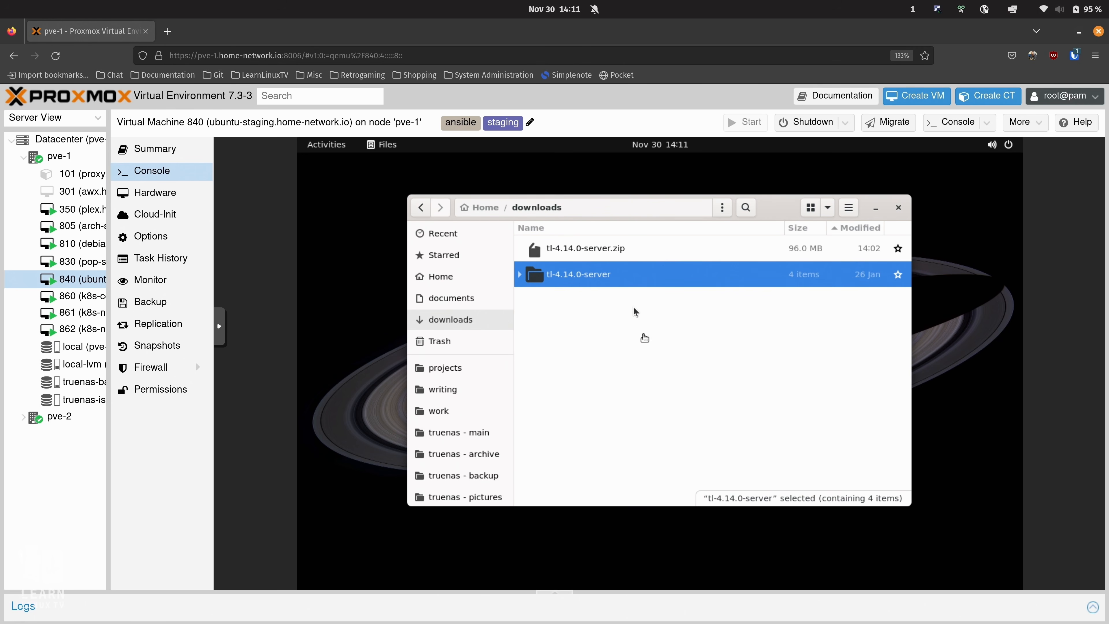
pyautogui.rightClick(614, 257)
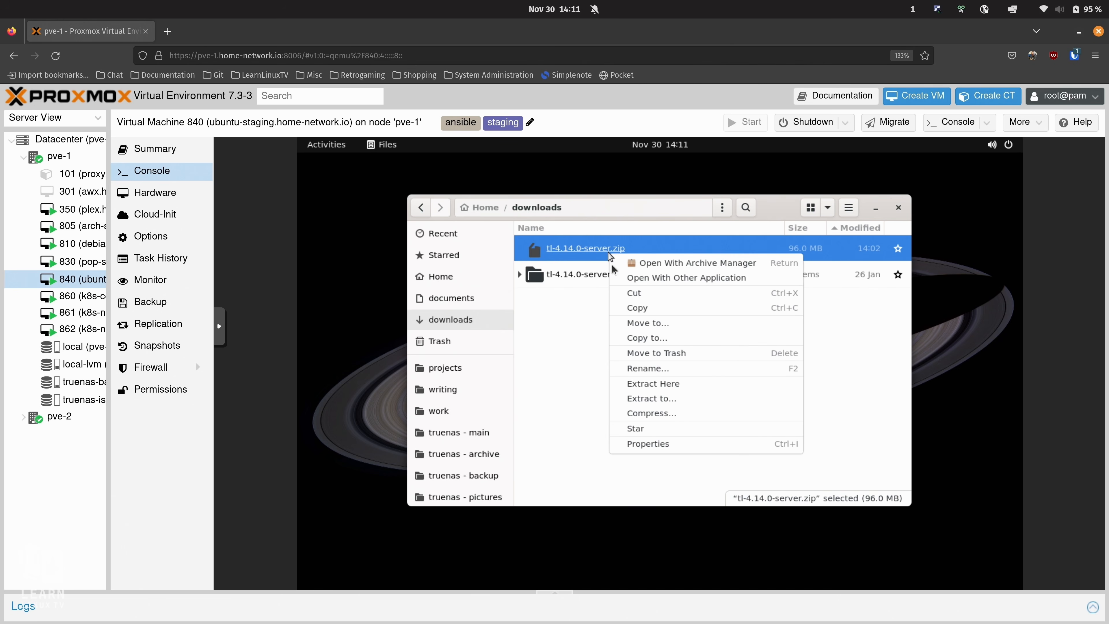
pyautogui.click(639, 353)
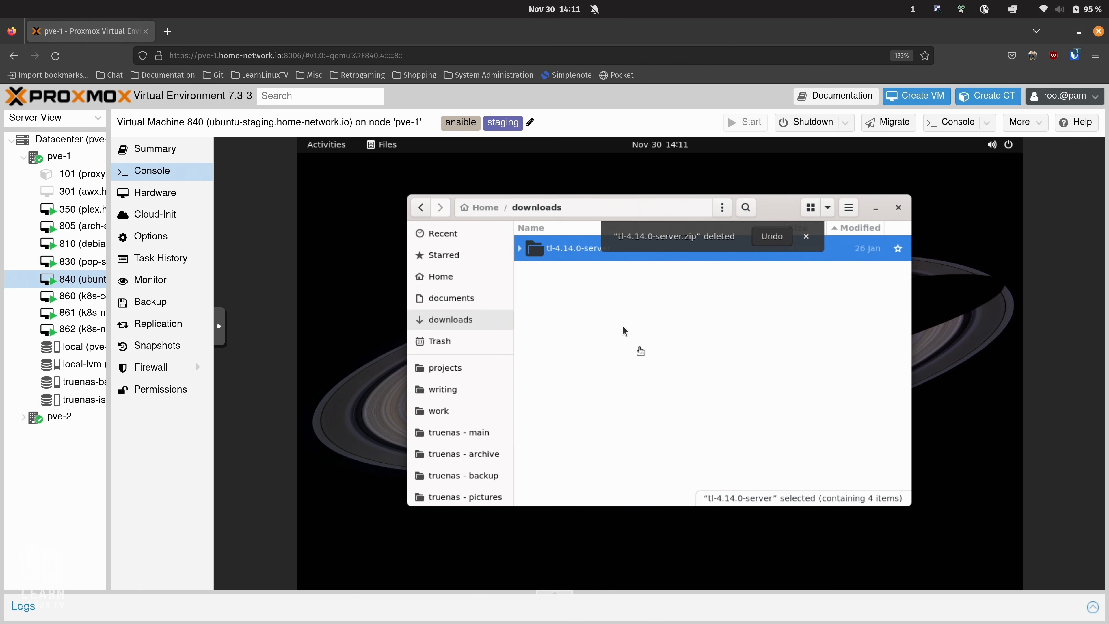
# Run install-server from the tl-4.14.0-server folder as a program and agree to relaunch it through sudo
pyautogui.doubleClick(578, 254)
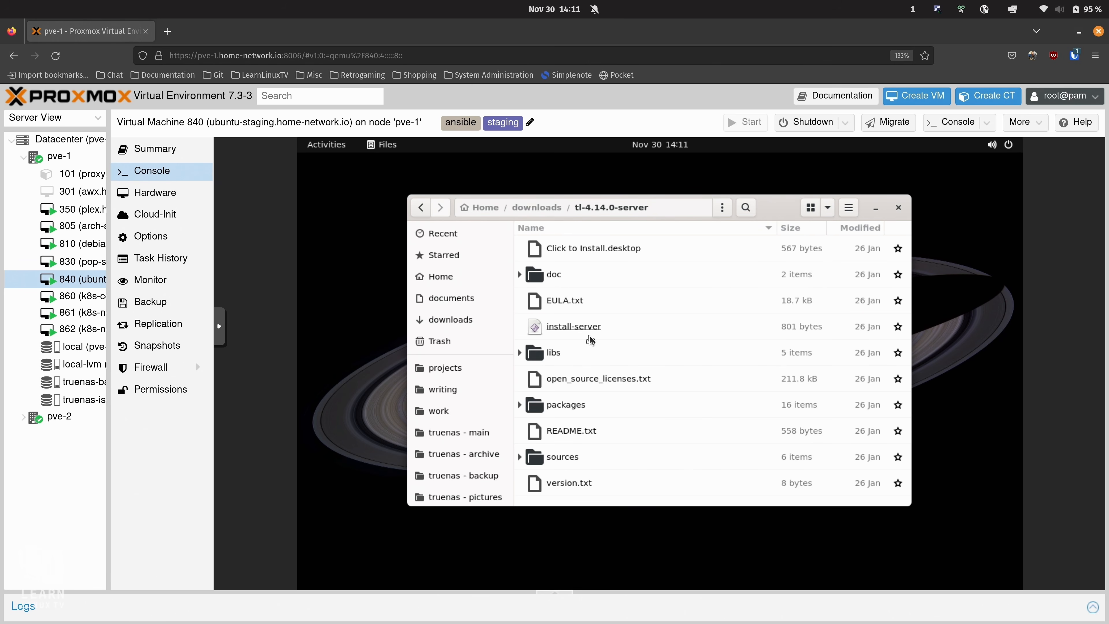
pyautogui.click(639, 327)
pyautogui.rightClick(623, 331)
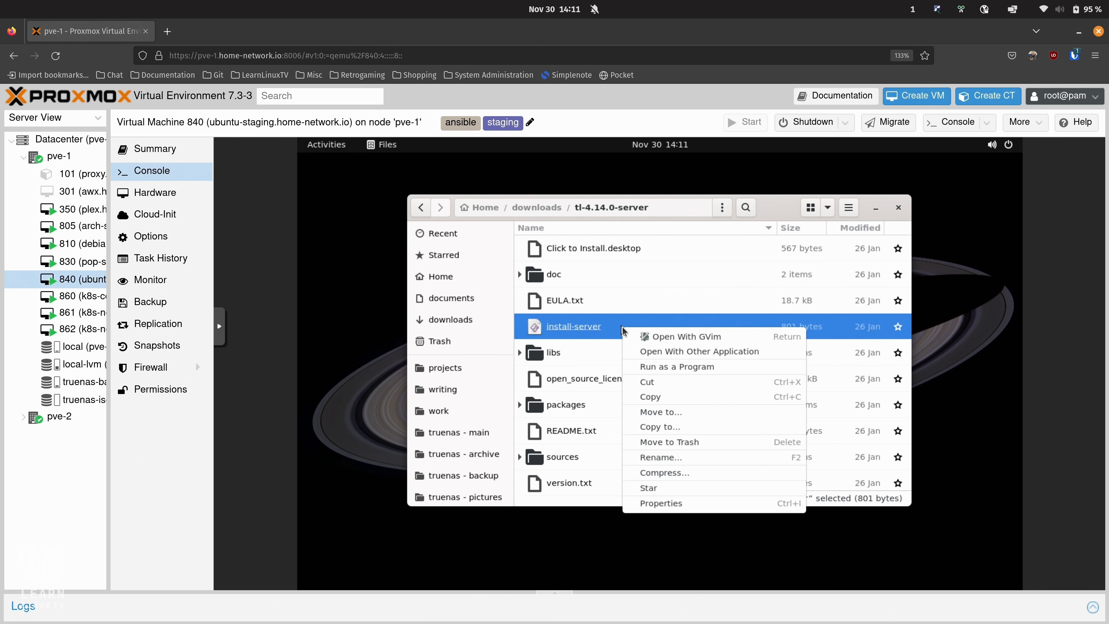
pyautogui.click(678, 367)
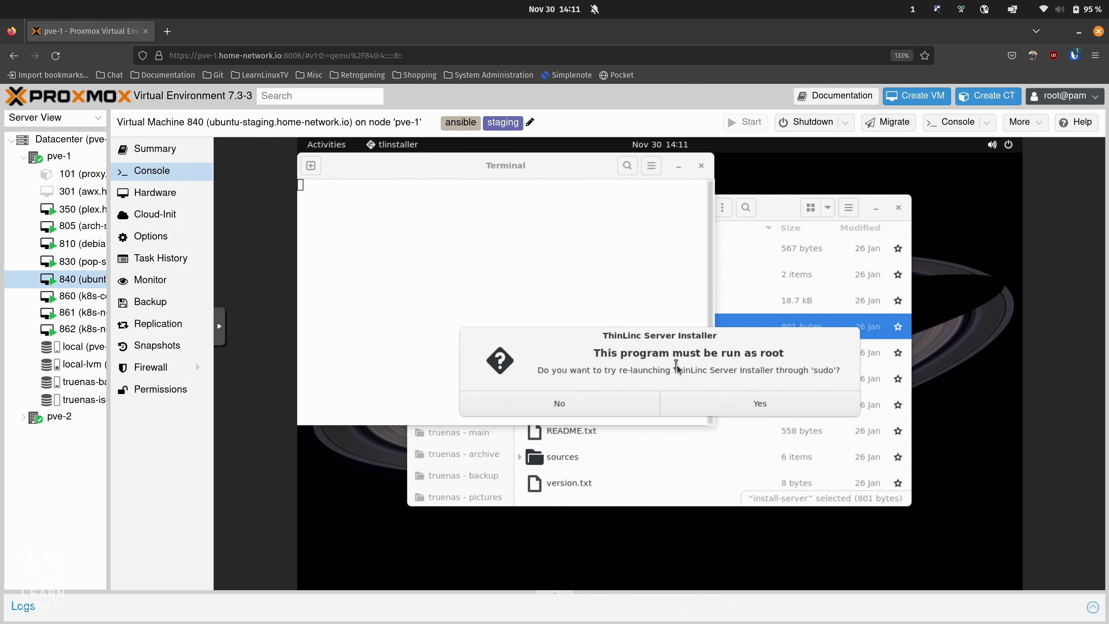
pyautogui.click(710, 395)
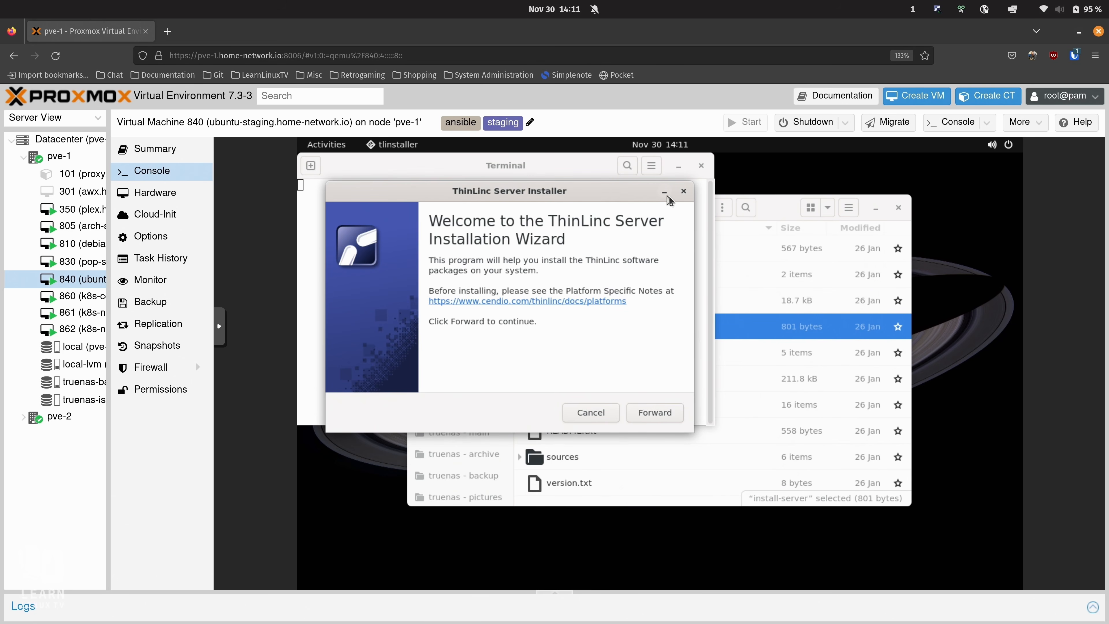
# Minimize the terminal and file manager windows and move the ThinLinc Server Installer to the middle of the desktop
pyautogui.click(680, 166)
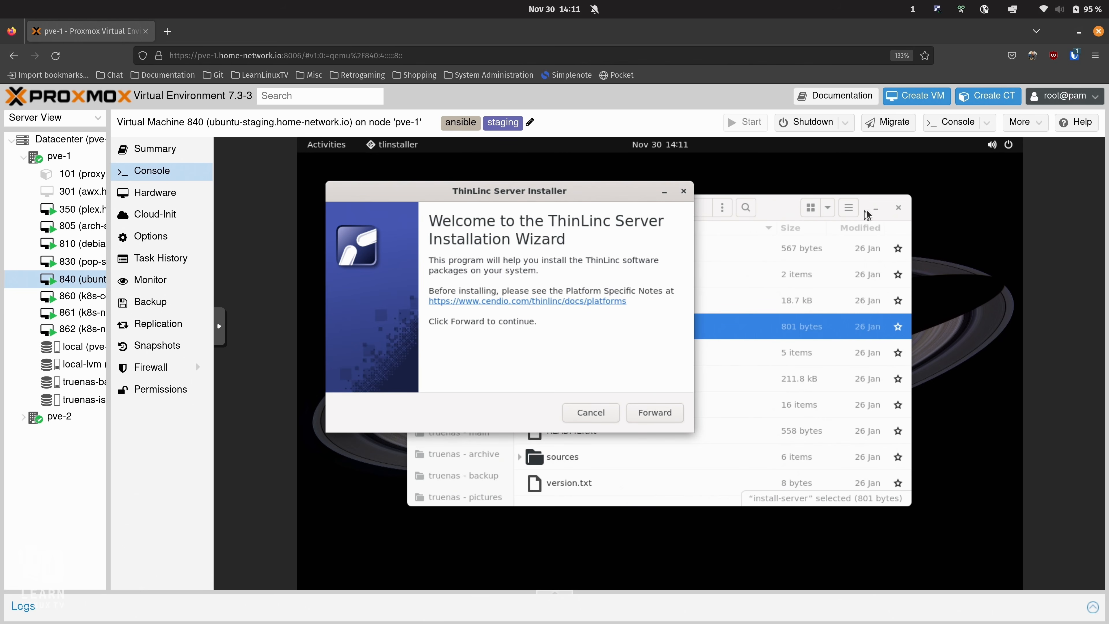
pyautogui.click(876, 208)
pyautogui.moveTo(595, 199); pyautogui.dragTo(742, 242)
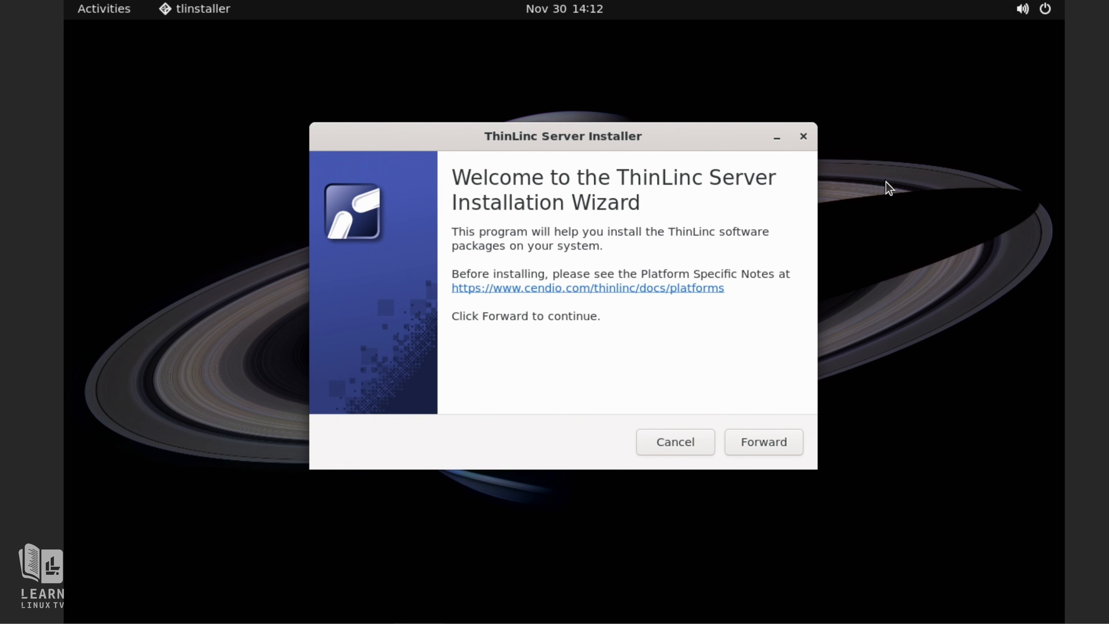
# Install the listed ThinLinc 4.14.0 server packages and continue with the option to run ThinLinc Setup now
pyautogui.click(790, 433)
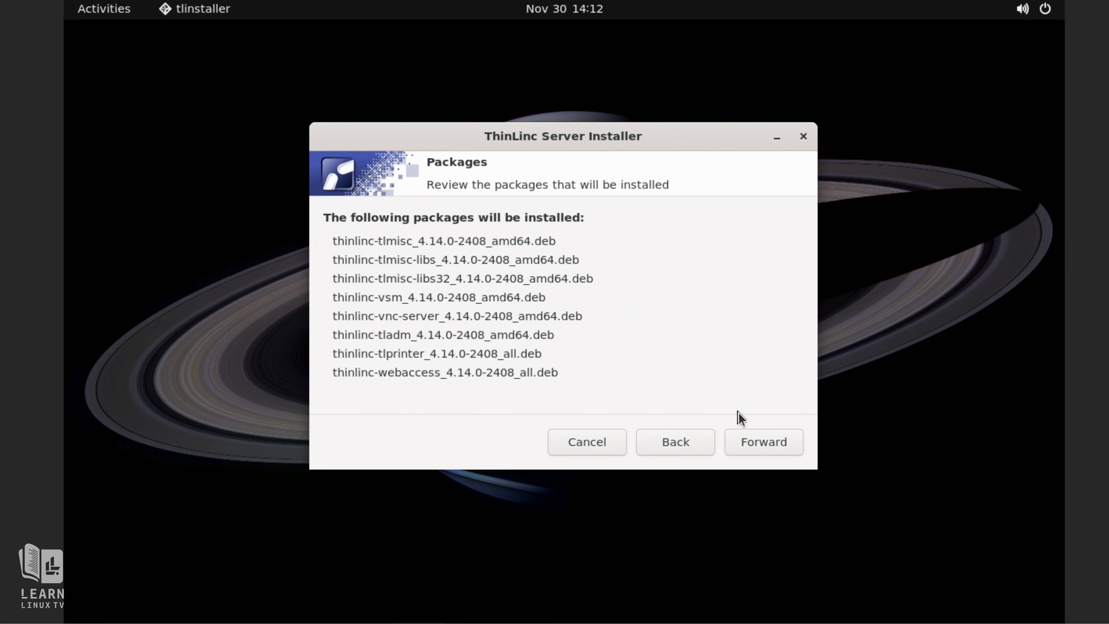
pyautogui.click(749, 440)
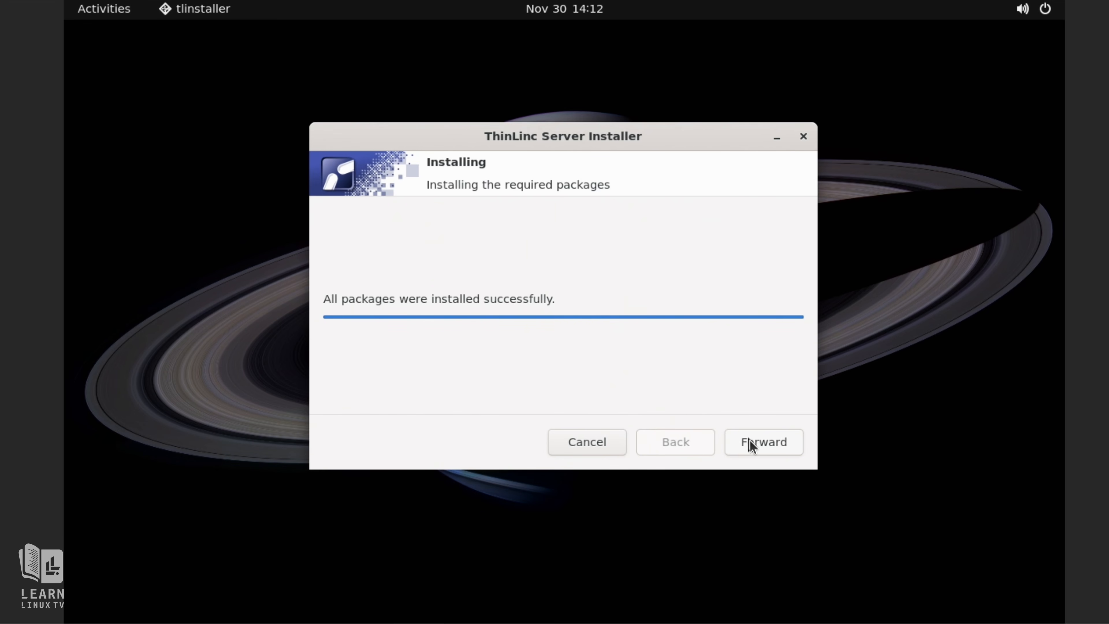
pyautogui.click(751, 444)
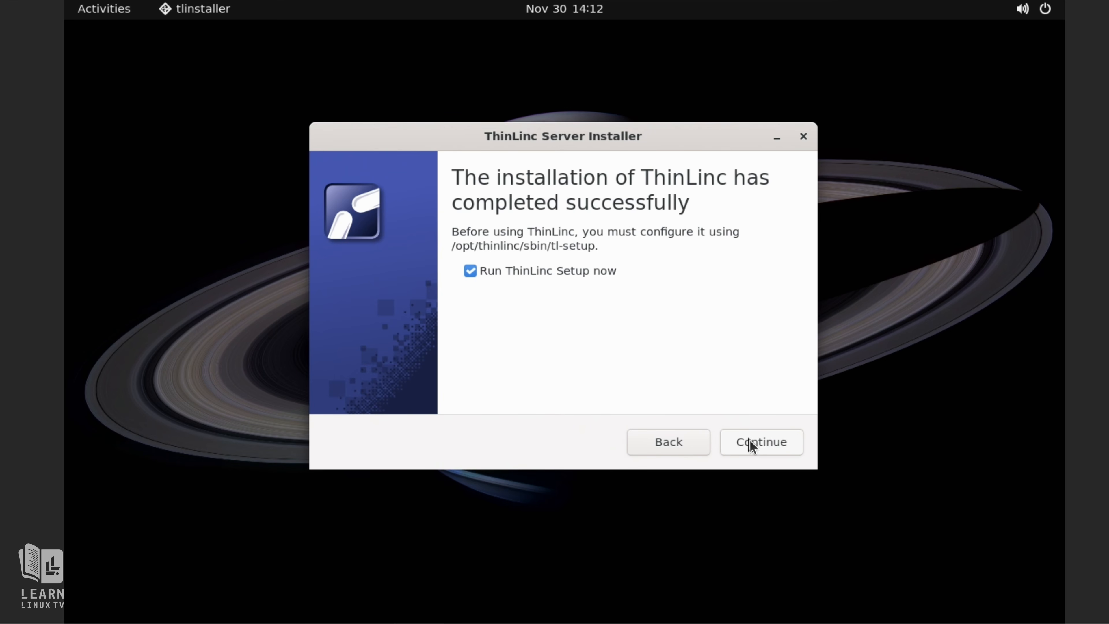
pyautogui.click(751, 446)
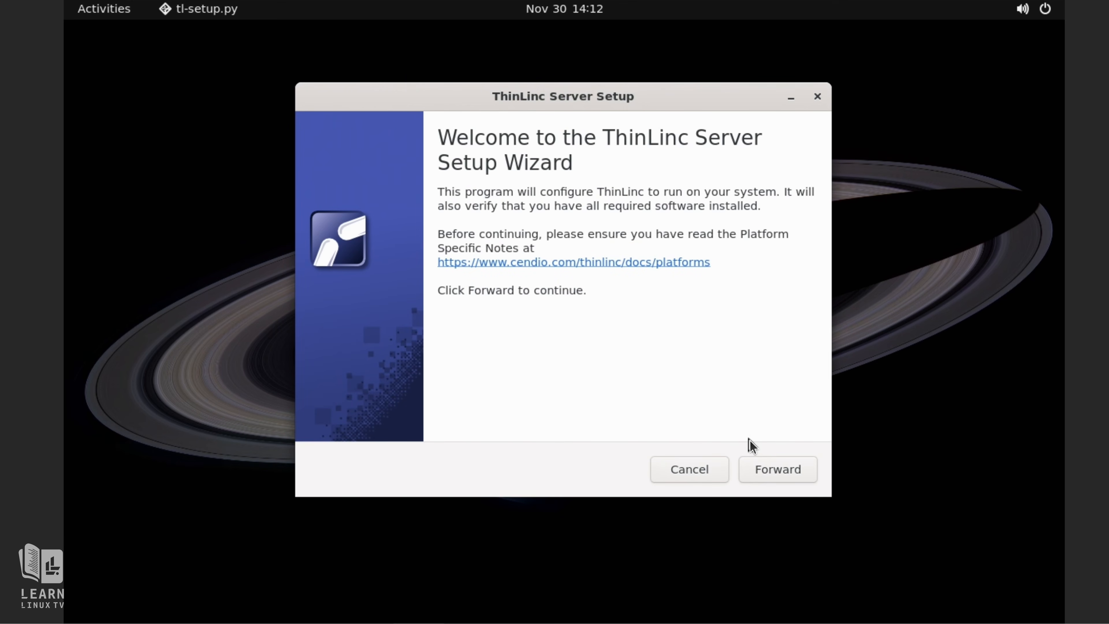
# Accept the ThinLinc license agreement and configure the server type as Master
pyautogui.click(780, 473)
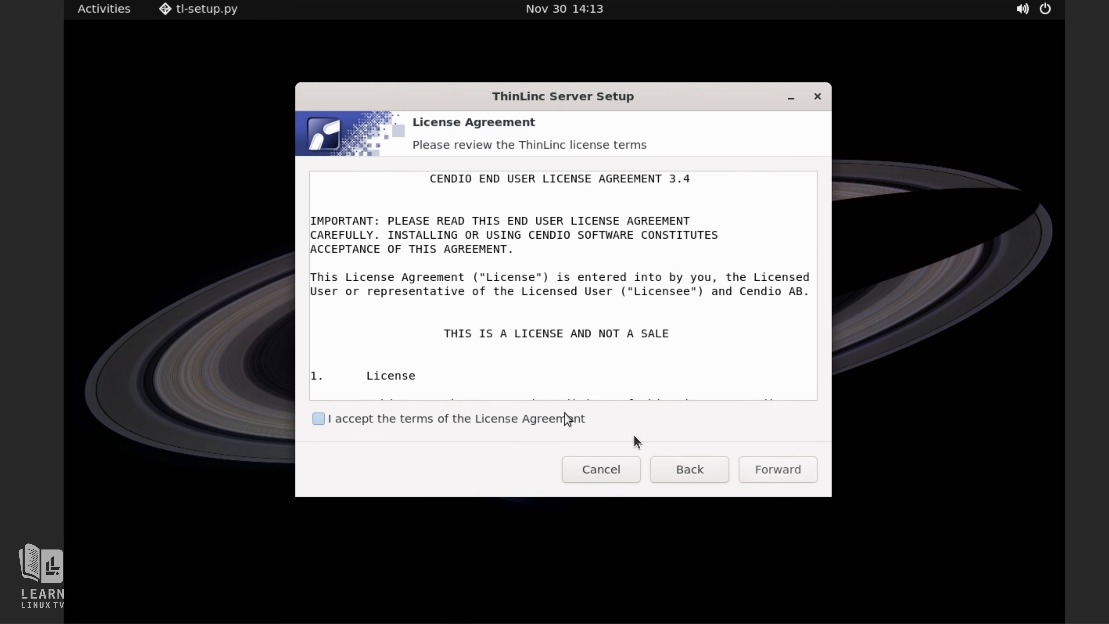
pyautogui.click(566, 418)
pyautogui.click(778, 479)
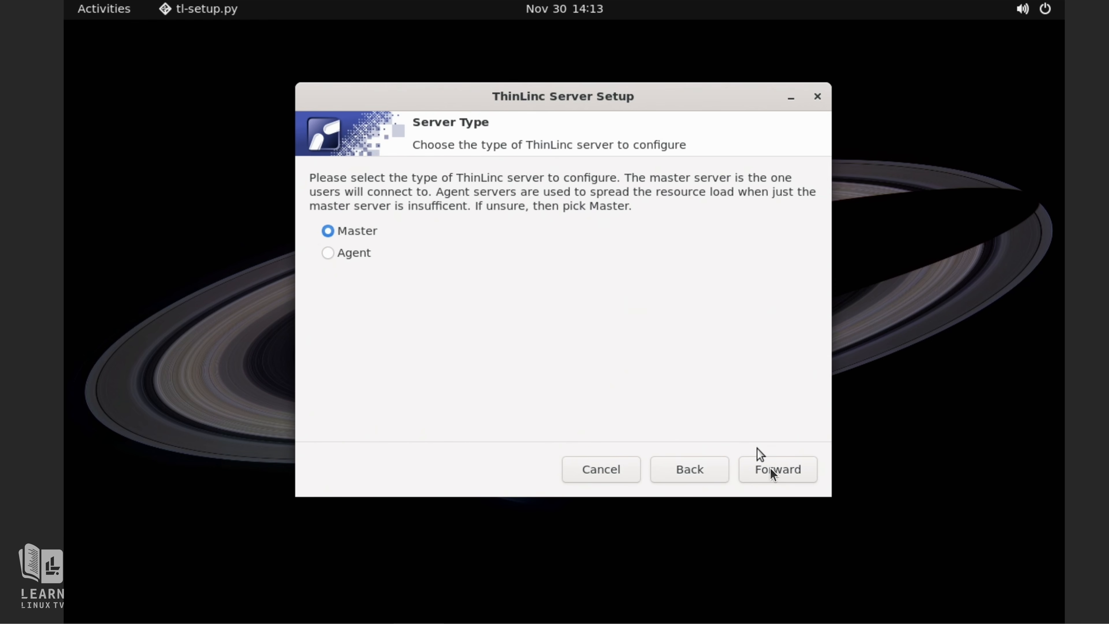
pyautogui.click(774, 476)
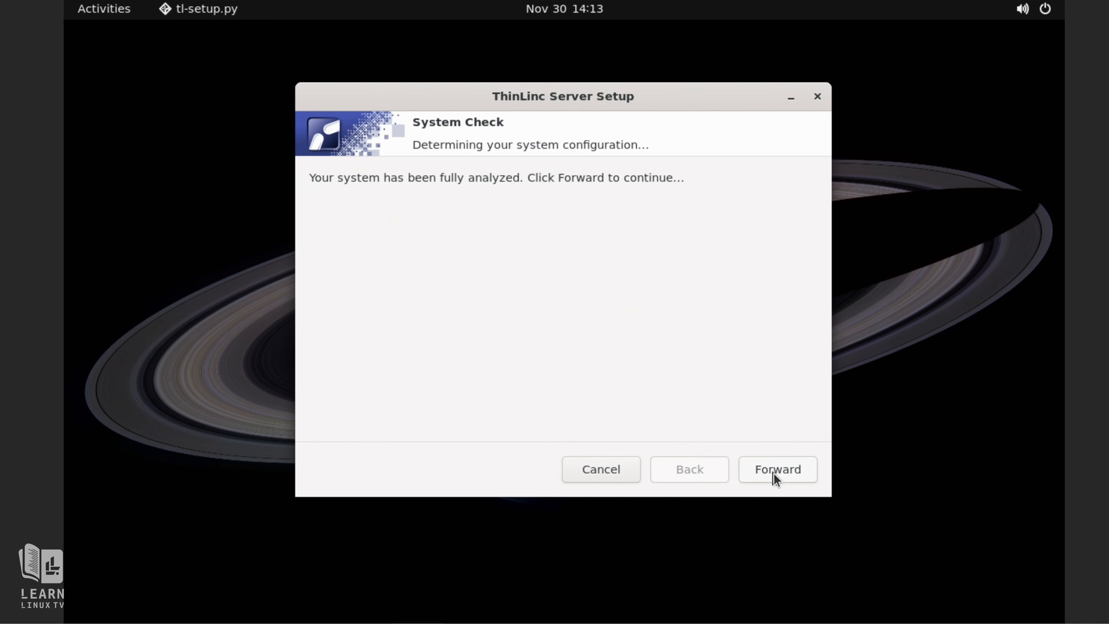
# Let the setup wizard automatically install the missing Python LDAP package, python3-ldap
pyautogui.click(774, 476)
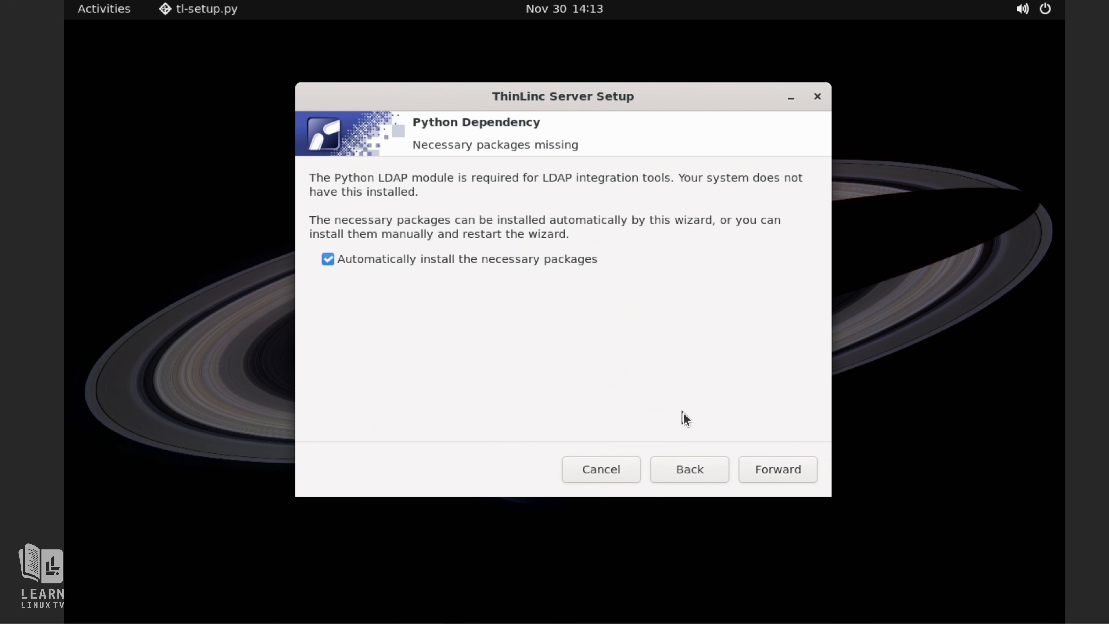
pyautogui.click(769, 461)
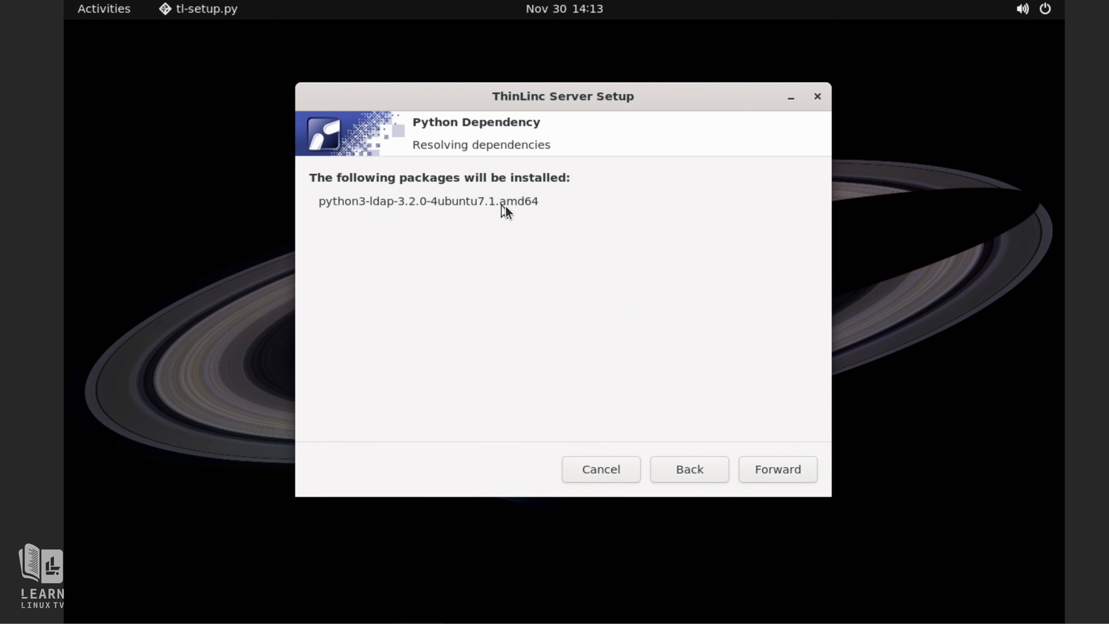
pyautogui.click(794, 478)
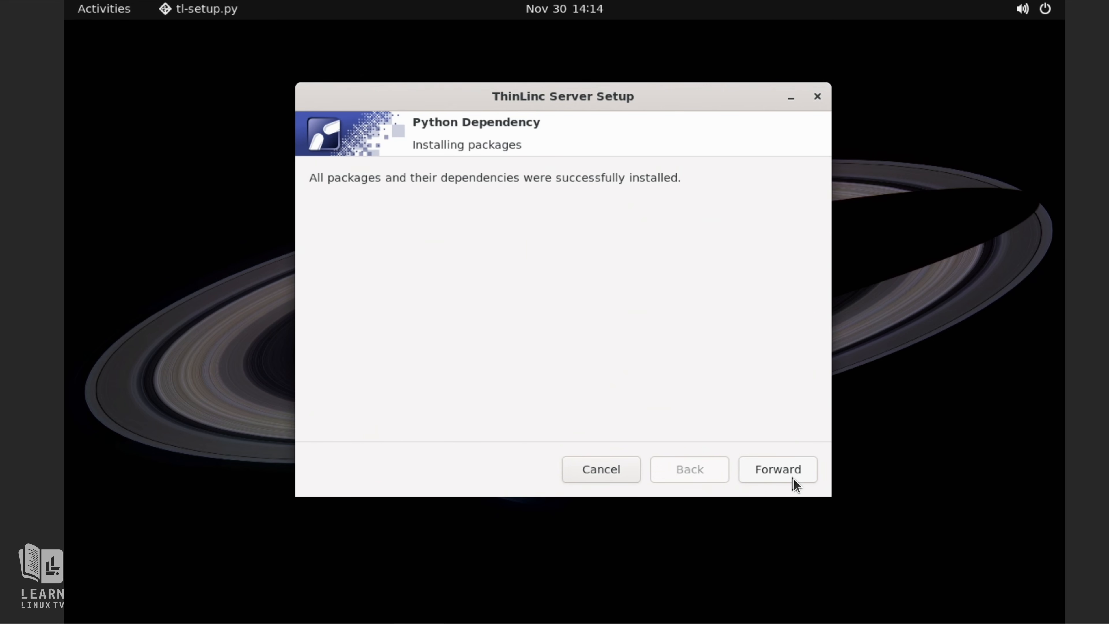
pyautogui.click(794, 478)
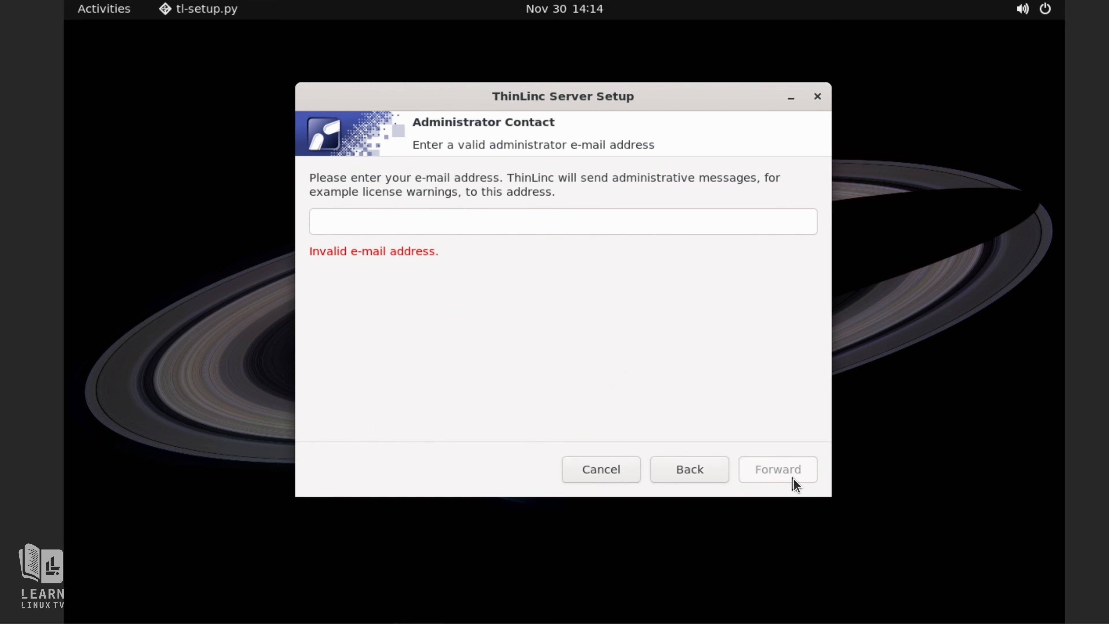
# Enter the administrator's e-mail address as the contact for ThinLinc administrative messages
pyautogui.click(720, 226)
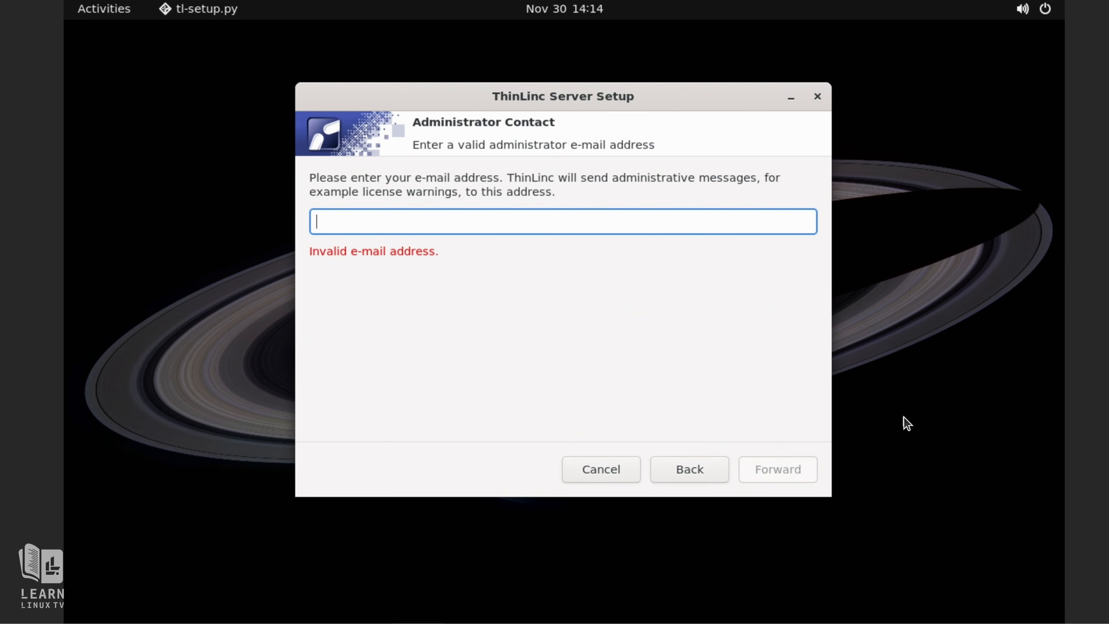
pyautogui.write('[blurred]')
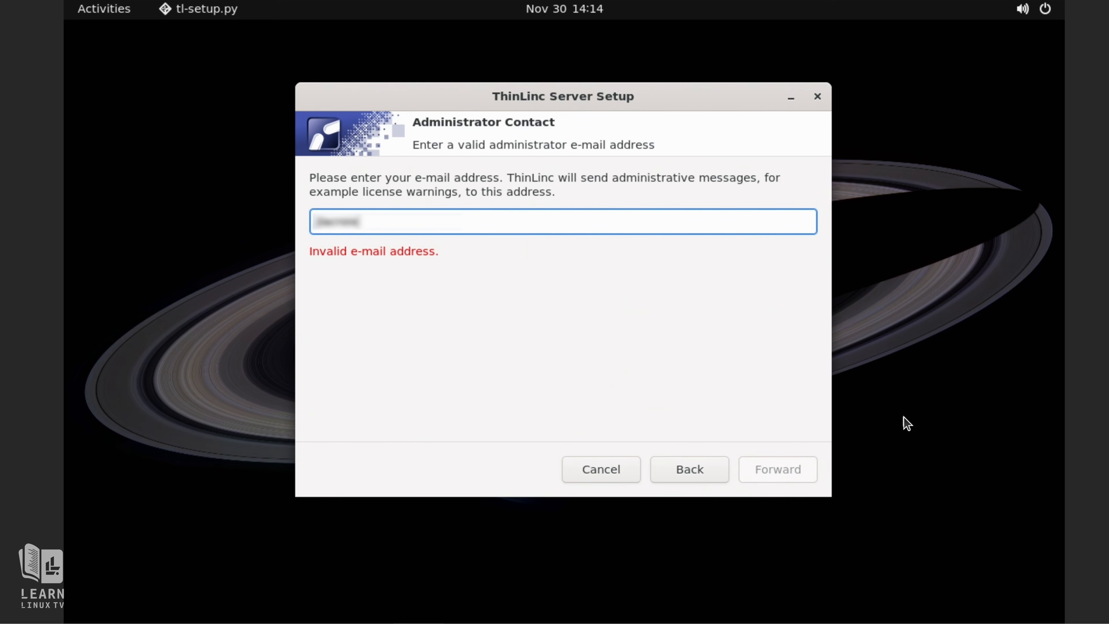
pyautogui.write('[blurred]')
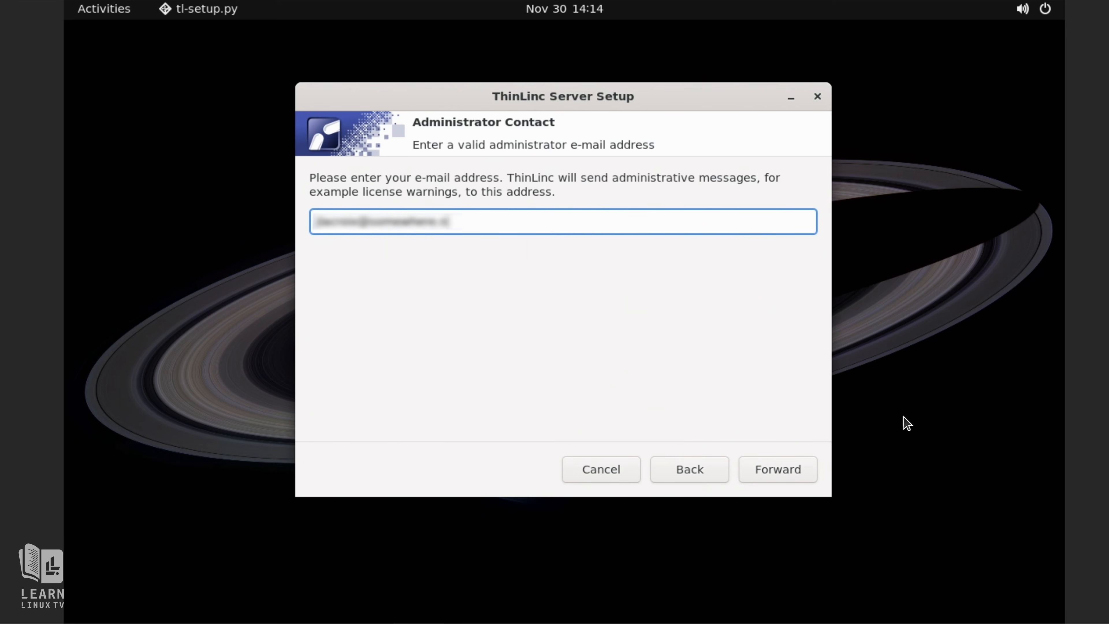
pyautogui.click(810, 460)
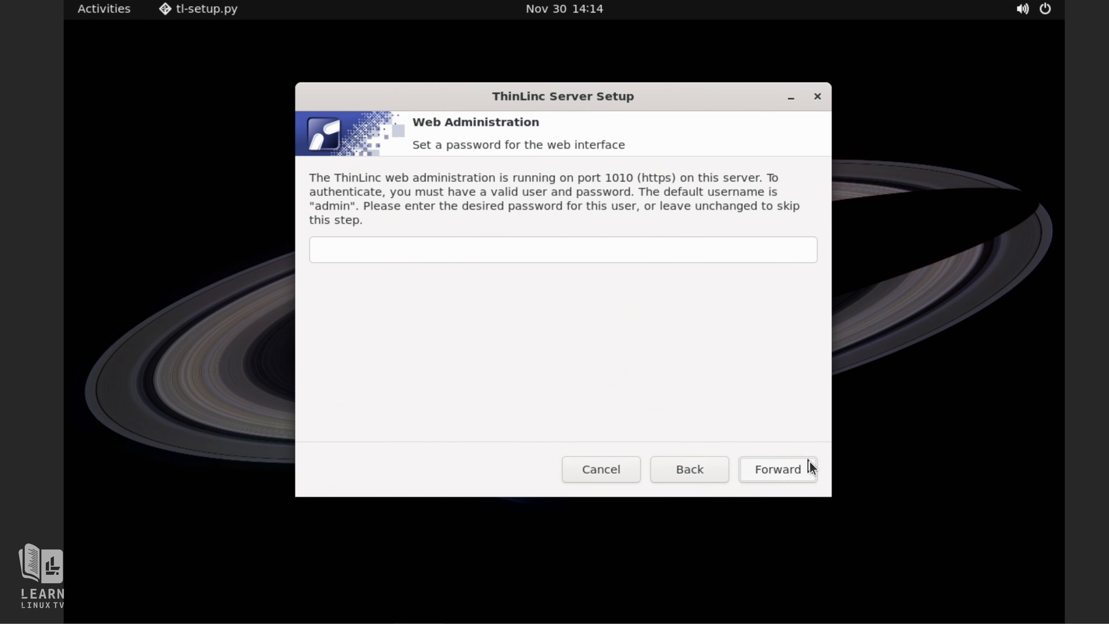
# Set the password of the admin user for the ThinLinc web administration interface
pyautogui.click(738, 245)
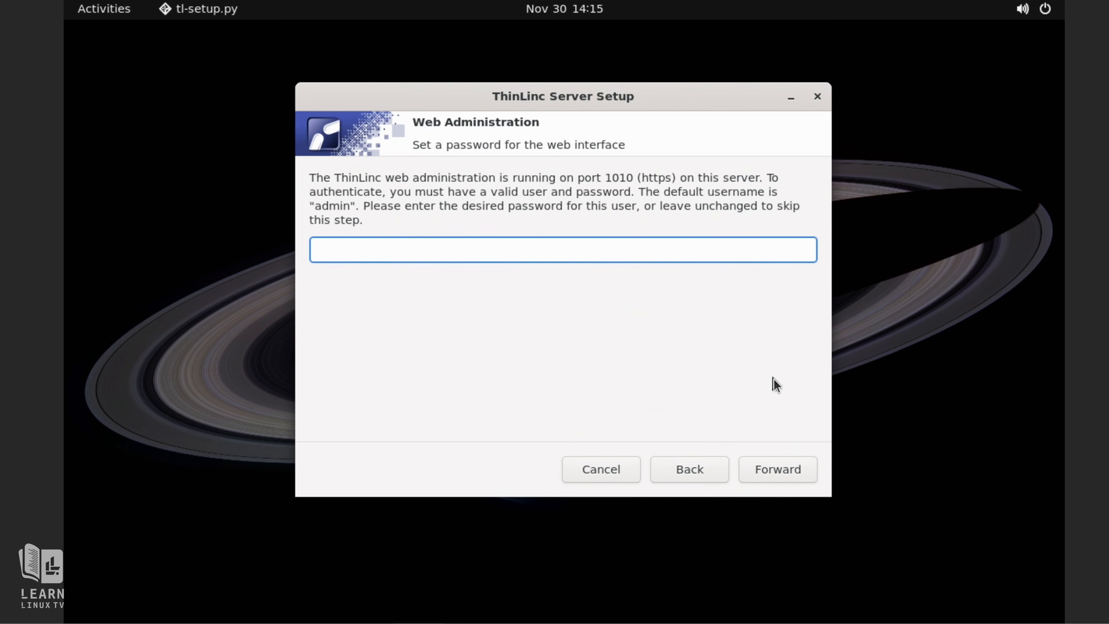
pyautogui.write('*****************')
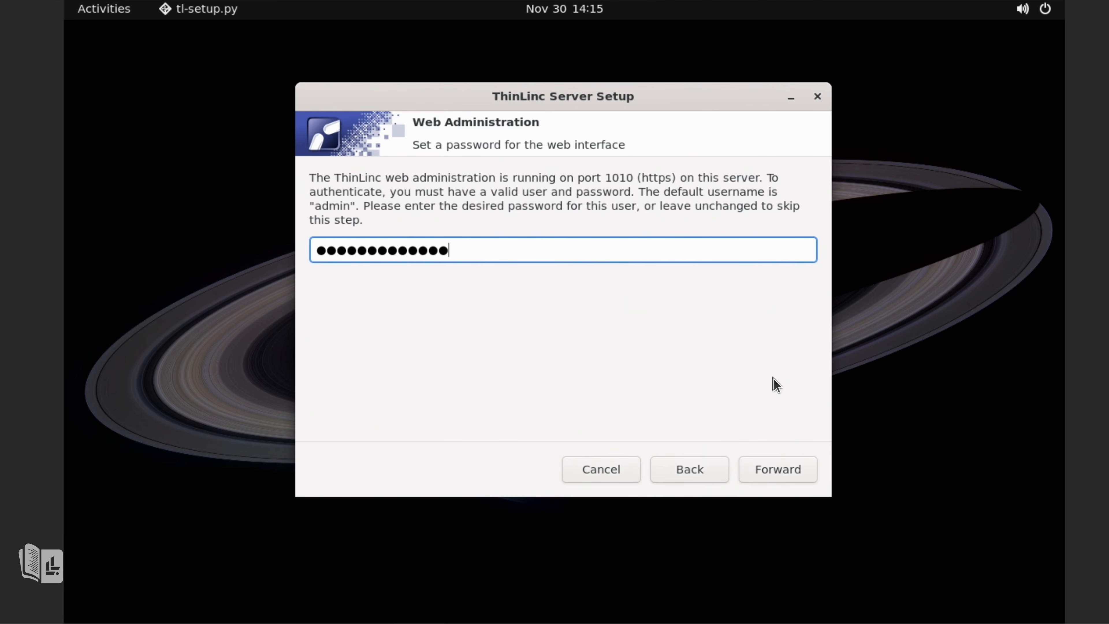
pyautogui.write('*')
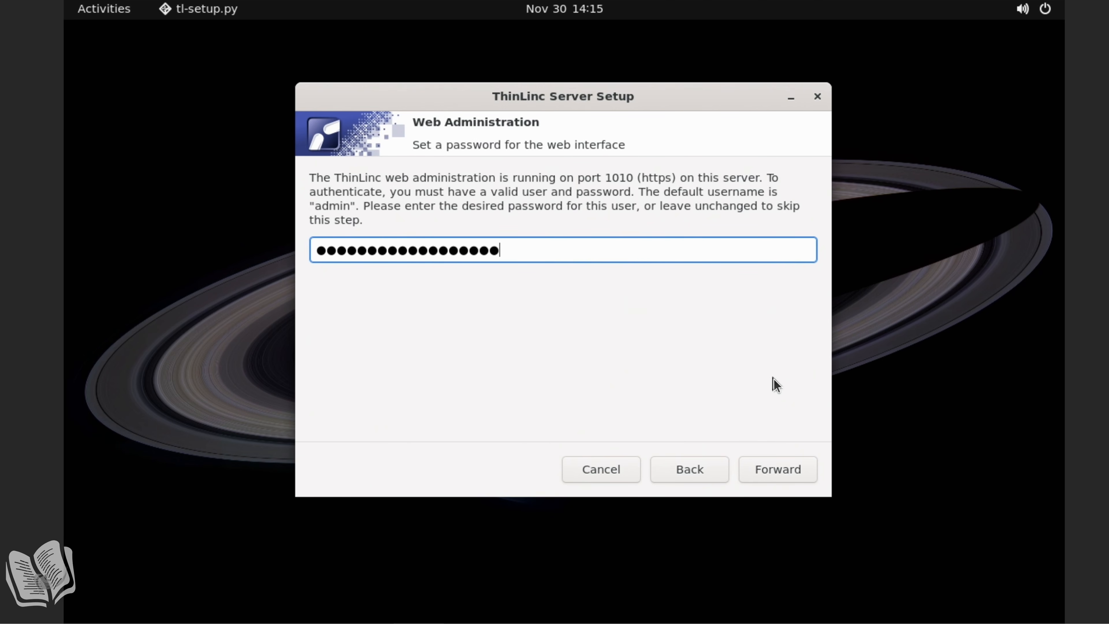
pyautogui.click(791, 473)
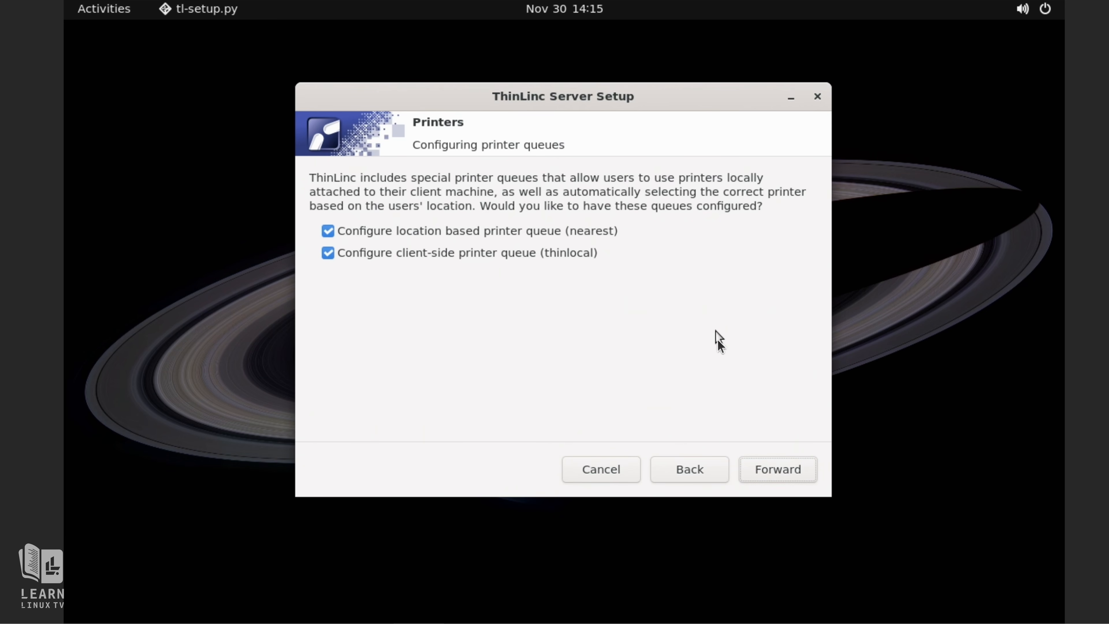
# Request configuration of the nearest and thinlocal printer queues and install the ThinLinc AppArmor configuration
pyautogui.click(790, 469)
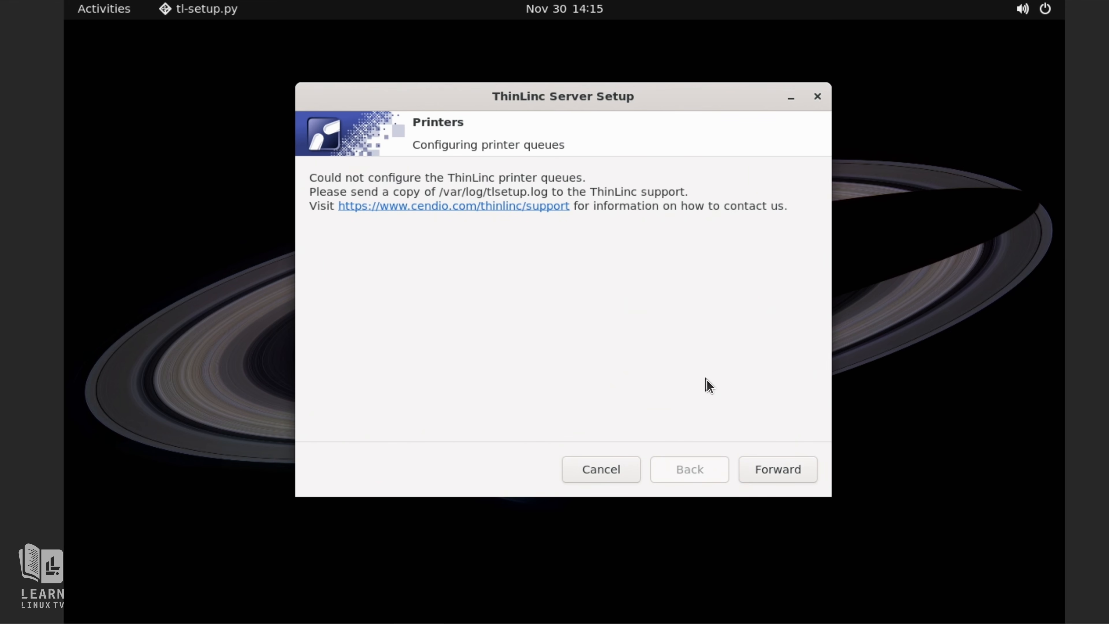
pyautogui.click(776, 470)
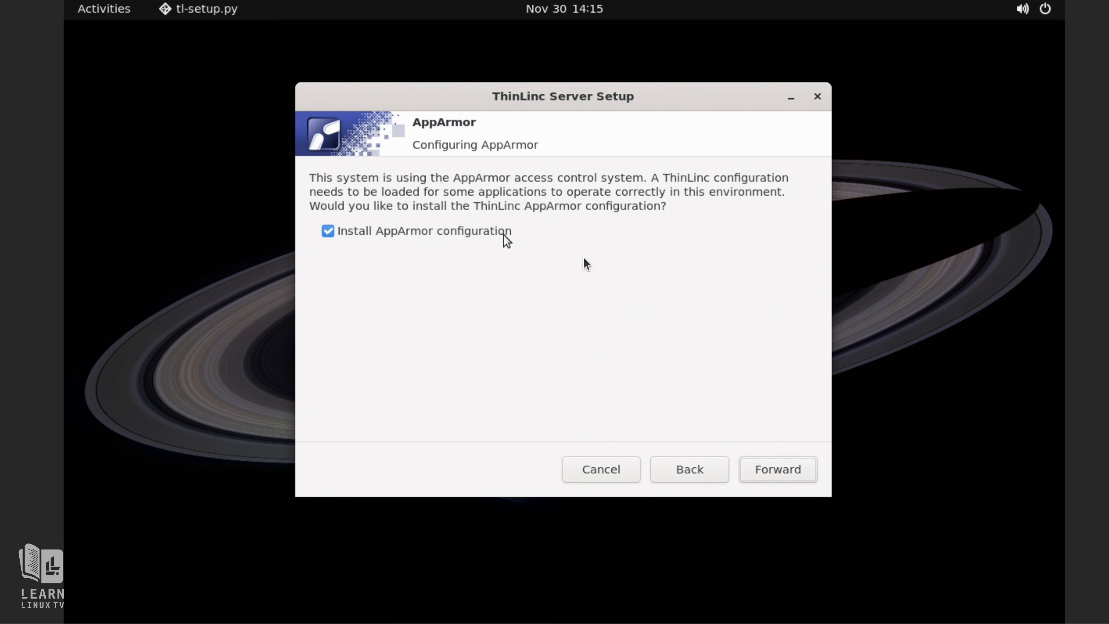
pyautogui.click(804, 472)
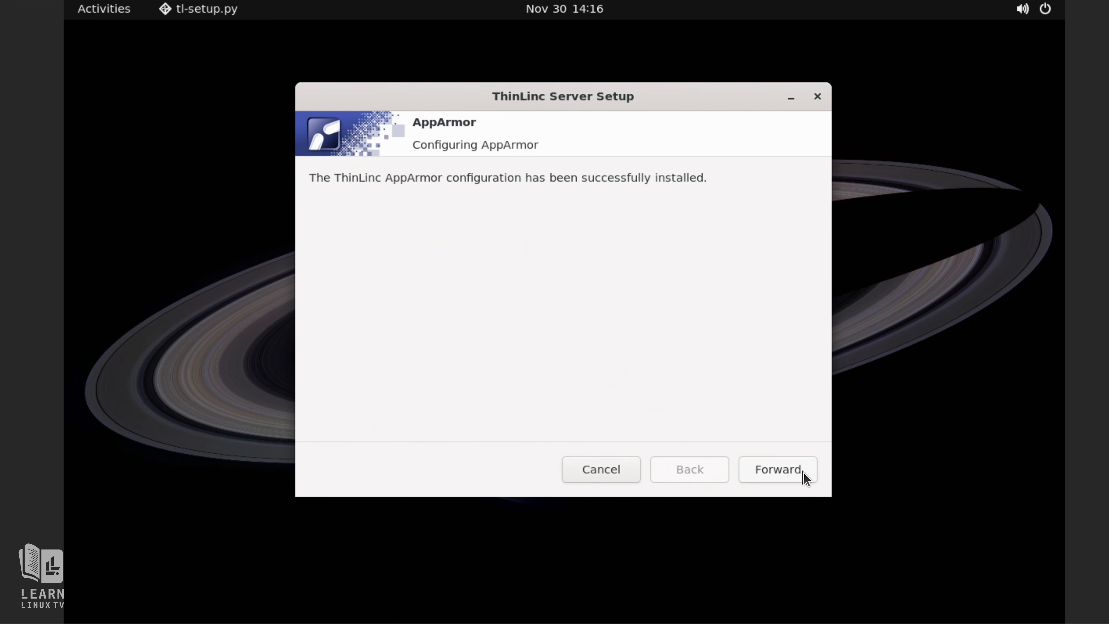
# Configure and start the ThinLinc services and finish the server setup wizard
pyautogui.click(804, 472)
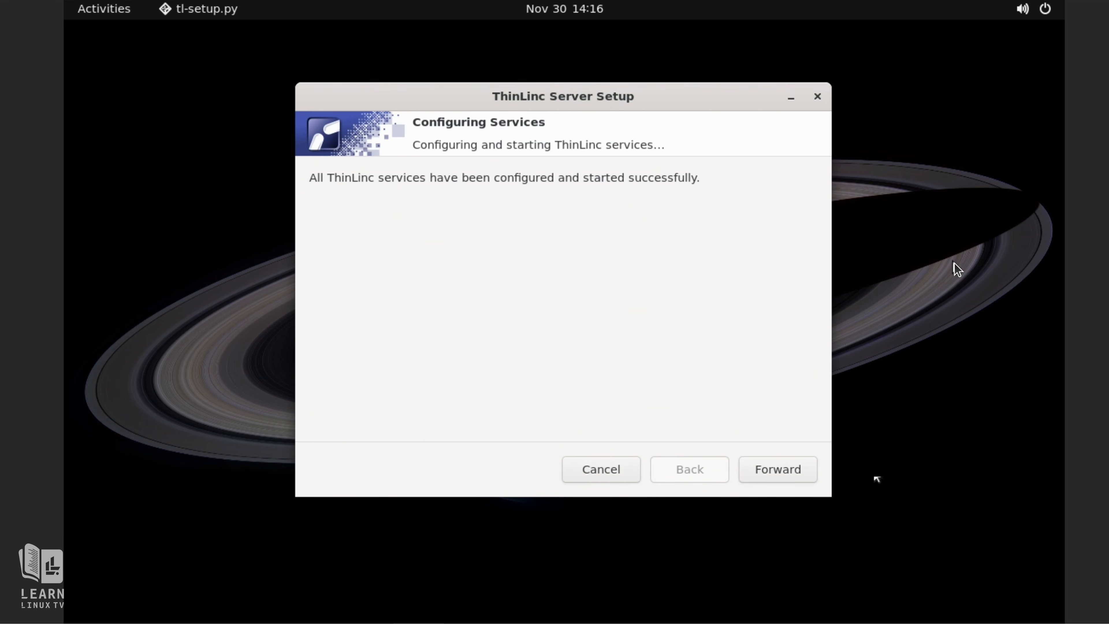
pyautogui.click(778, 470)
pyautogui.click(779, 471)
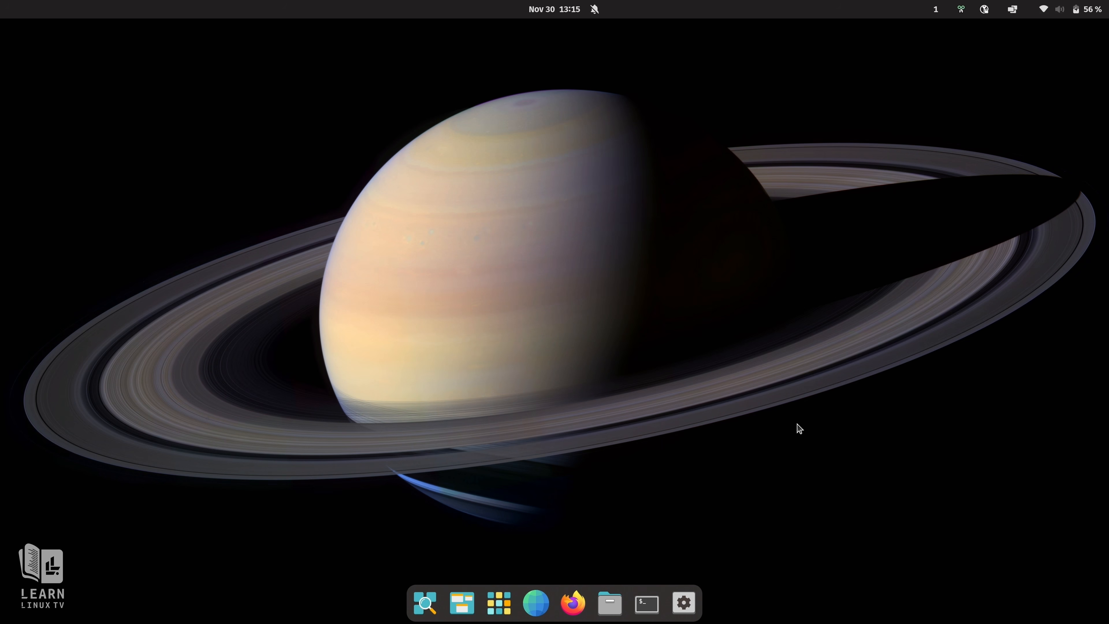
# Open cendio.com/thinlinc/download in a maximized Web browser window on the local desktop
pyautogui.click(536, 601)
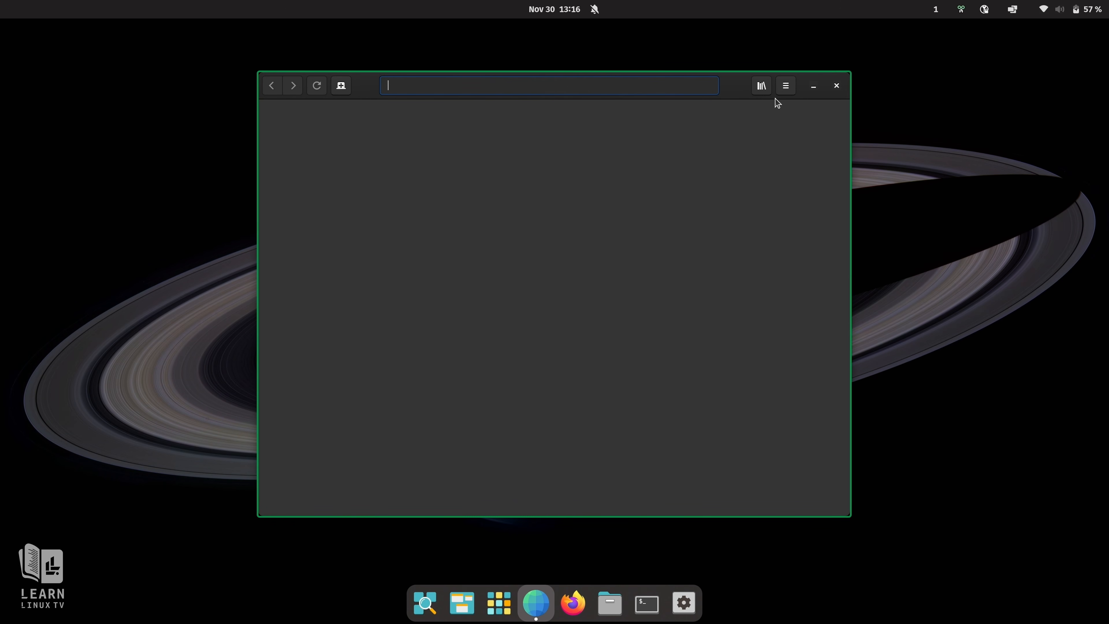
pyautogui.doubleClick(743, 82)
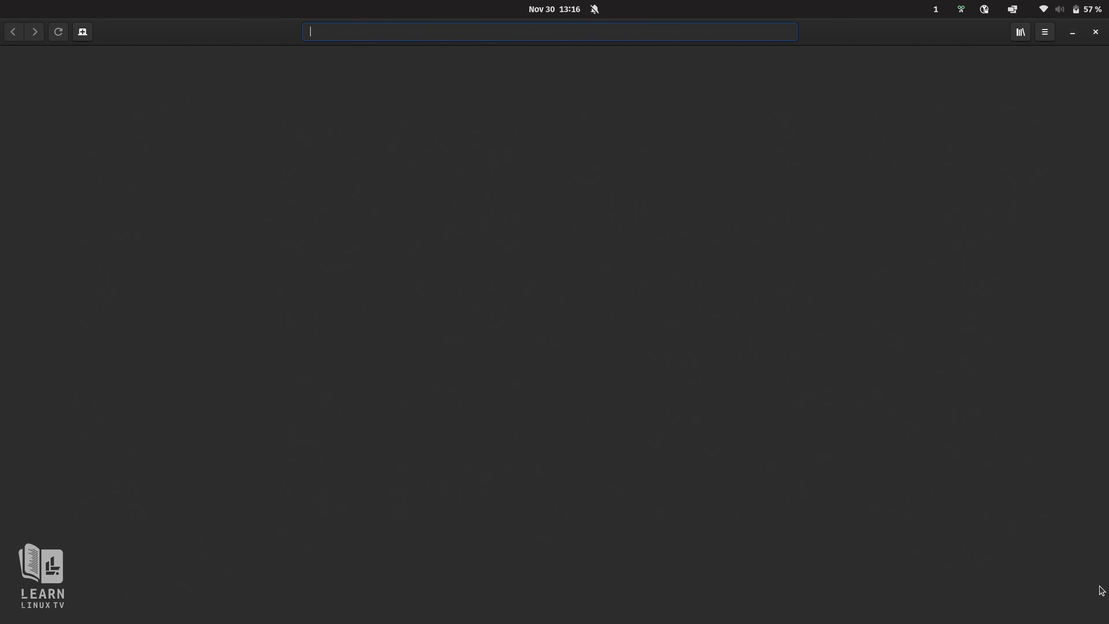
pyautogui.write('cendio.com/')
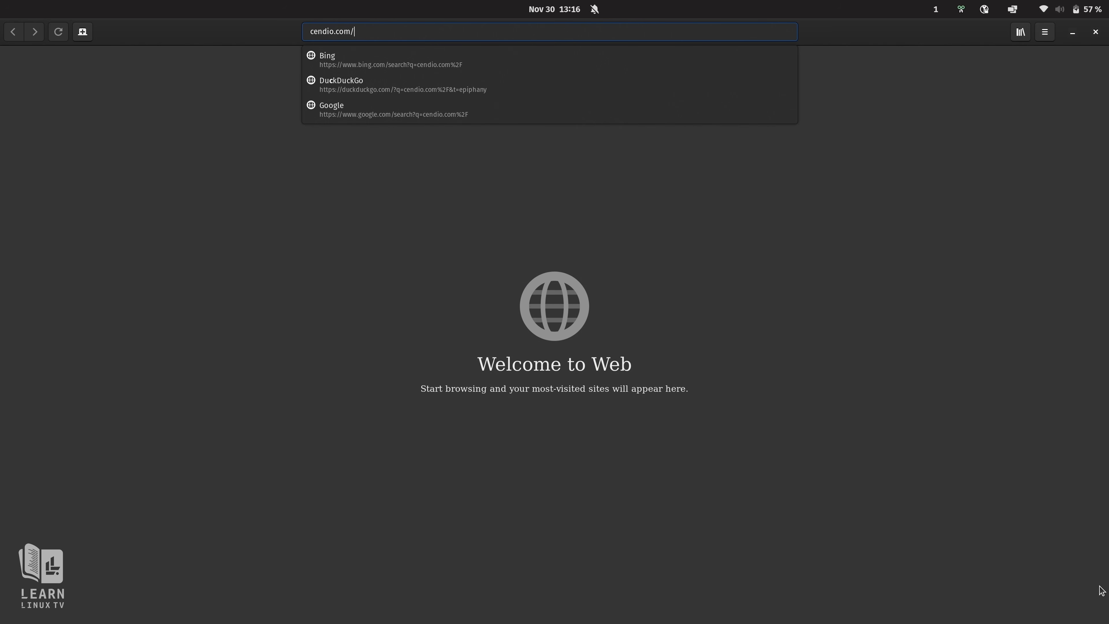
pyautogui.write('thinlinc/download')
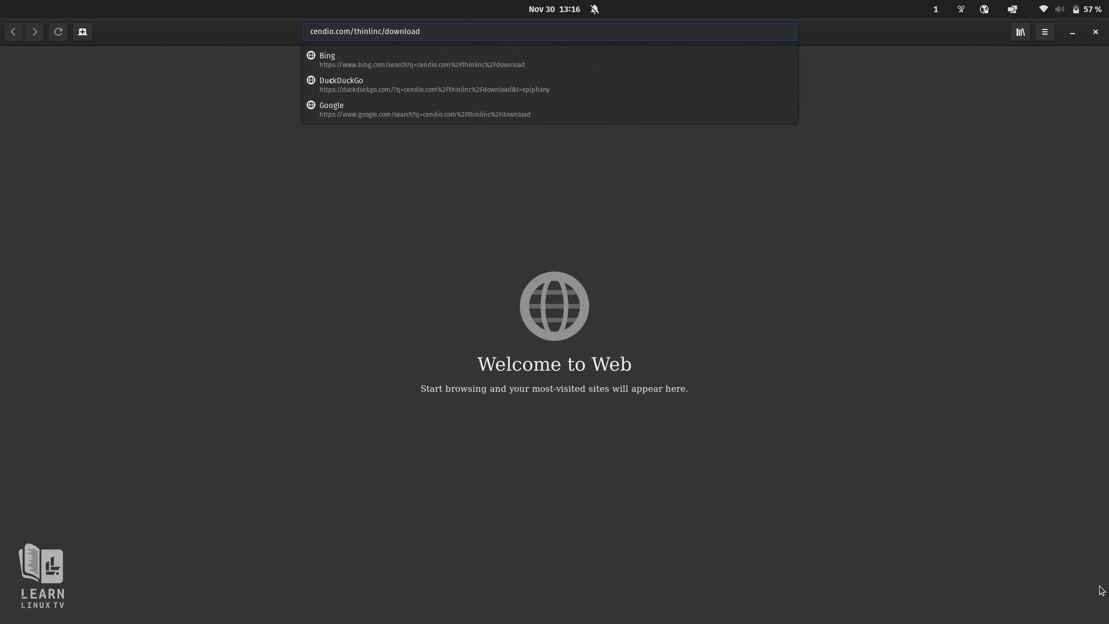
pyautogui.press('Return')
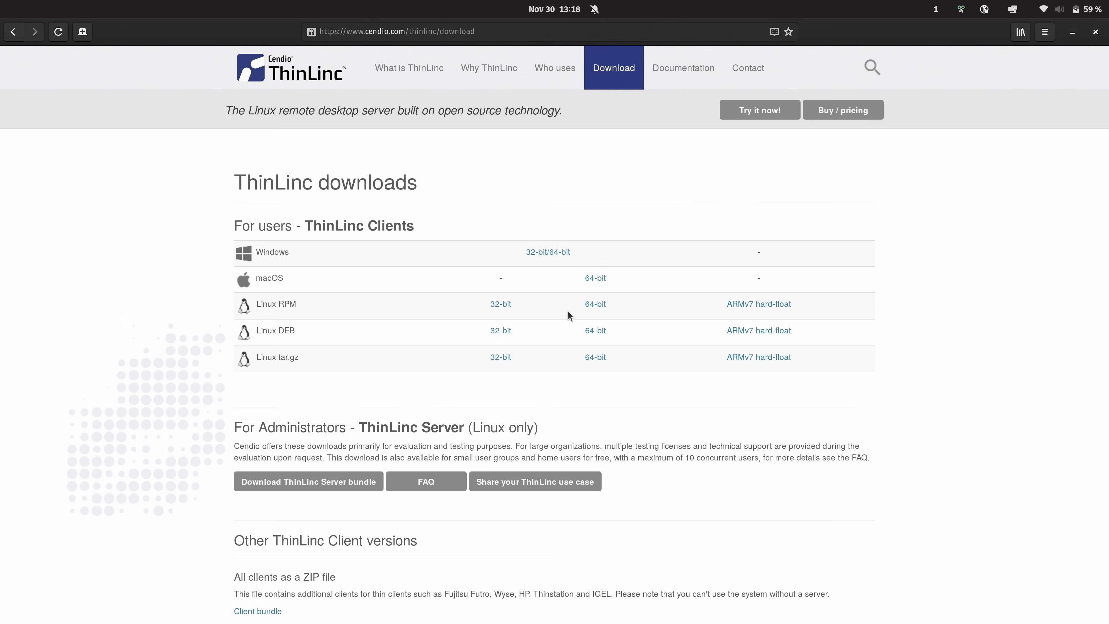
# Check the local machine's architecture with uname -m in an enlarged terminal window and close the terminal
pyautogui.press('super+t')
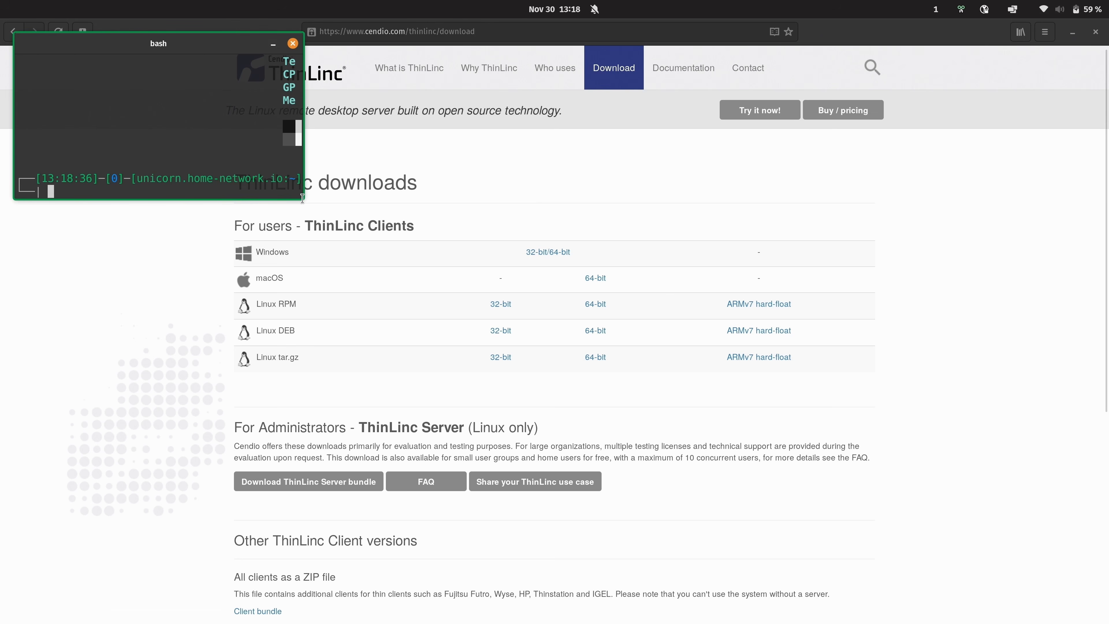
pyautogui.moveTo(302, 196); pyautogui.dragTo(908, 461)
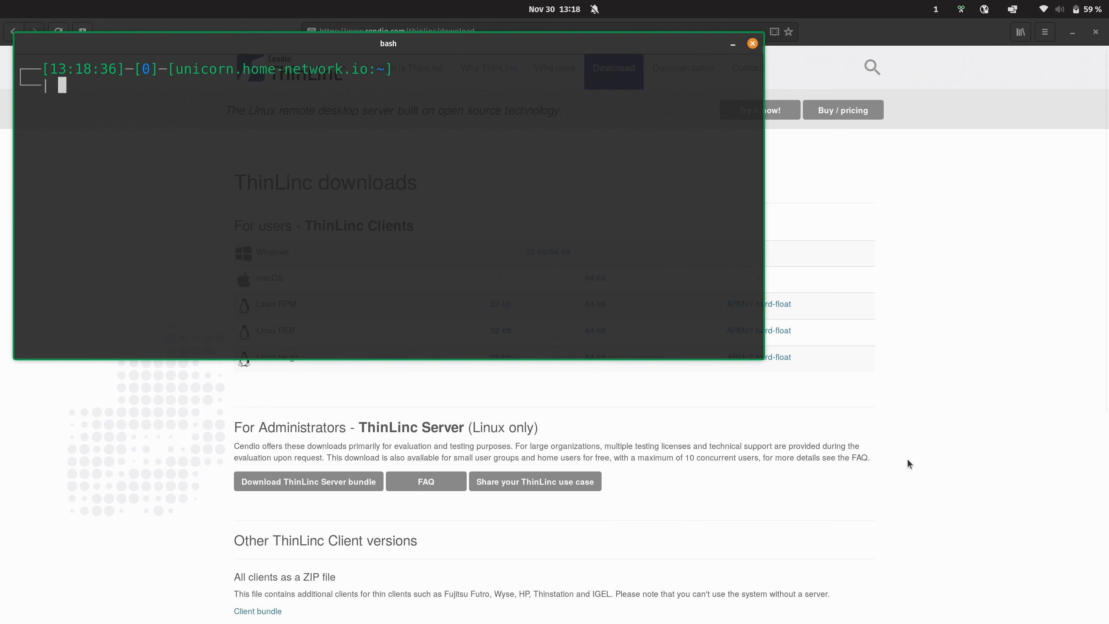
pyautogui.write('u')
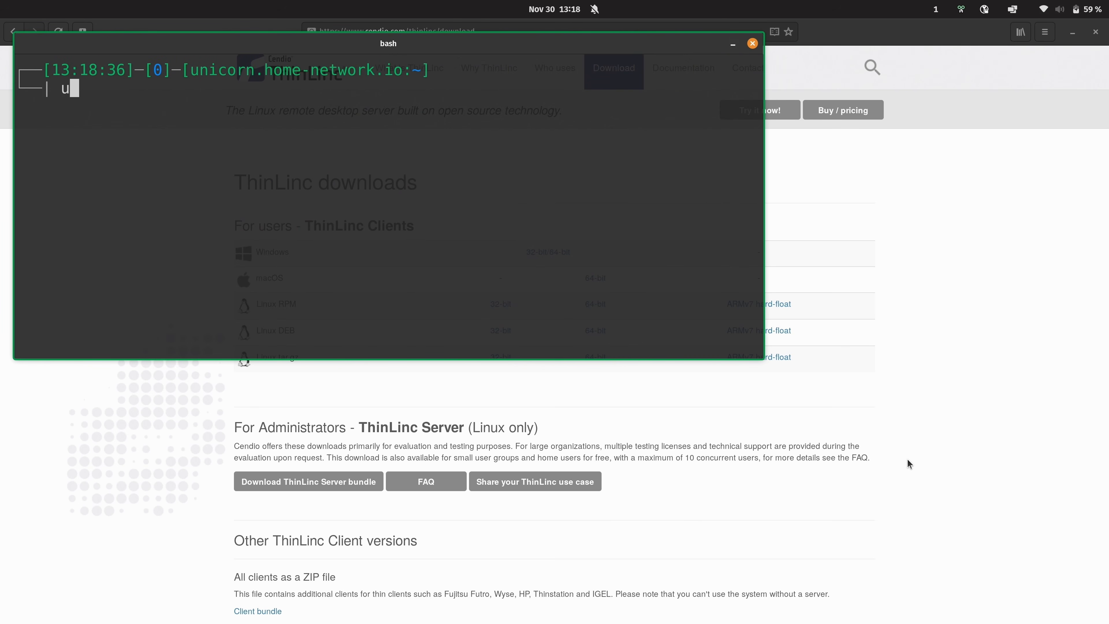
pyautogui.write('name -m')
pyautogui.press('Return')
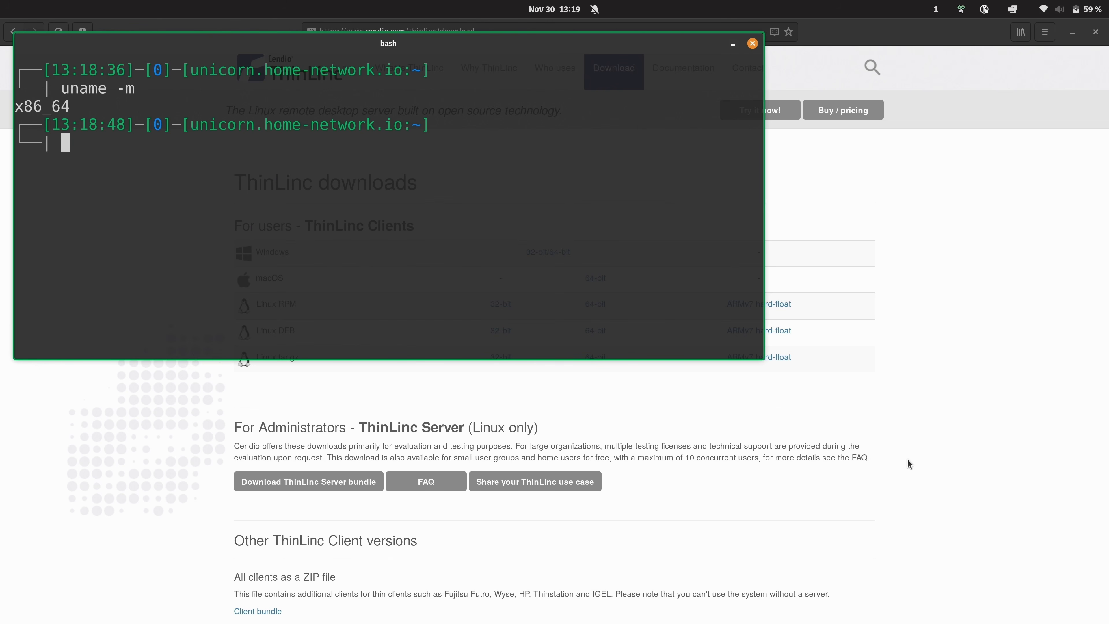
pyautogui.hotkey('ctrl', 'd')
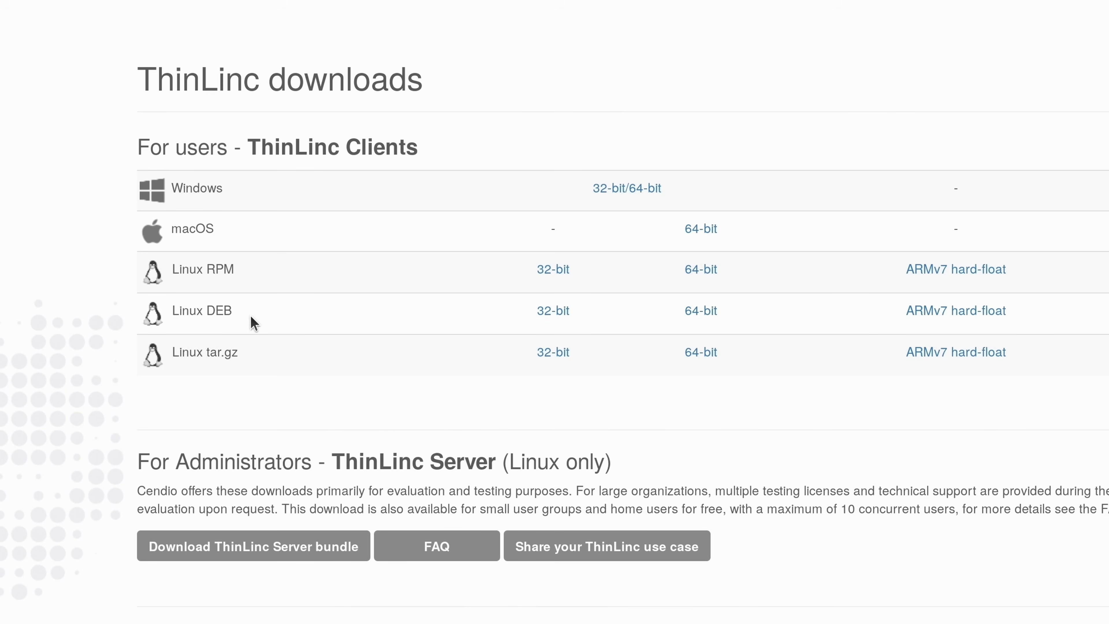
# Download the 64-bit Linux DEB package of the ThinLinc client
pyautogui.click(702, 314)
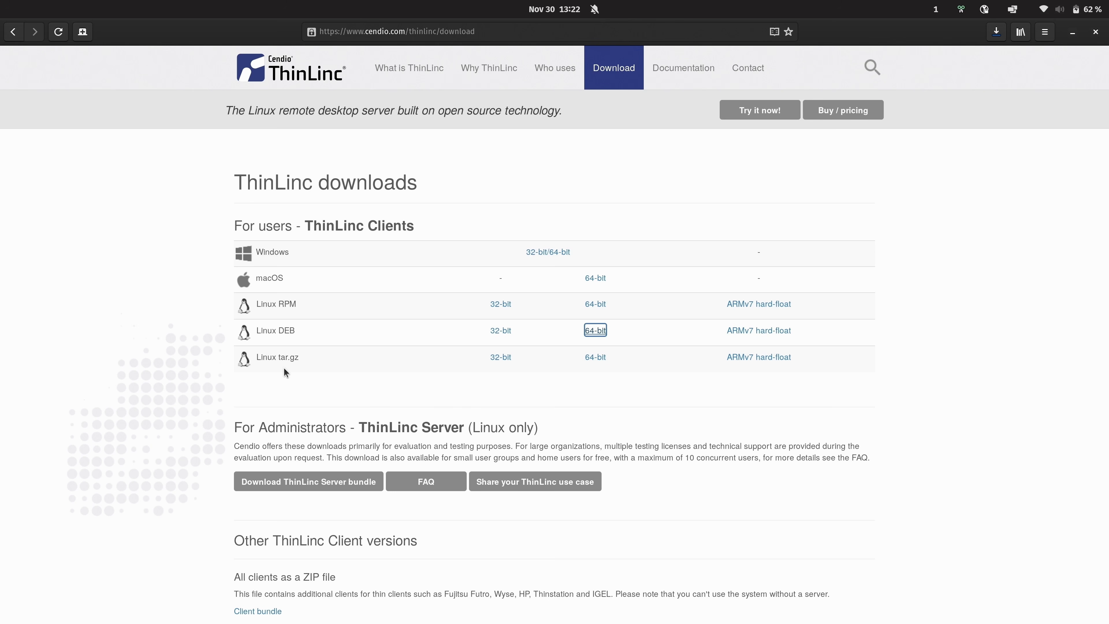
# Download the 64-bit Linux tar.gz package of the ThinLinc client, check the list of downloads and close the browser
pyautogui.click(595, 358)
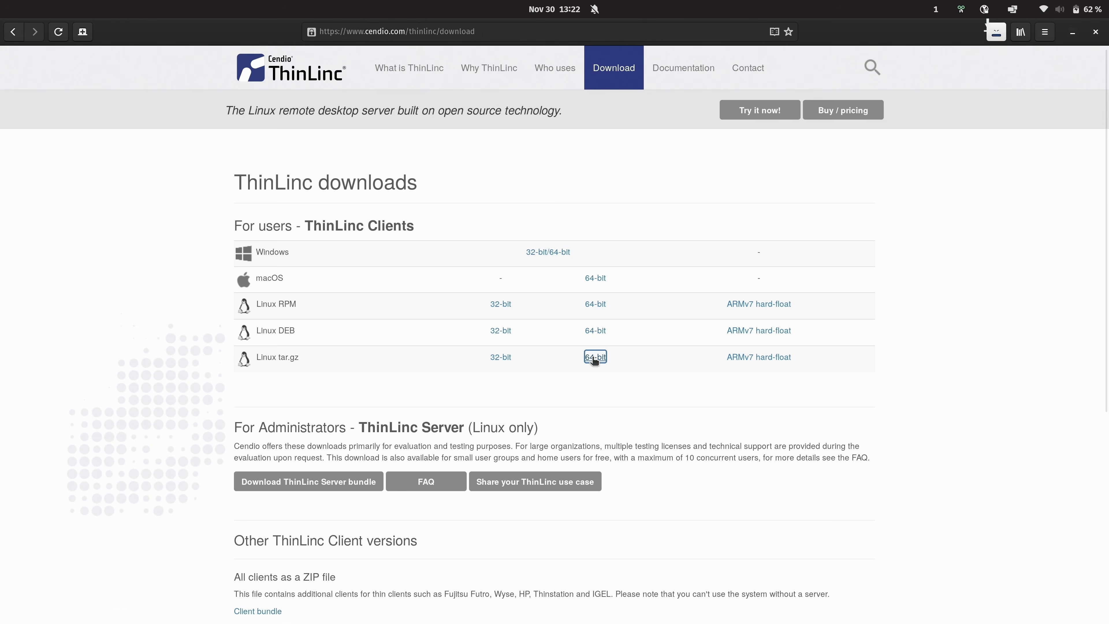
pyautogui.click(996, 32)
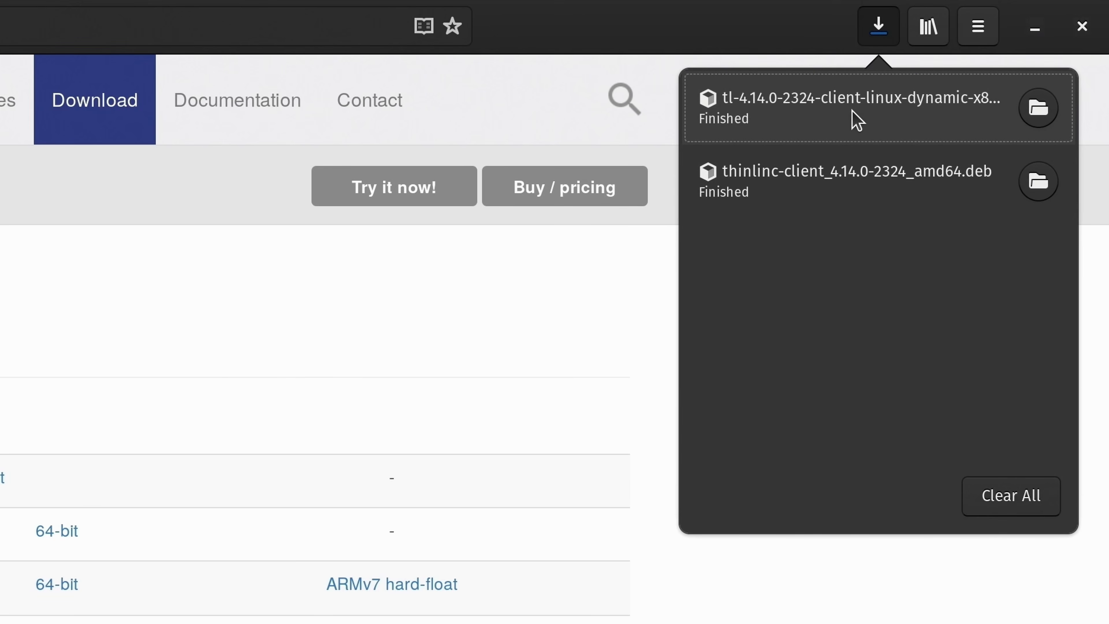
pyautogui.click(1076, 40)
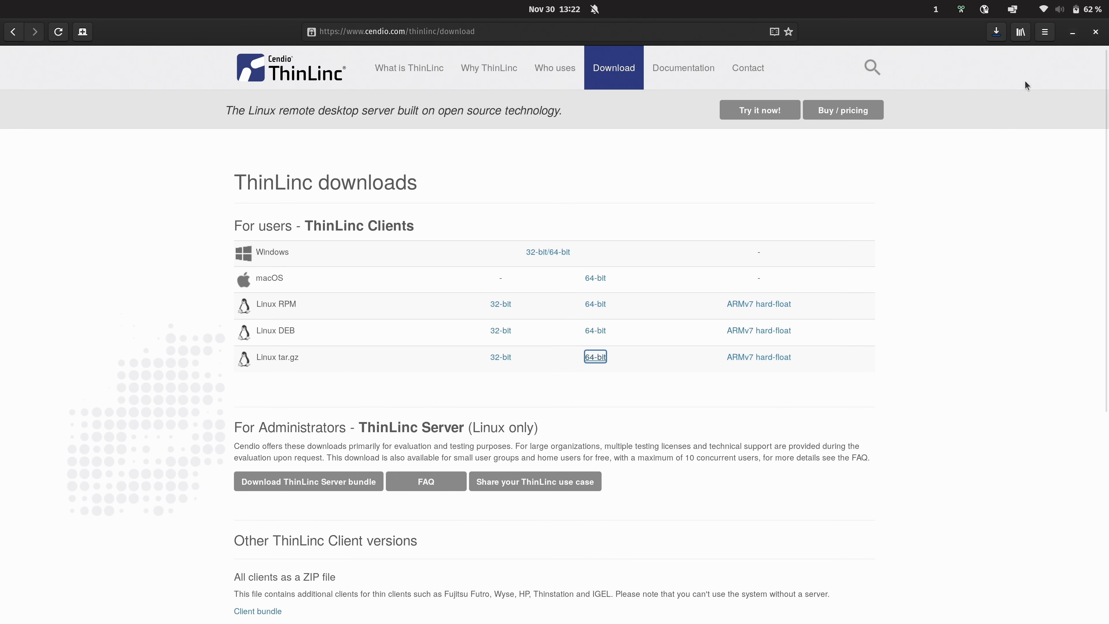
pyautogui.click(1095, 35)
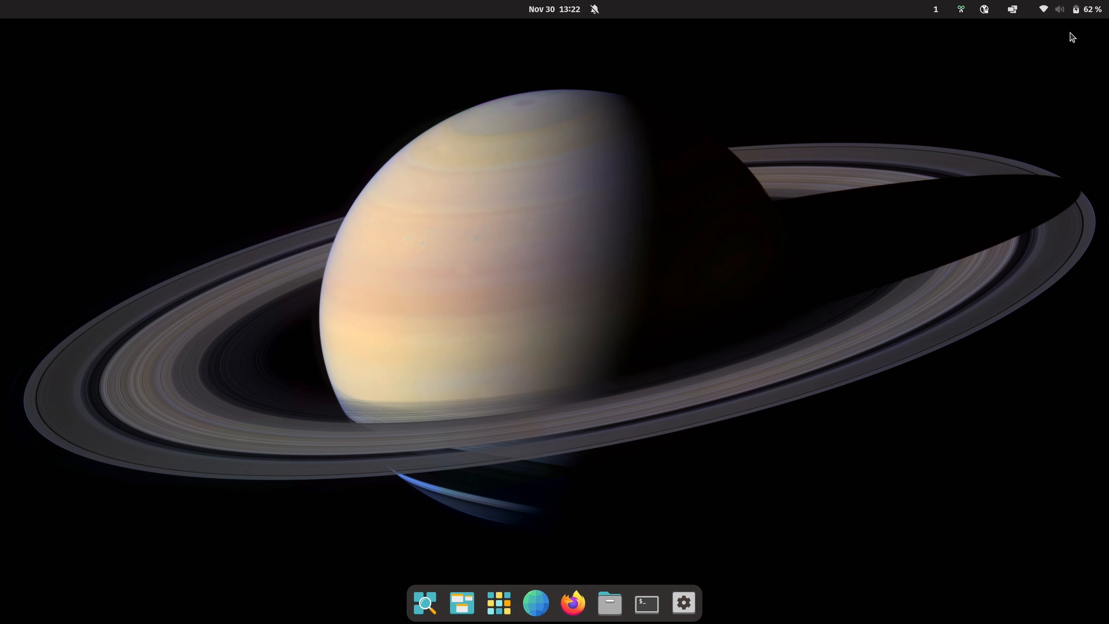
# Open thinlinc-client_4.14.0-2324_amd64.deb from the downloads folder in the Eddy package installer and bring its window fully into view
pyautogui.click(610, 603)
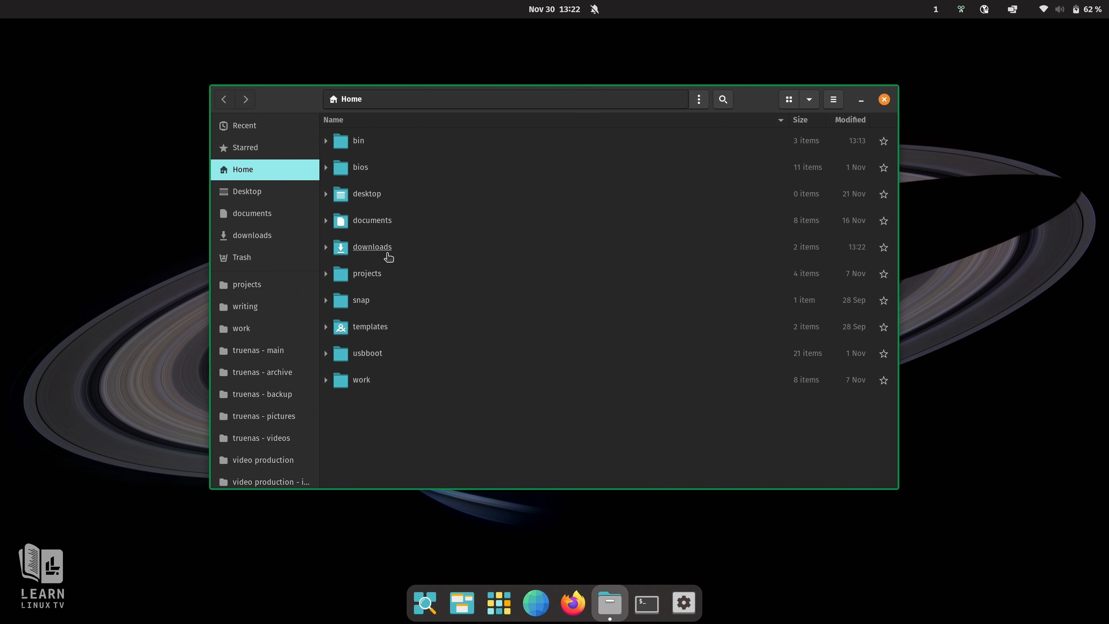
pyautogui.doubleClick(388, 257)
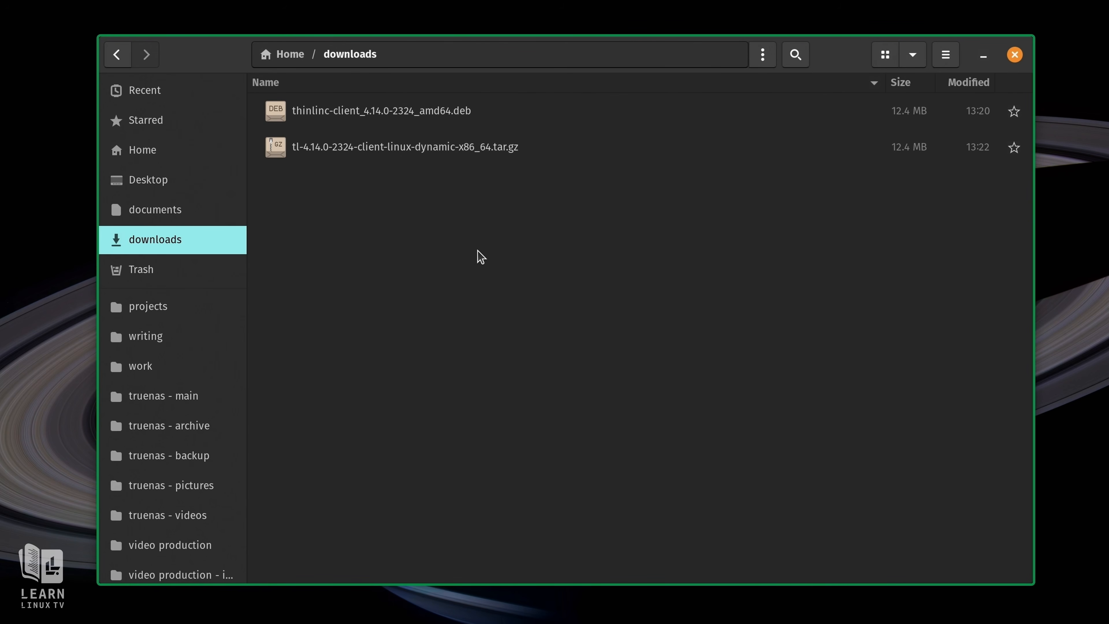
pyautogui.doubleClick(459, 119)
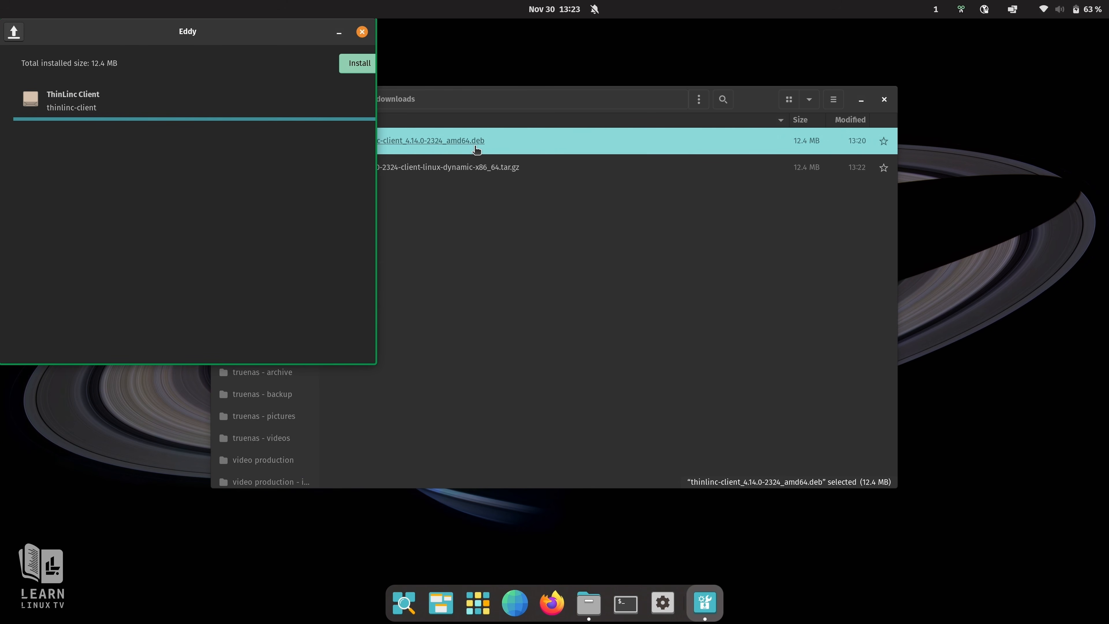
pyautogui.moveTo(265, 34); pyautogui.dragTo(497, 115)
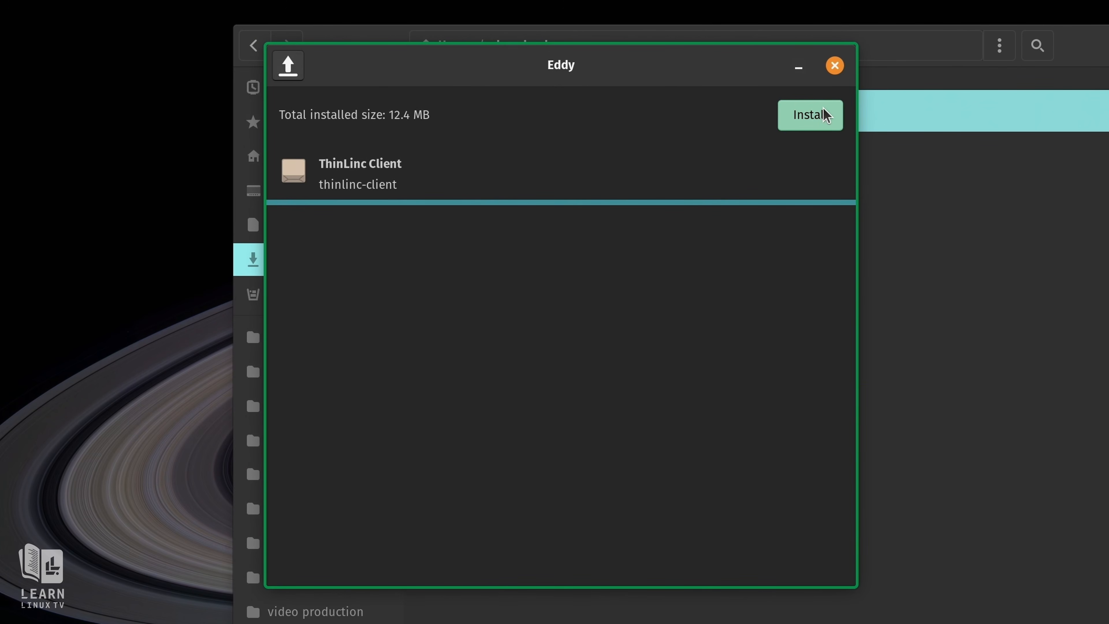
# Install the ThinLinc Client package, authenticating with the account password, then close the installer and minimize the file manager
pyautogui.click(826, 115)
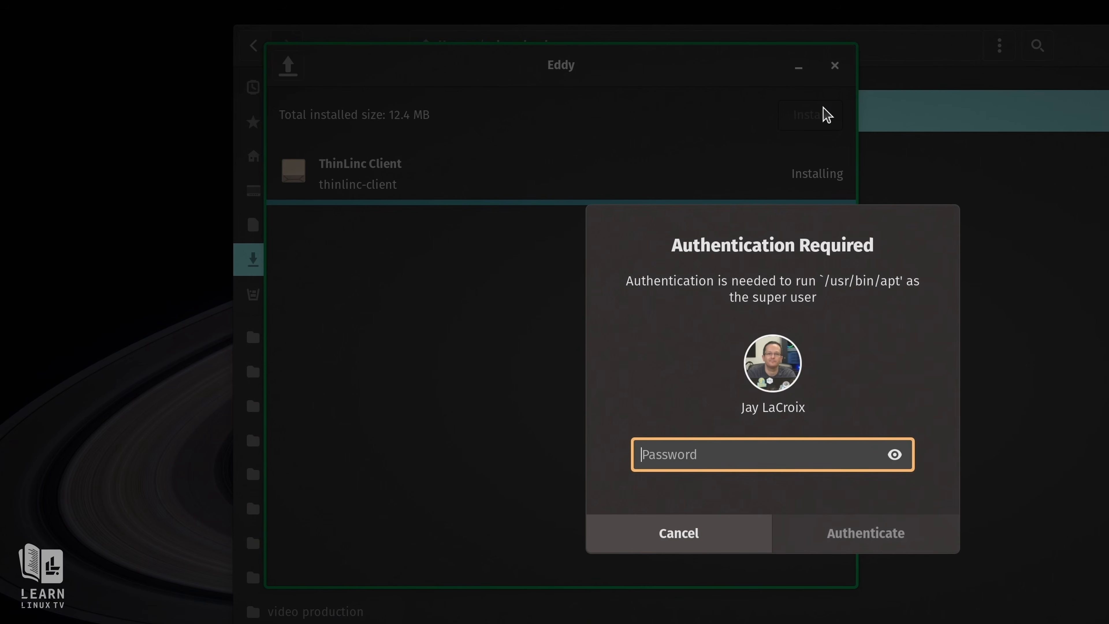
pyautogui.write('●●●●●●●●●●●●●●●')
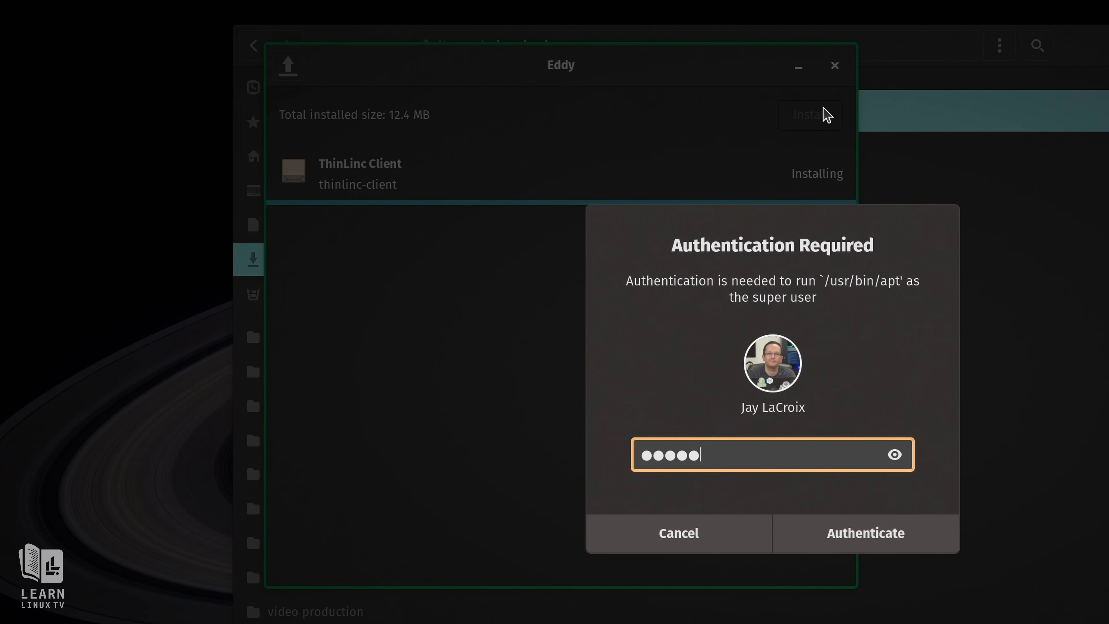
pyautogui.write('●●●●●')
pyautogui.press('Return')
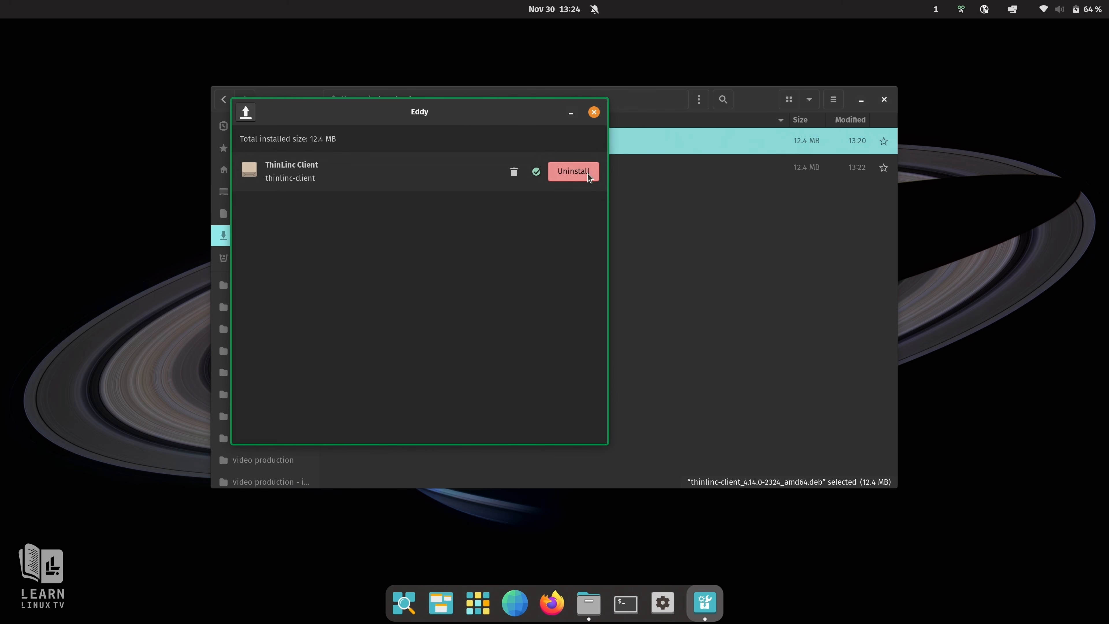
pyautogui.click(594, 112)
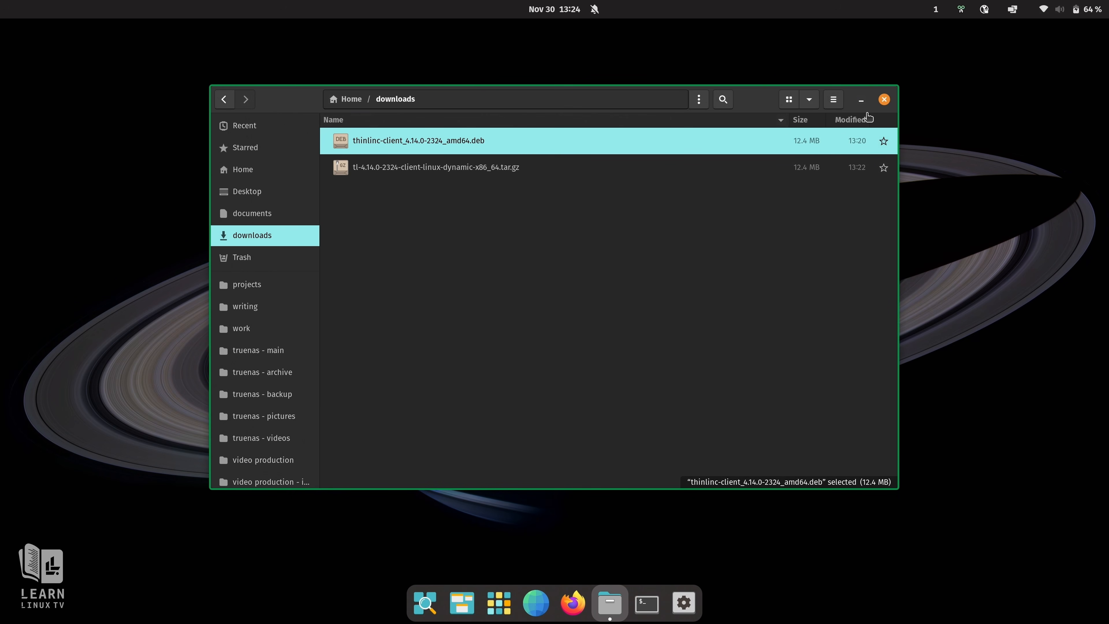
pyautogui.click(860, 102)
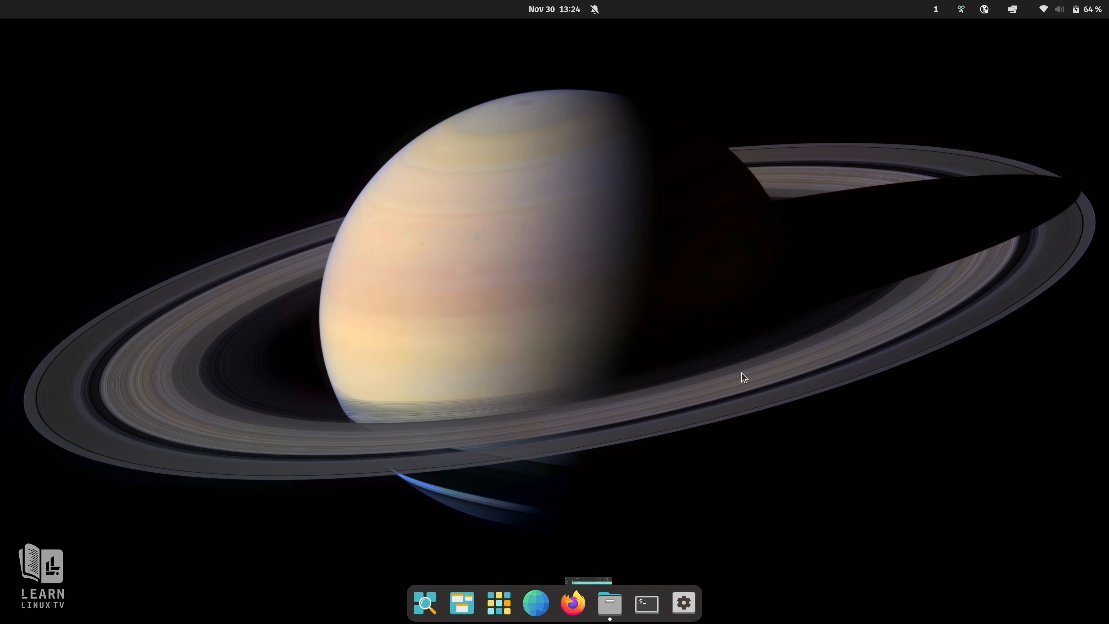
# Launch ThinLinc Client from the application library to view its login window, then close it
pyautogui.click(500, 613)
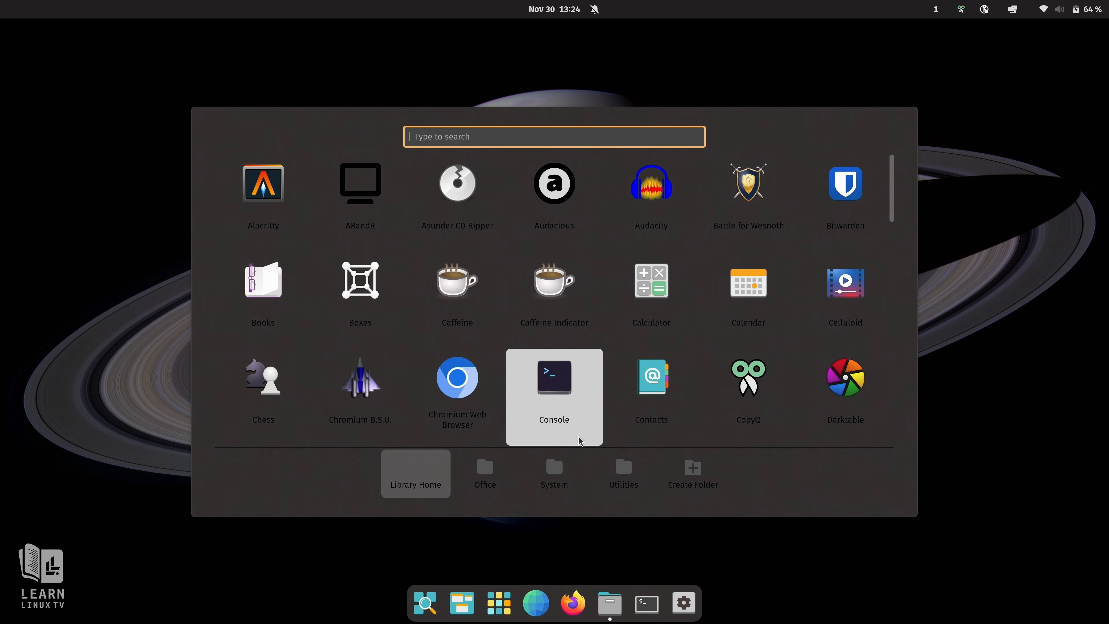
pyautogui.scroll(-5, 579, 436)
pyautogui.scroll(-10, 579, 435)
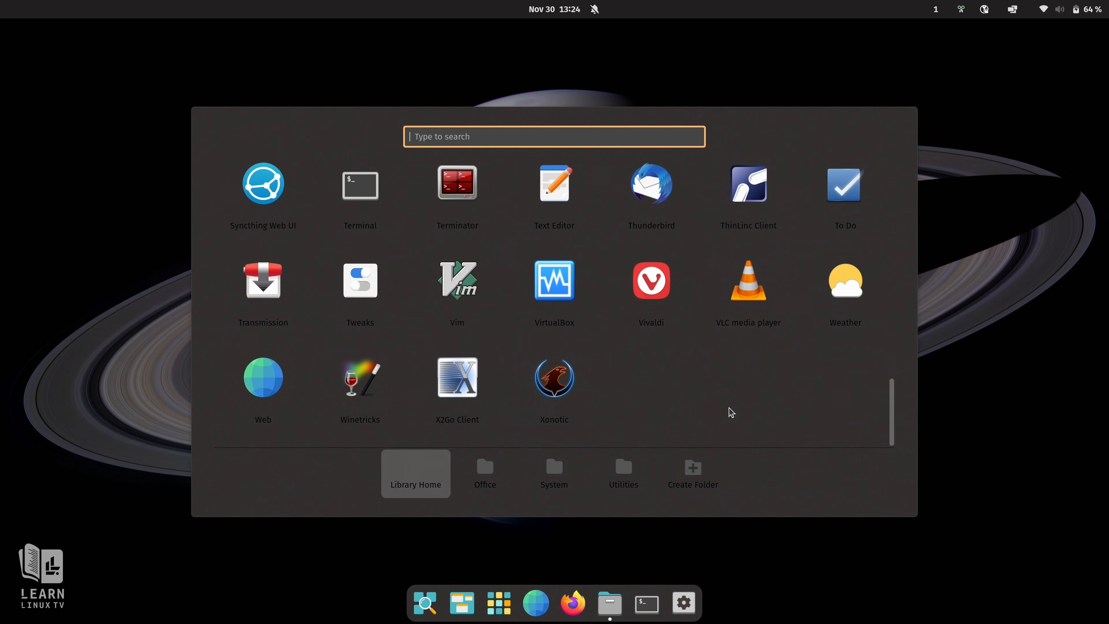
pyautogui.click(761, 194)
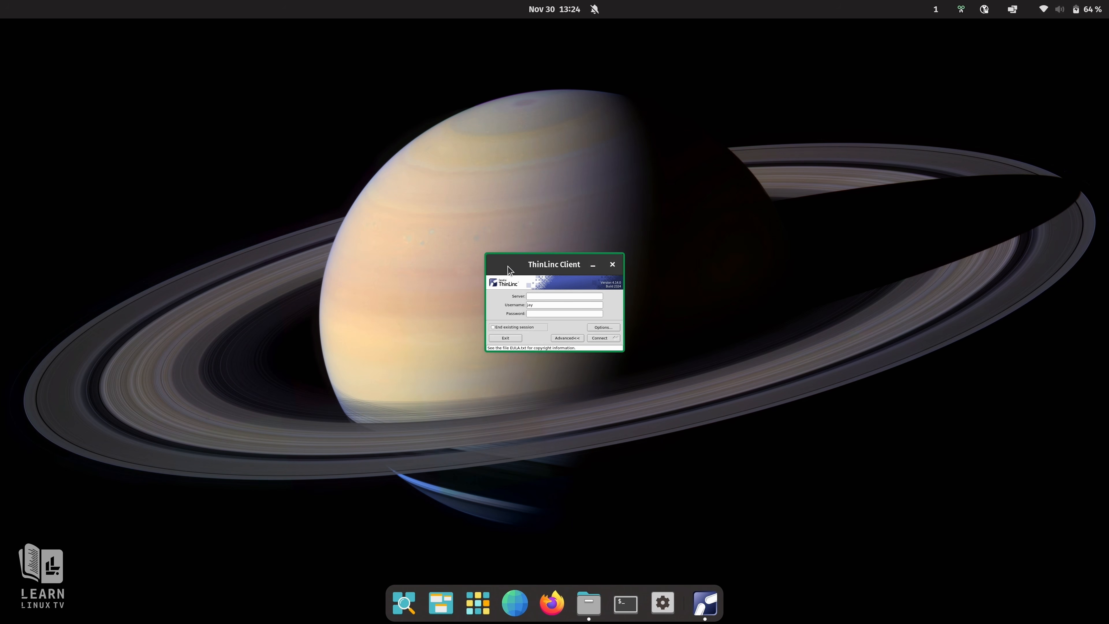
pyautogui.moveTo(563, 270); pyautogui.dragTo(474, 150)
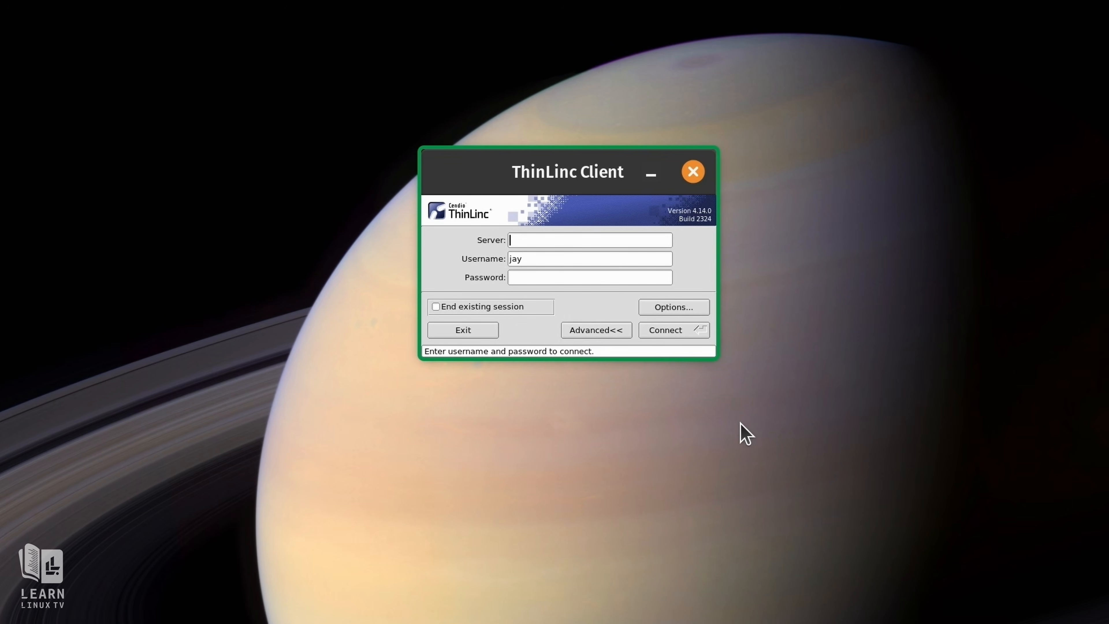
pyautogui.click(694, 174)
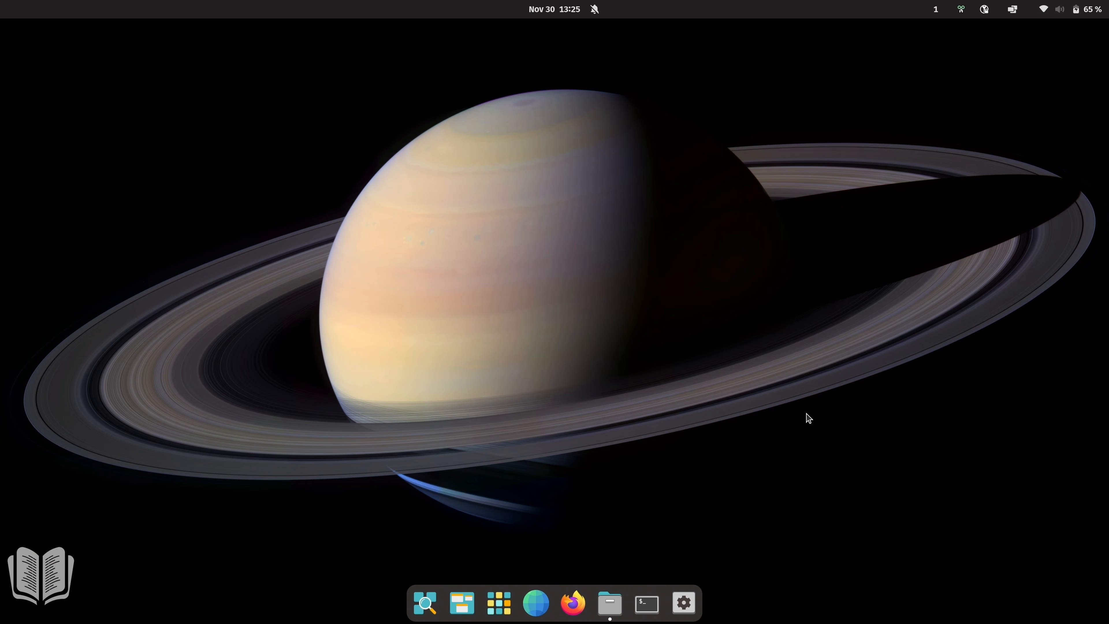
# Extract tl-4.14.0-2324-client-linux-dynamic-x86_64.tar.gz in the downloads folder and open the extracted folder
pyautogui.click(611, 603)
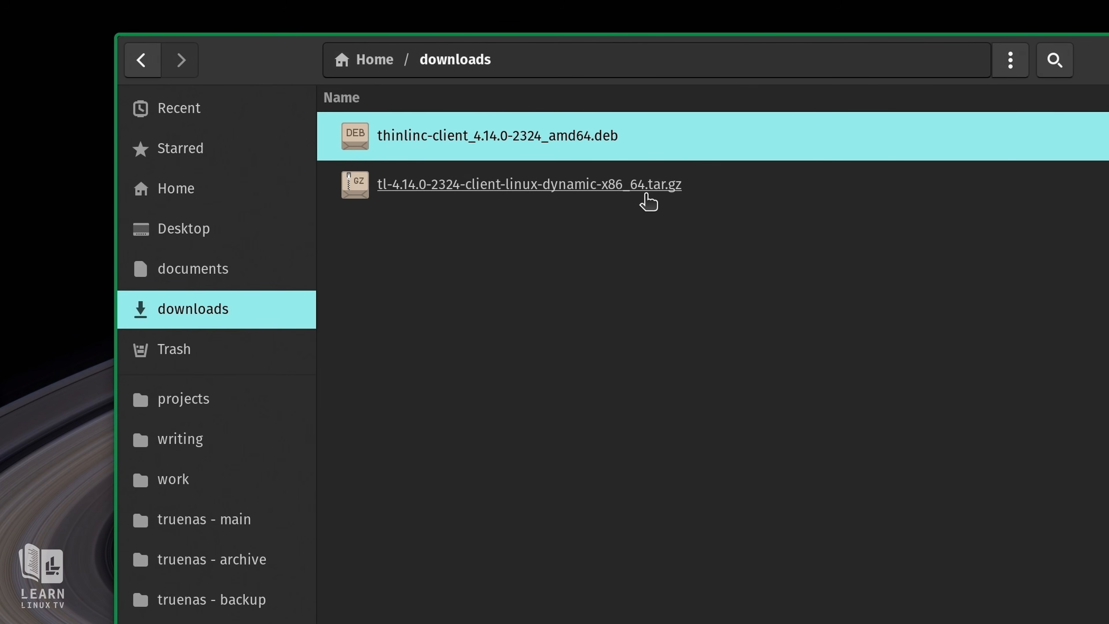
pyautogui.rightClick(647, 195)
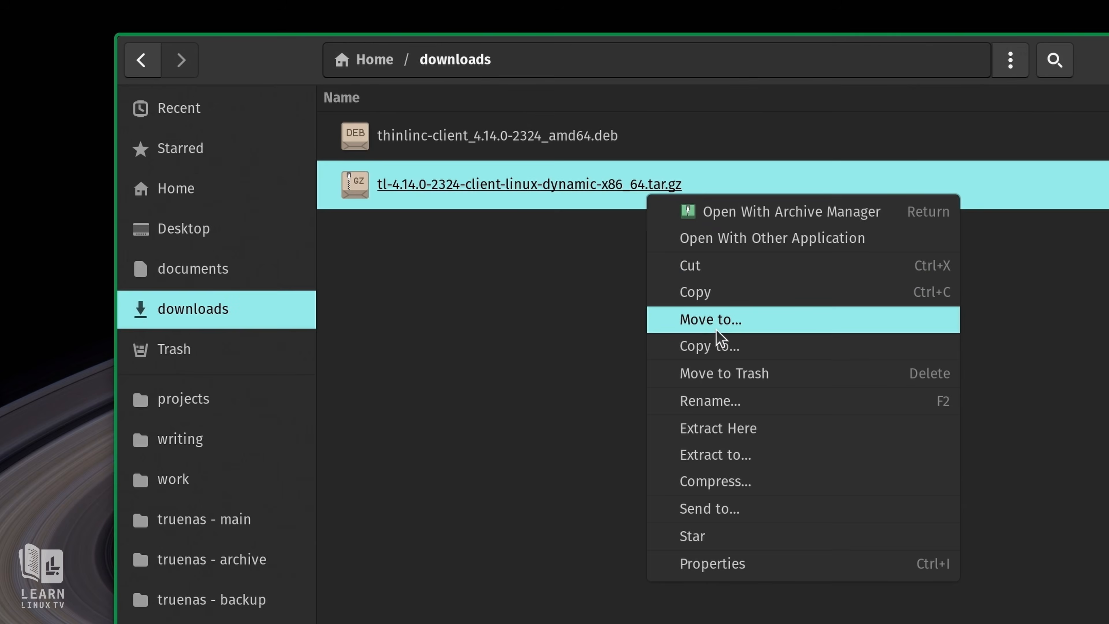
pyautogui.click(764, 438)
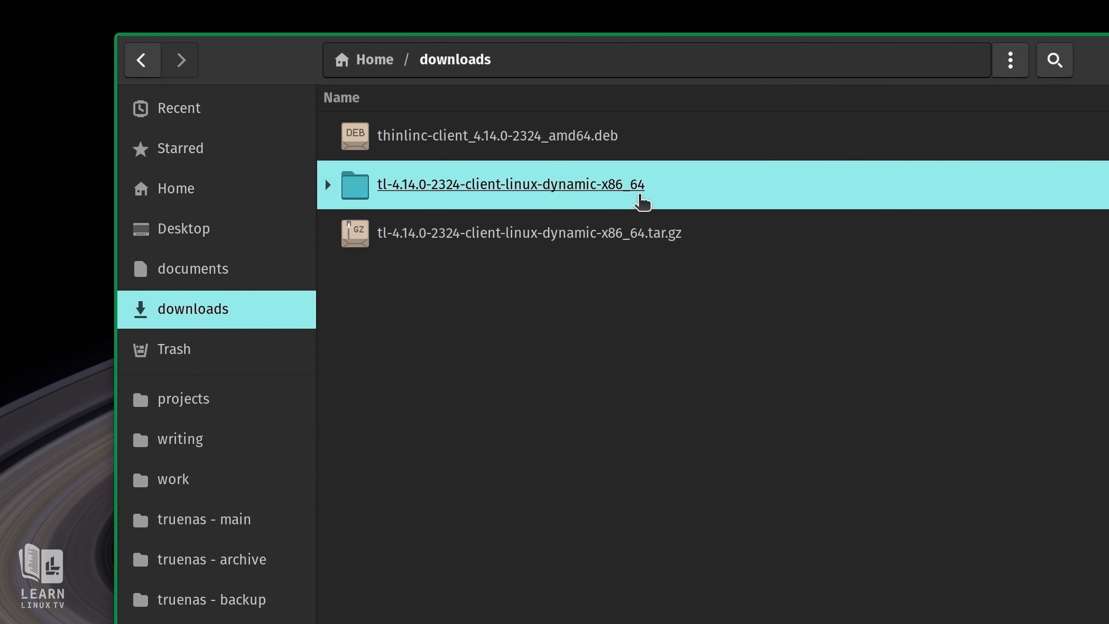
pyautogui.click(642, 197)
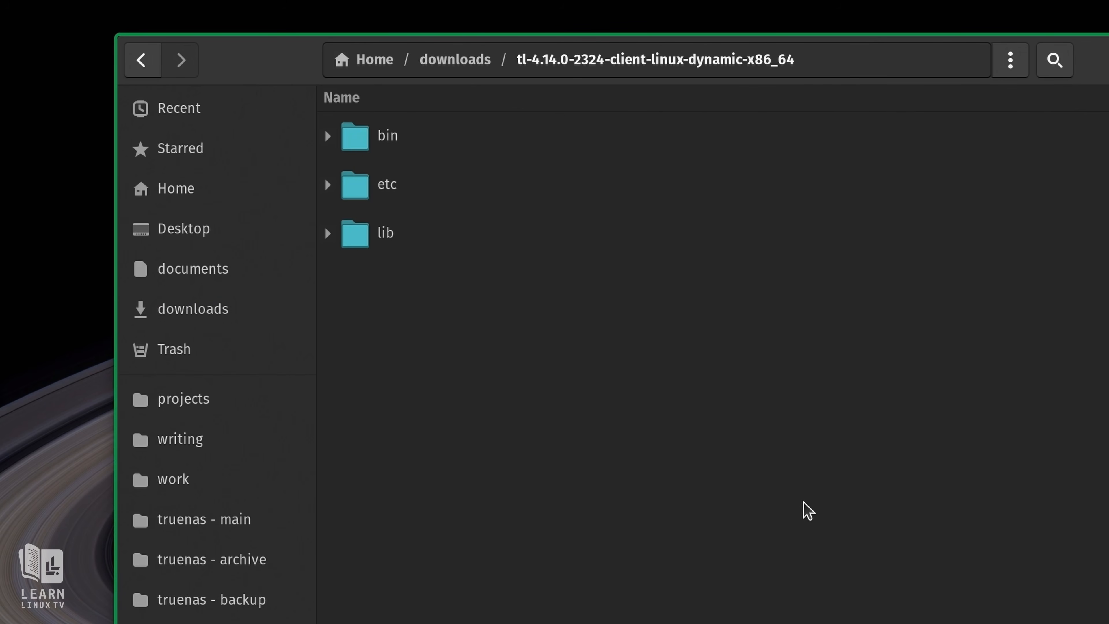
# Change to the /opt/thinlinc directory in a terminal with enlarged text beside the file manager and clear the screen
pyautogui.click(647, 604)
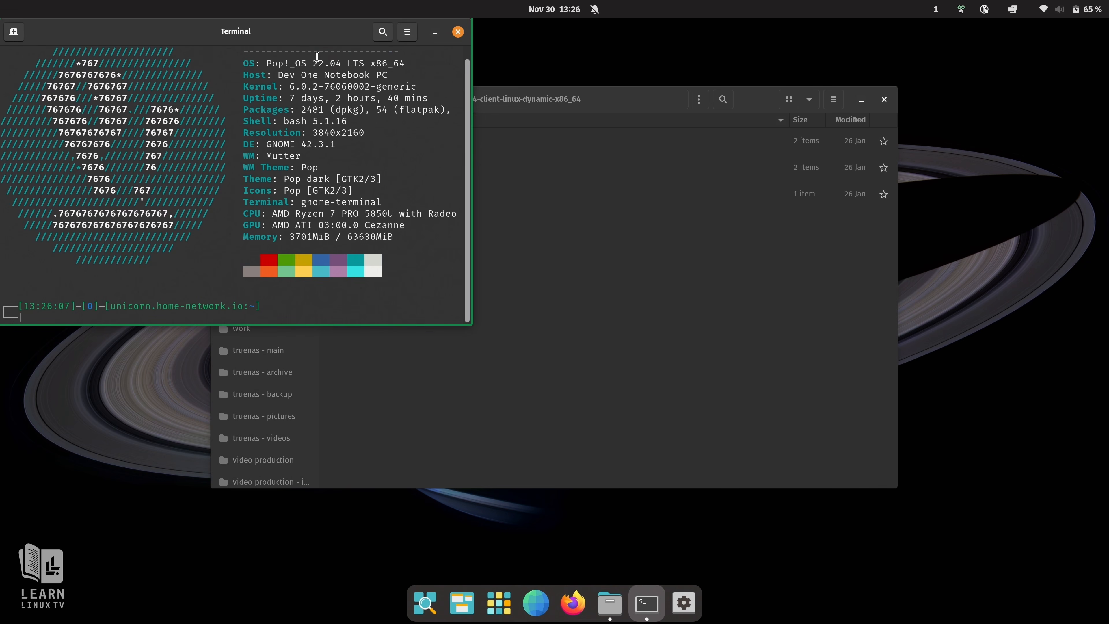
pyautogui.moveTo(314, 39); pyautogui.dragTo(830, 241)
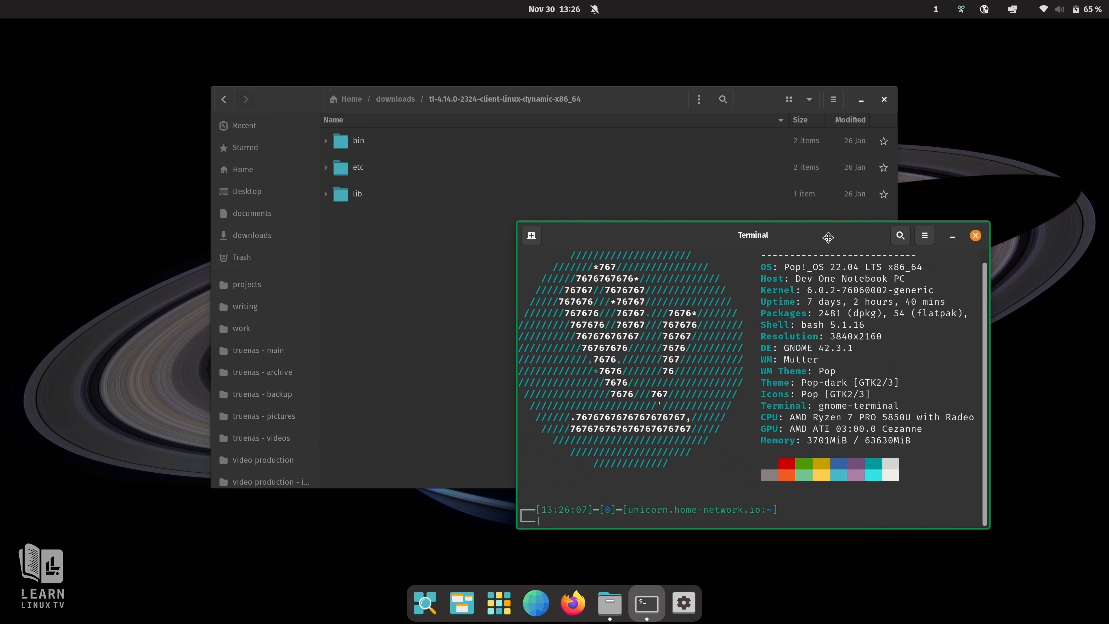
pyautogui.hotkey('ctrl', 'l')
pyautogui.hotkey('ctrl', '+')
pyautogui.hotkey('ctrl', '+')
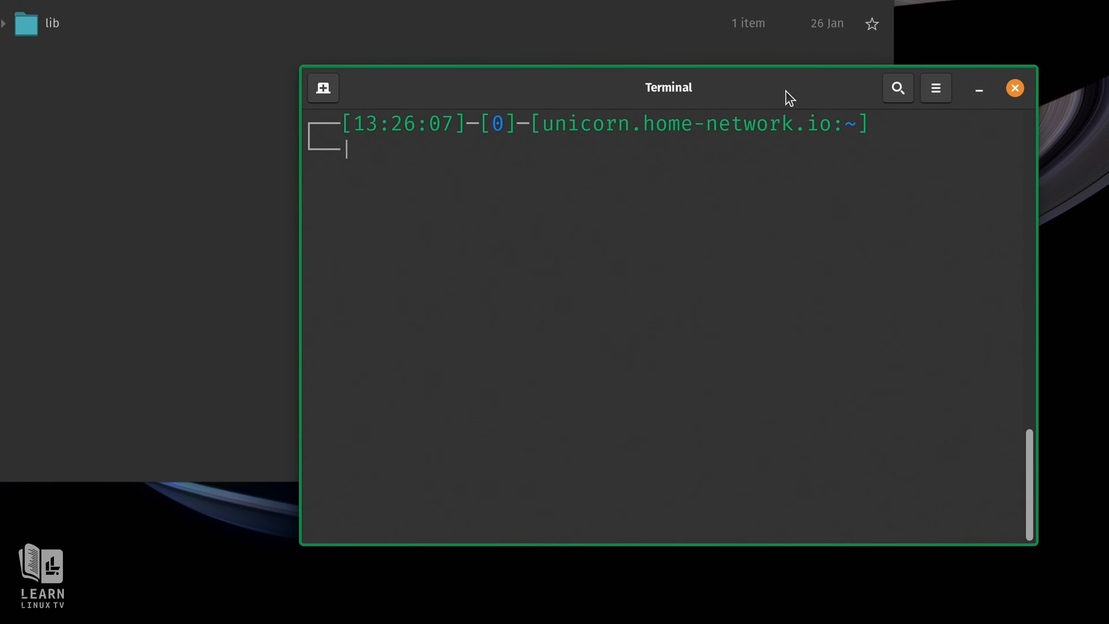
pyautogui.write('c')
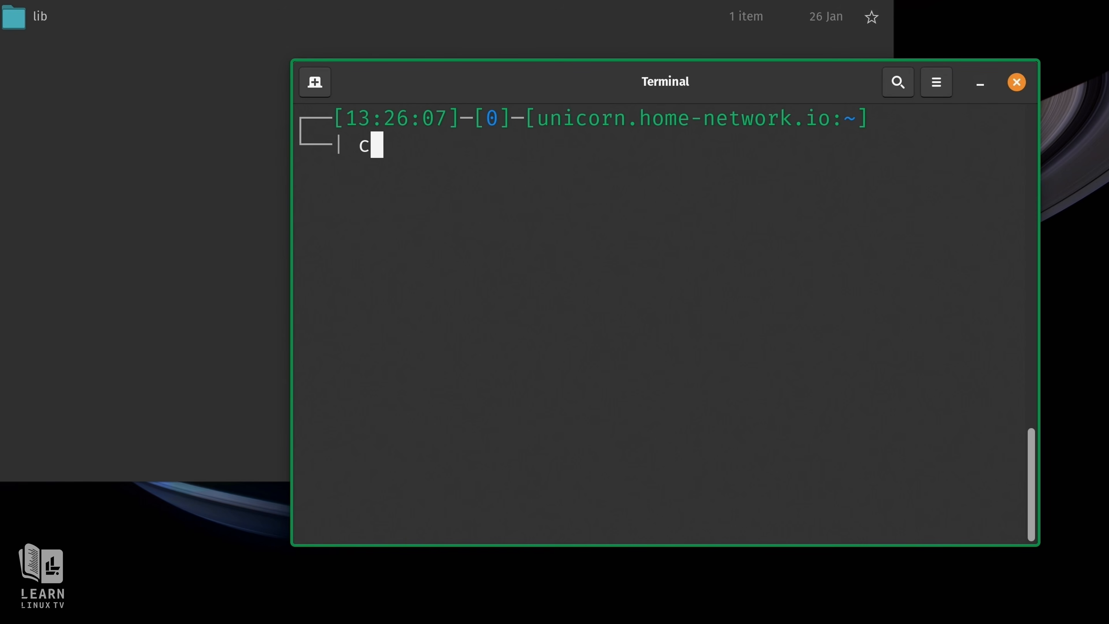
pyautogui.write('d /opt/')
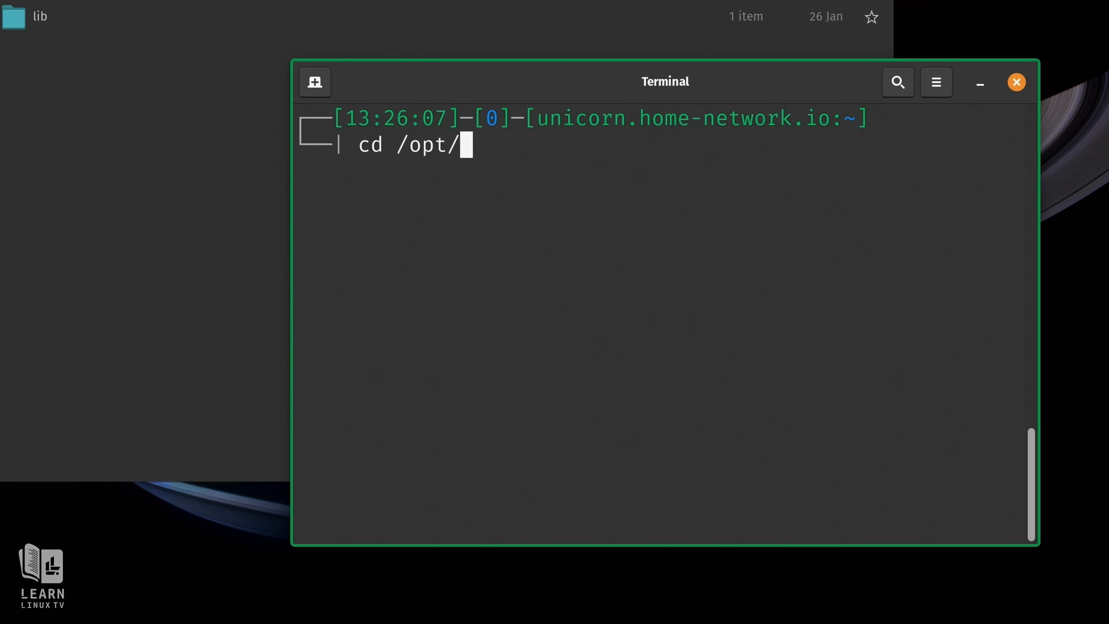
pyautogui.write('thinlinc')
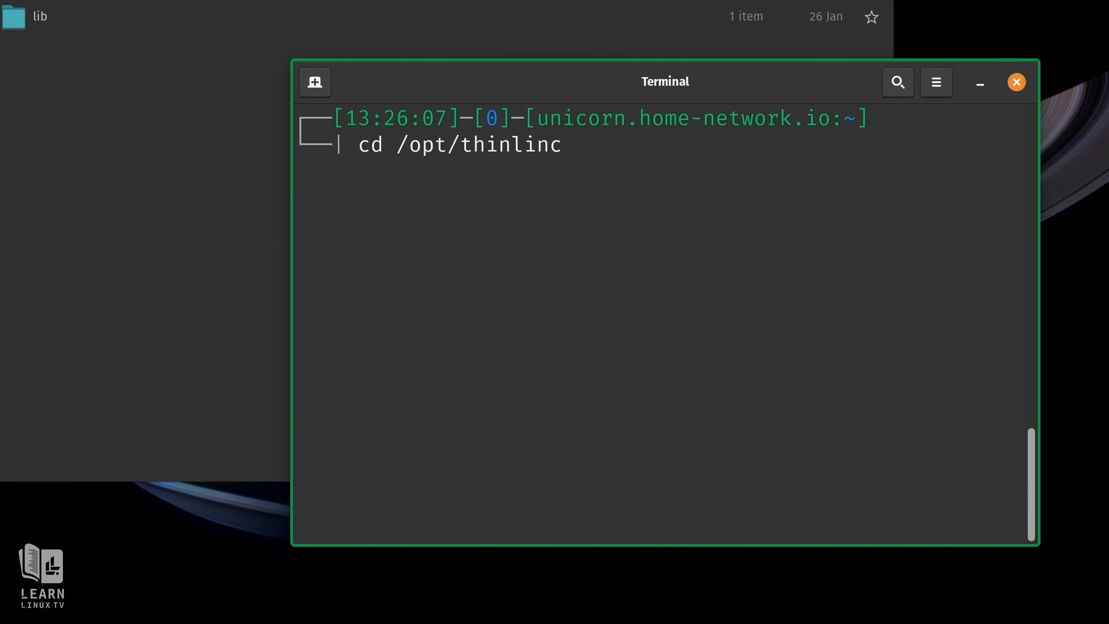
pyautogui.press('Return')
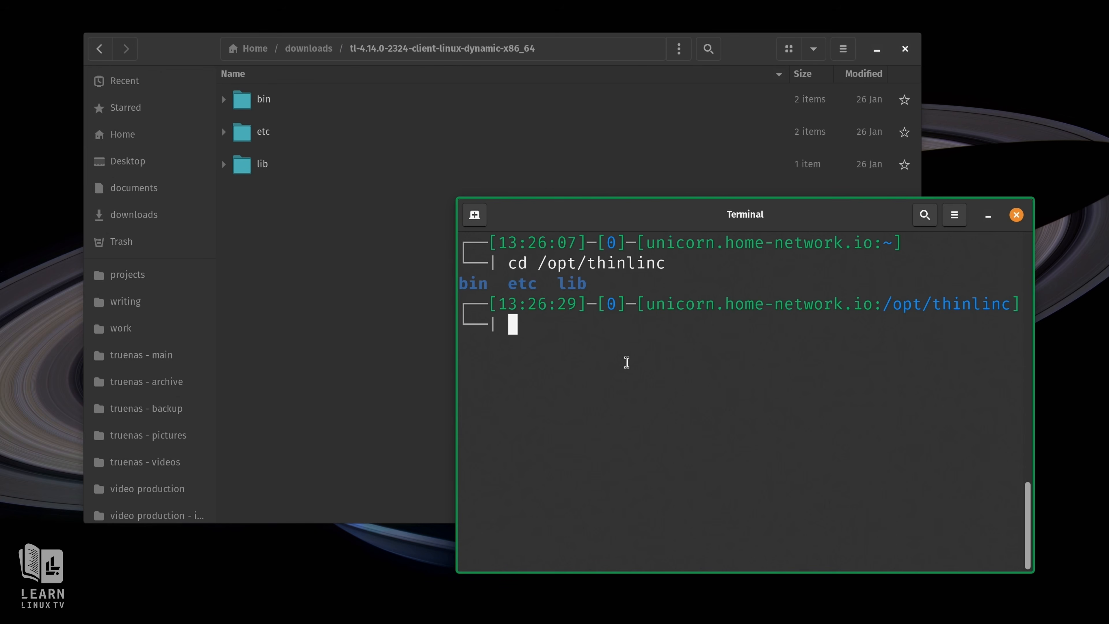
pyautogui.hotkey('ctrl', 'l')
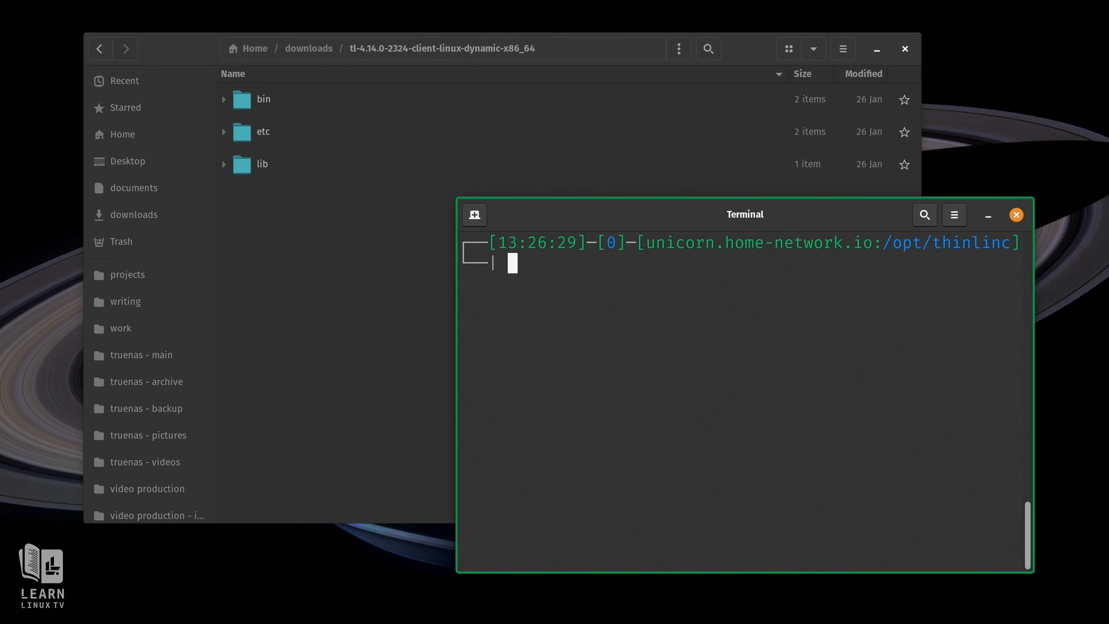
pyautogui.write('sudo mkdir')
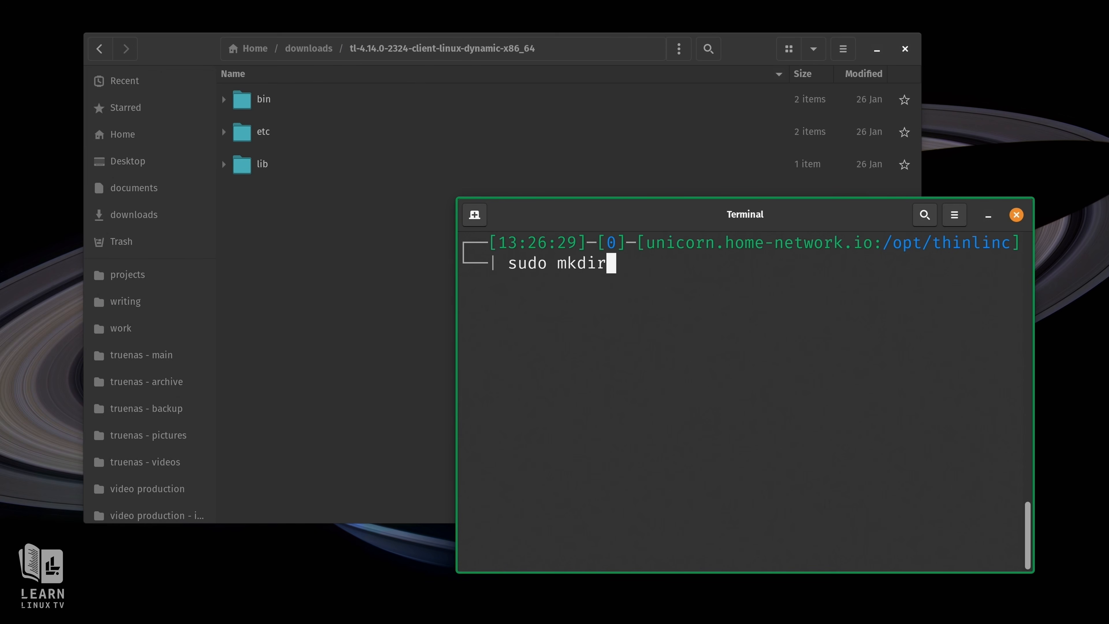
pyautogui.write(' /opt/thinlinc')
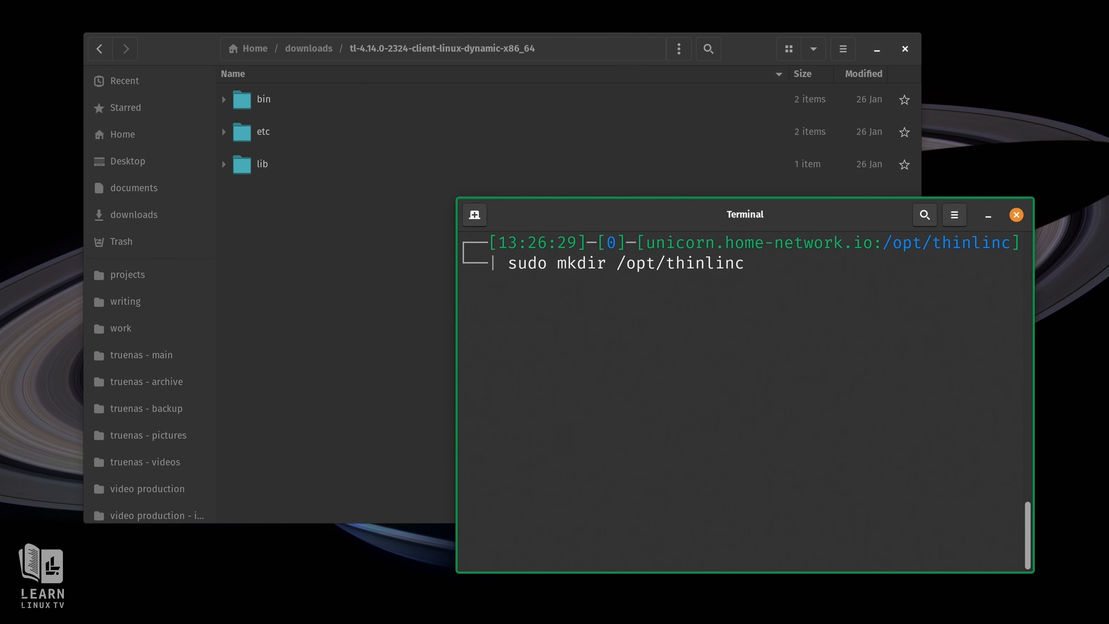
pyautogui.press('BackSpace')
pyautogui.press('BackSpace')
pyautogui.press('BackSpace')
pyautogui.press('BackSpace')
pyautogui.press('BackSpace')
pyautogui.press('BackSpace')
pyautogui.press('BackSpace')
pyautogui.press('BackSpace')
pyautogui.press('BackSpace')
pyautogui.press('BackSpace')
pyautogui.press('BackSpace')
pyautogui.press('BackSpace')
pyautogui.press('BackSpace')
pyautogui.press('BackSpace')
pyautogui.press('BackSpace')
pyautogui.press('BackSpace')
pyautogui.press('BackSpace')
pyautogui.press('BackSpace')
pyautogui.press('BackSpace')
pyautogui.press('BackSpace')
pyautogui.press('BackSpace')
pyautogui.press('BackSpace')
pyautogui.press('BackSpace')
pyautogui.press('BackSpace')
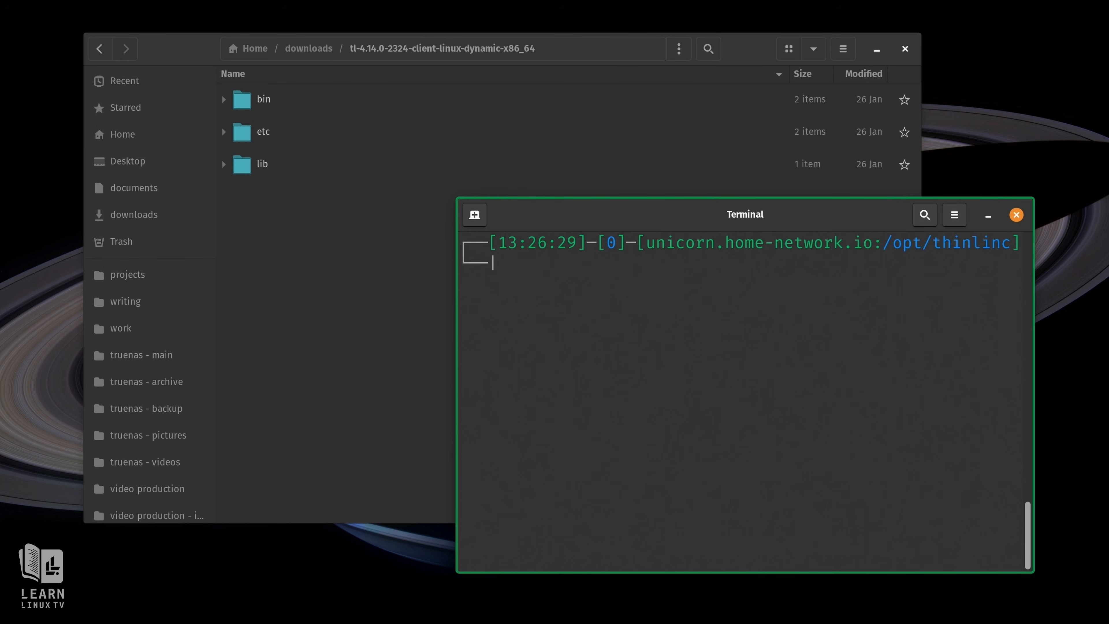
# Compose, without running, the command mv ~/downloads/tl-4.14.0-2324-client-linux-dynamic-x86_64/* /opt/thinlinc in the terminal
pyautogui.write('mv ~/down')
pyautogui.press('Tab')
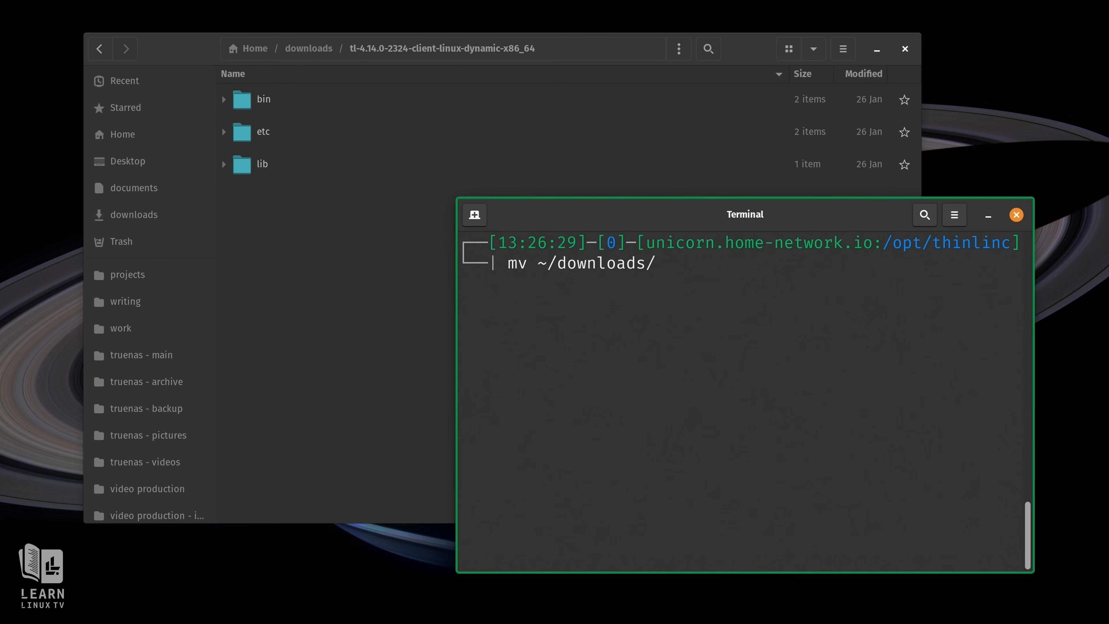
pyautogui.write('tl')
pyautogui.press('Tab')
pyautogui.write('/')
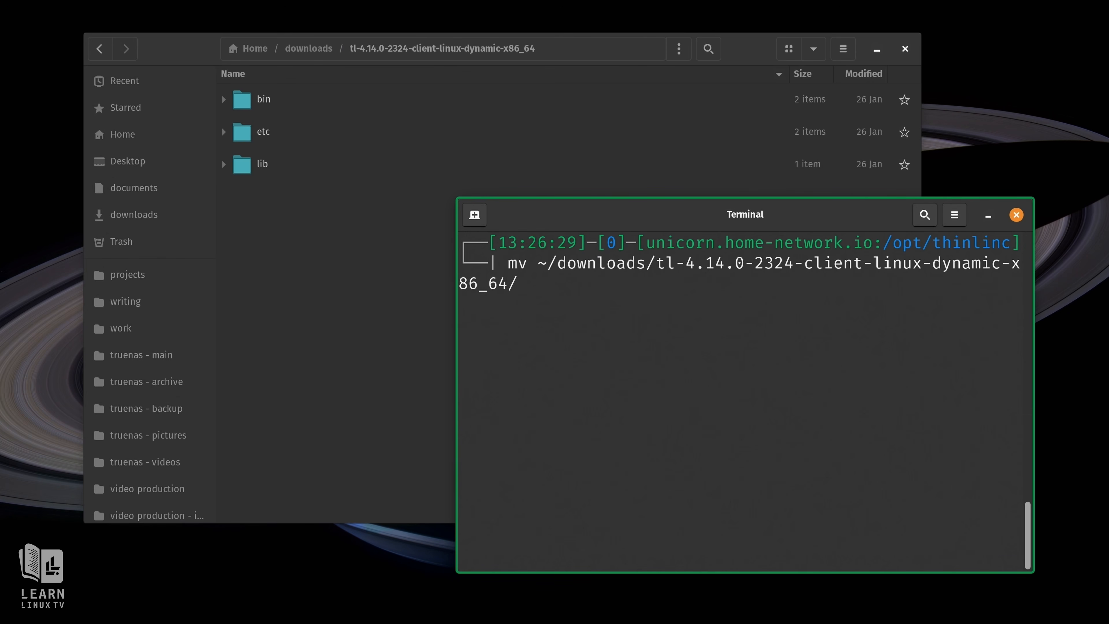
pyautogui.press('Tab')
pyautogui.press('Tab')
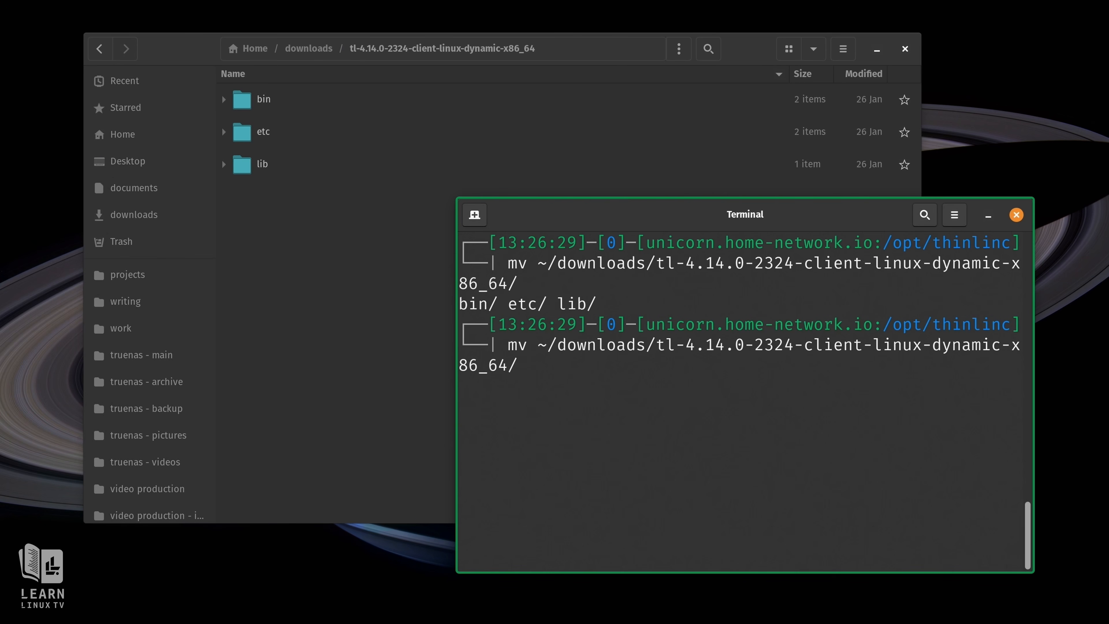
pyautogui.write('* /opt/thinlinc')
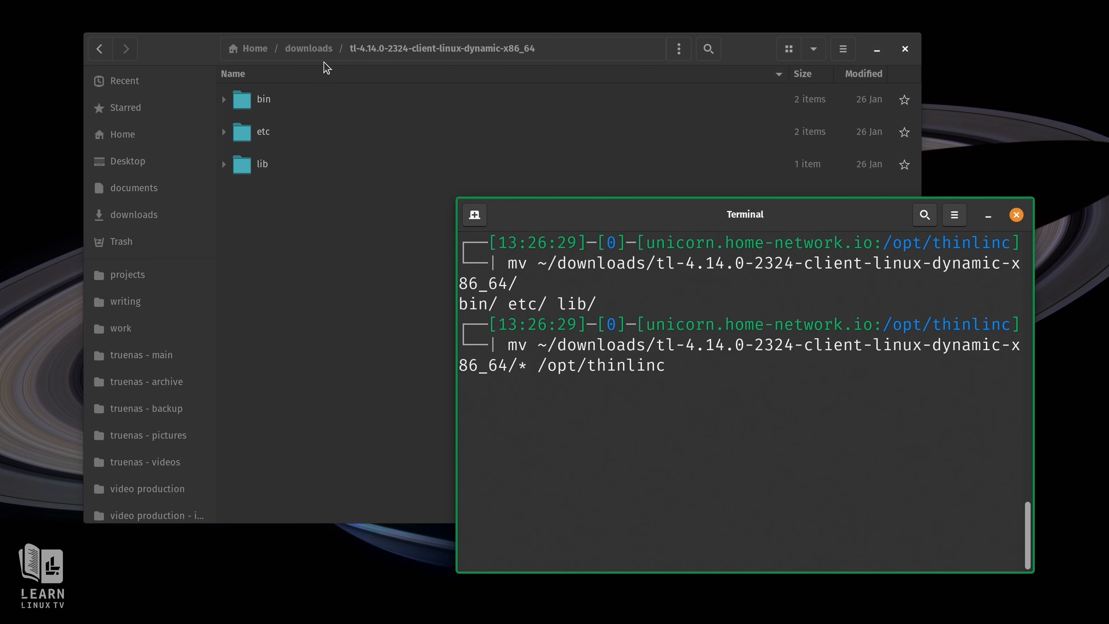
# Return the file manager to the downloads folder and open the application library
pyautogui.click(311, 50)
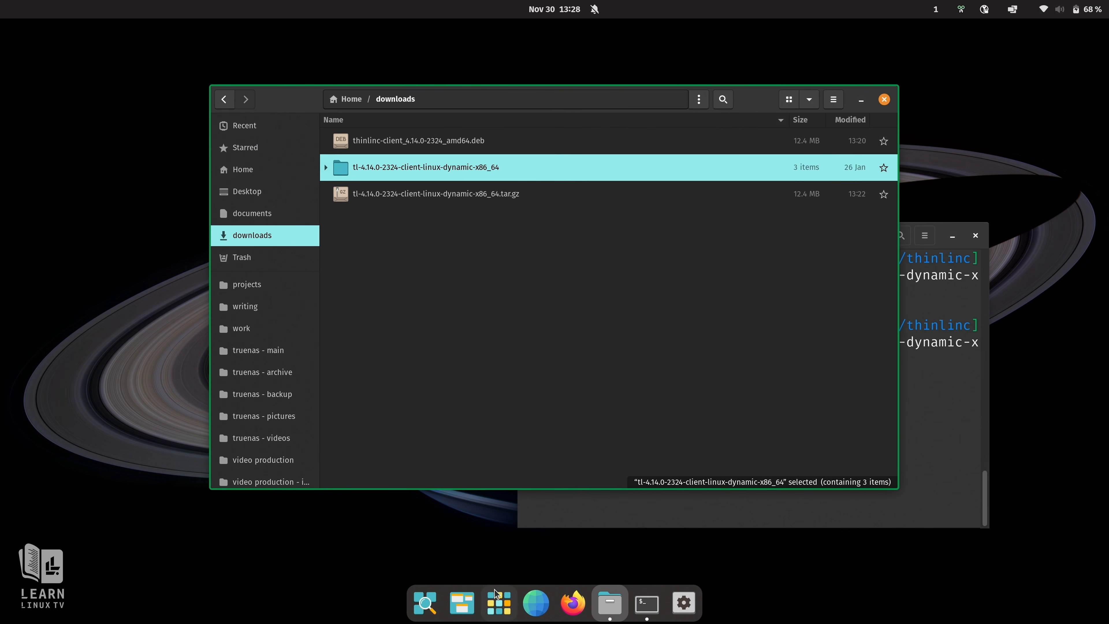
pyautogui.click(499, 602)
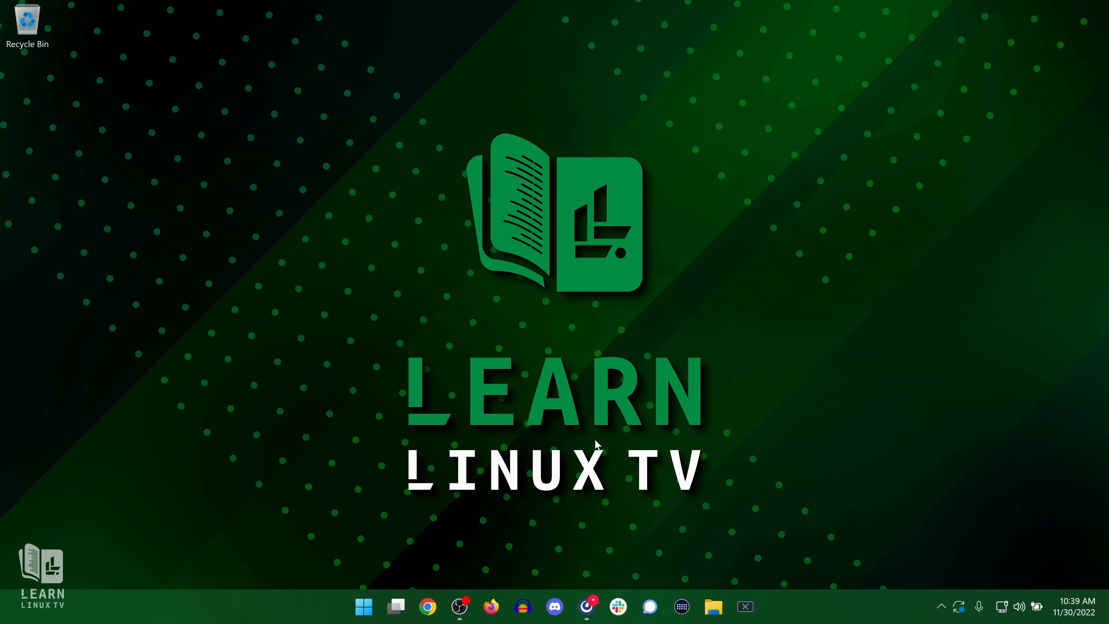
# Open Firefox on the Windows desktop and go to cendio.com/thinlinc/download
pyautogui.click(491, 607)
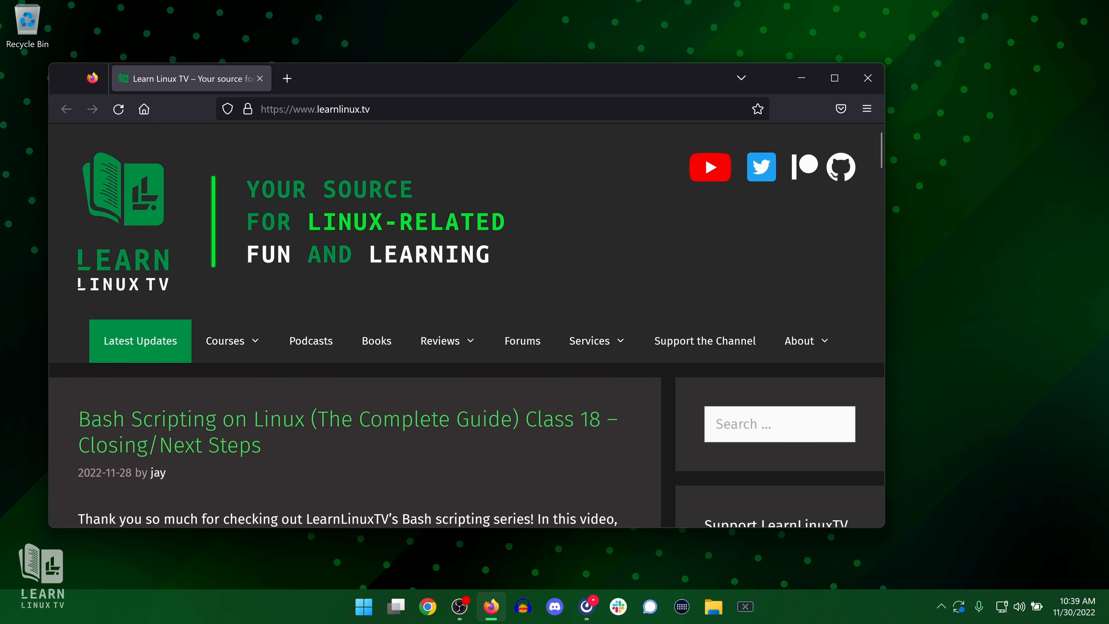
pyautogui.hotkey('ctrl', 'l')
pyautogui.write('cendio.com')
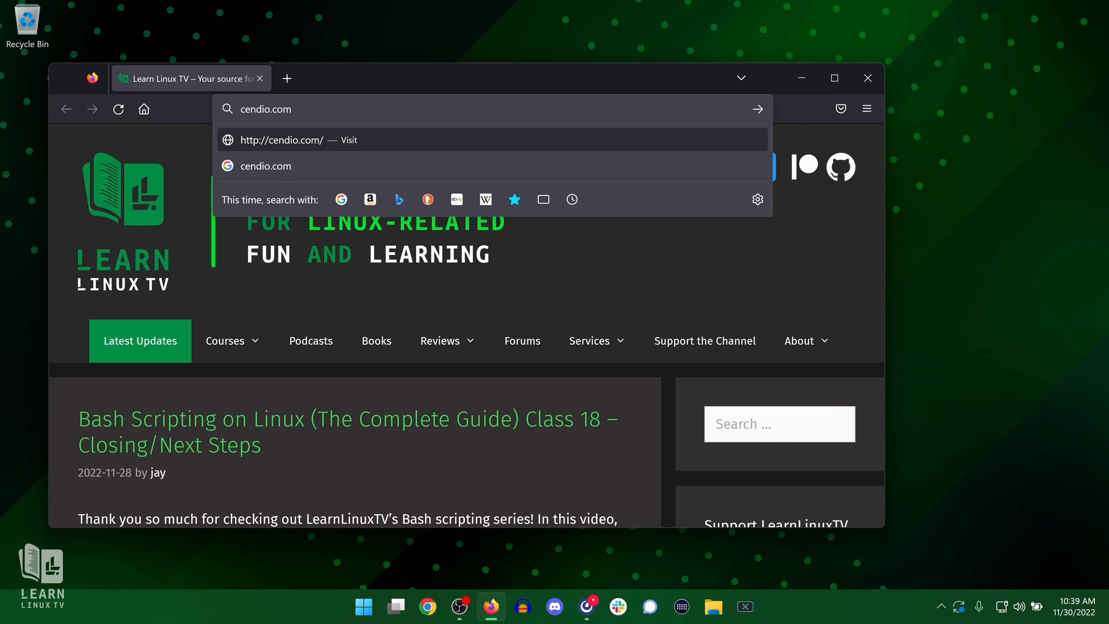
pyautogui.write('/thi')
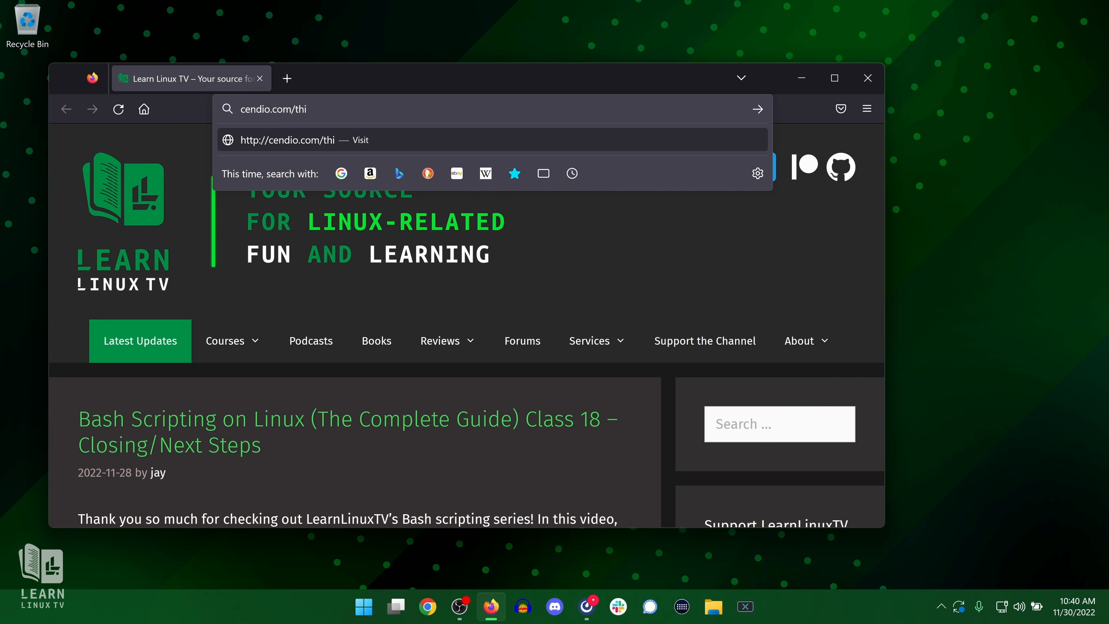
pyautogui.write('nlinc/download')
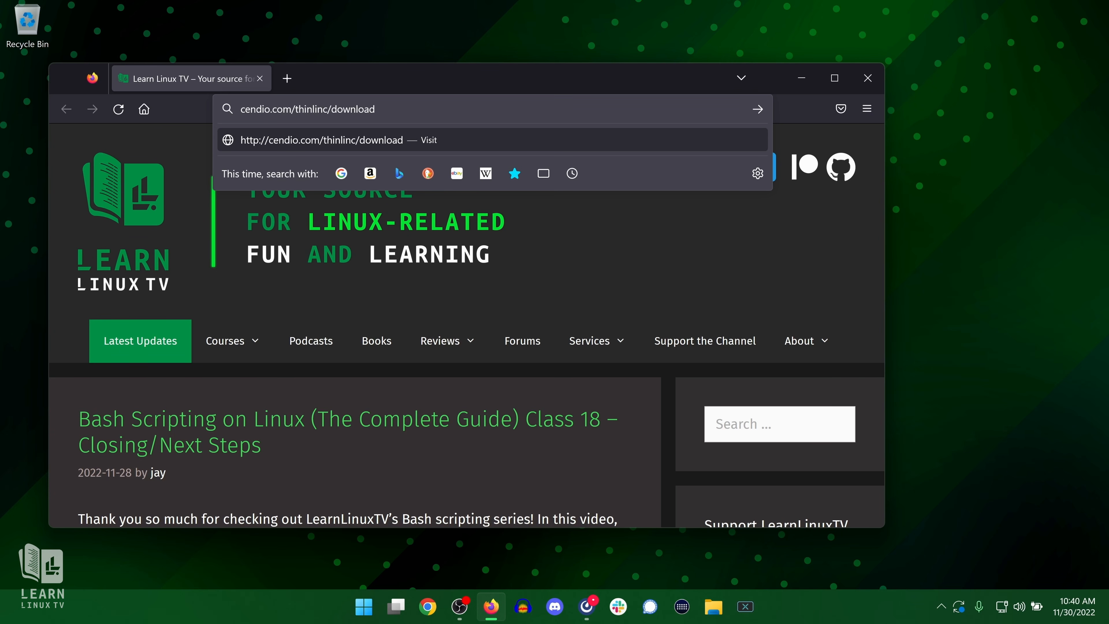
pyautogui.press('Return')
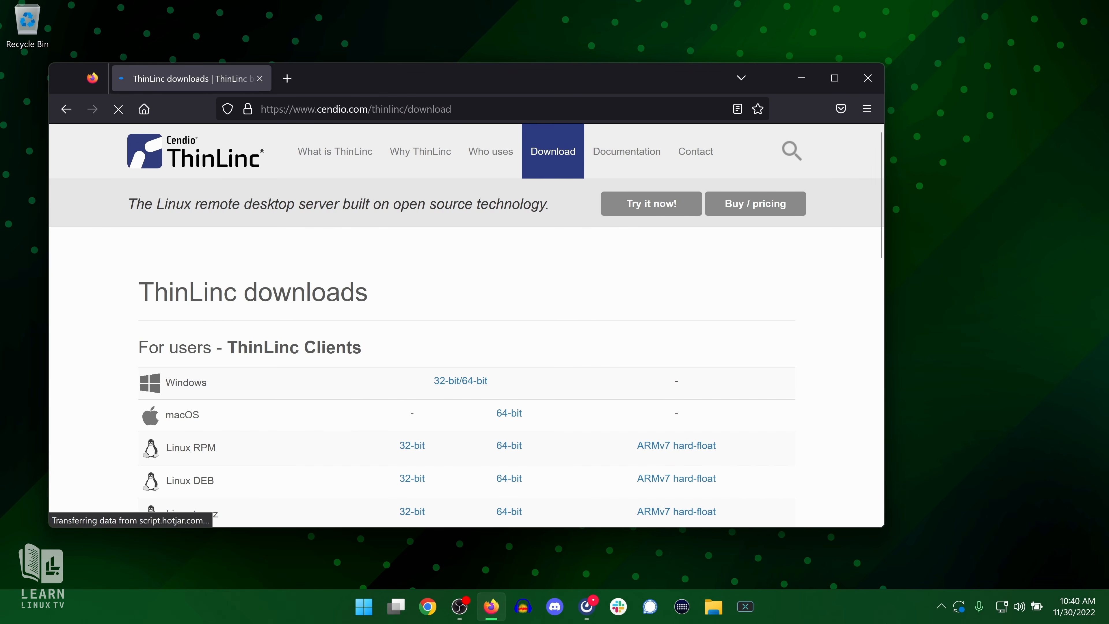
# Download the Windows 32-bit/64-bit ThinLinc client and open tl-4.14.0-client-windows.exe
pyautogui.scroll(-3, 637, 453)
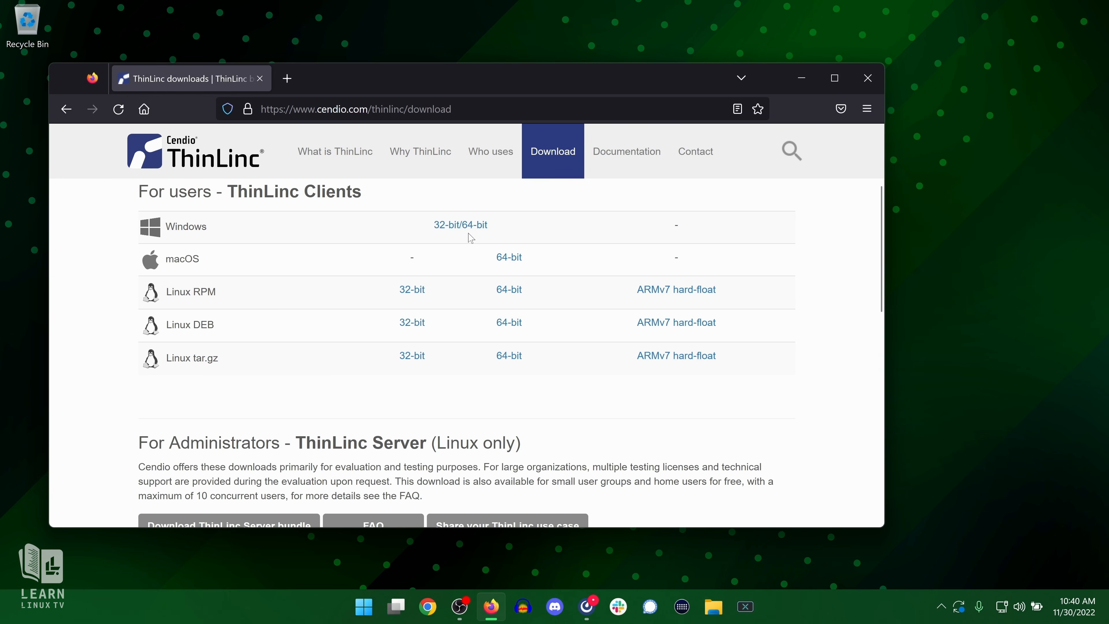
pyautogui.click(462, 227)
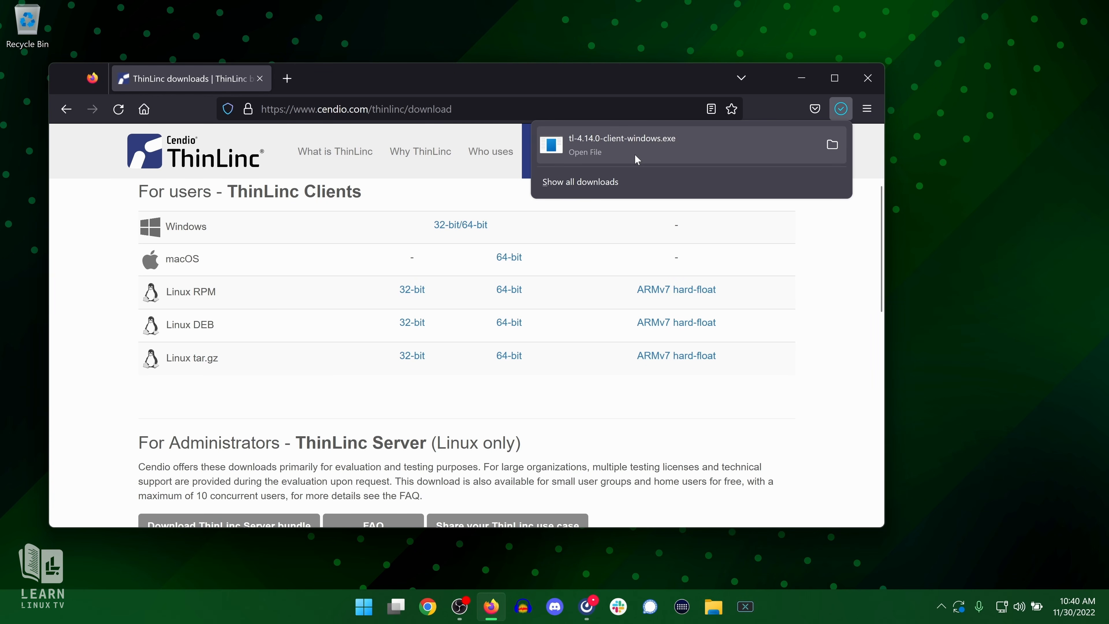
pyautogui.click(662, 156)
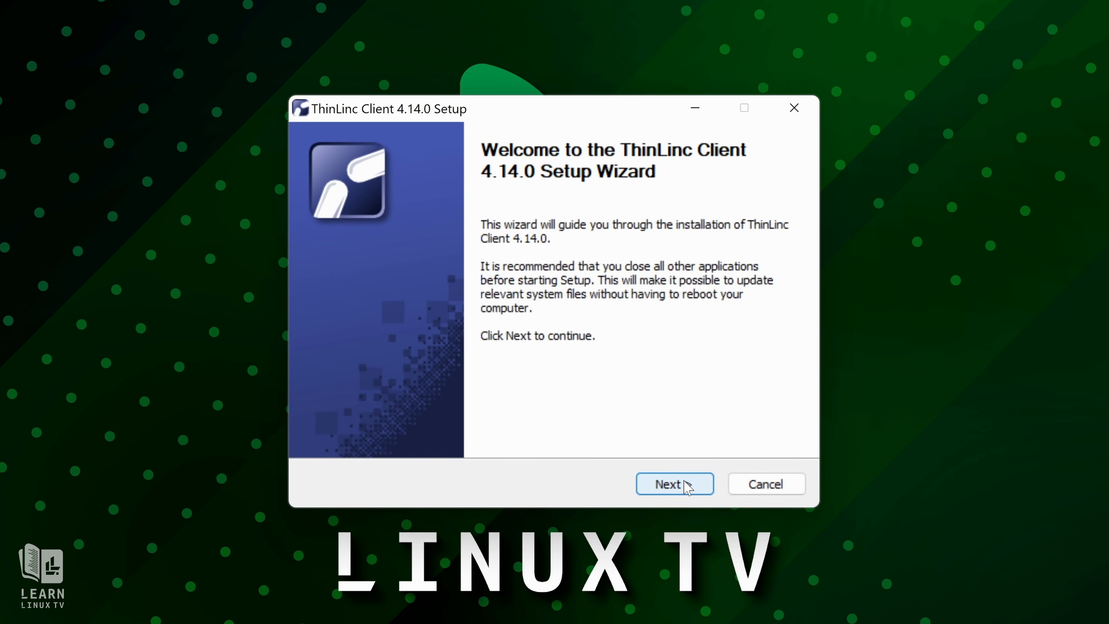
# Install ThinLinc Client 4.14.0 in C:\Program Files\ThinLinc Client, accepting the license terms, and finish with Run ThinLinc Client enabled
pyautogui.click(643, 418)
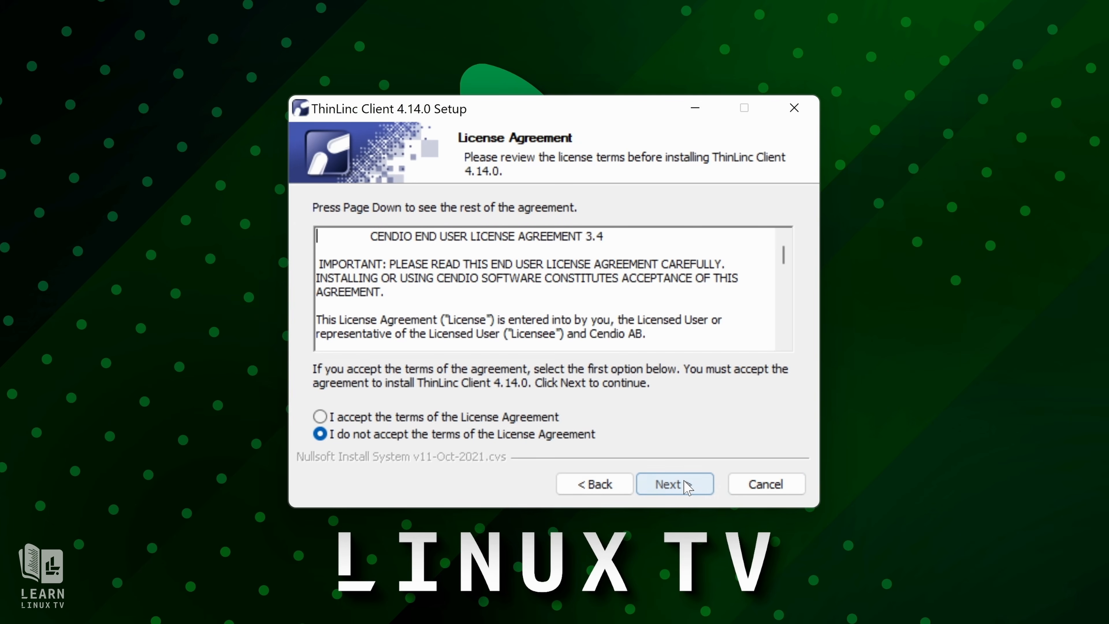
pyautogui.click(495, 419)
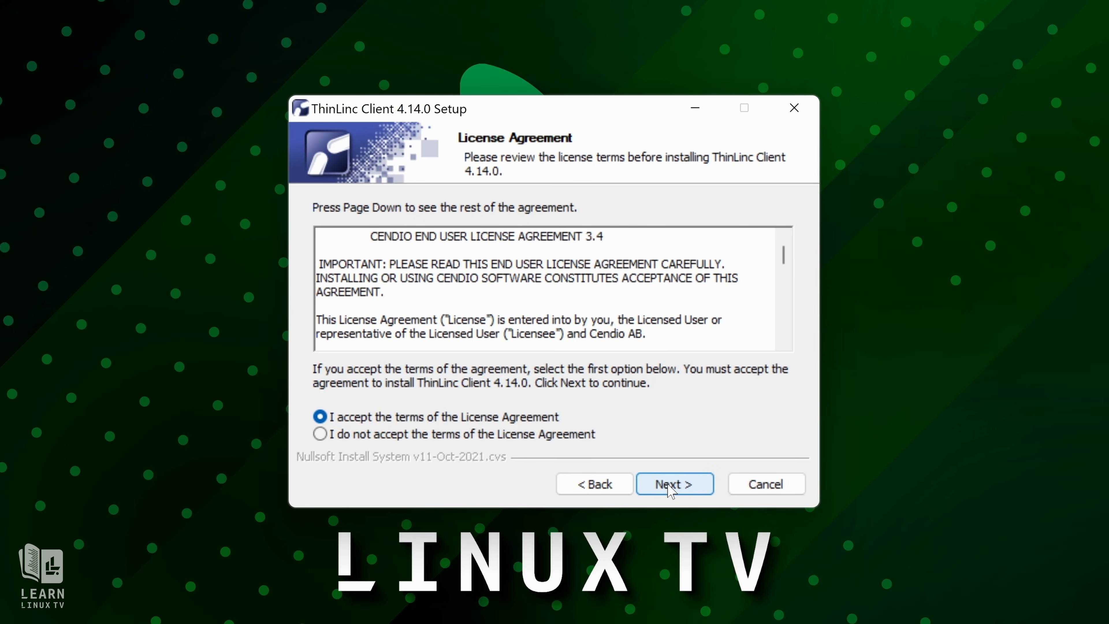
pyautogui.click(672, 485)
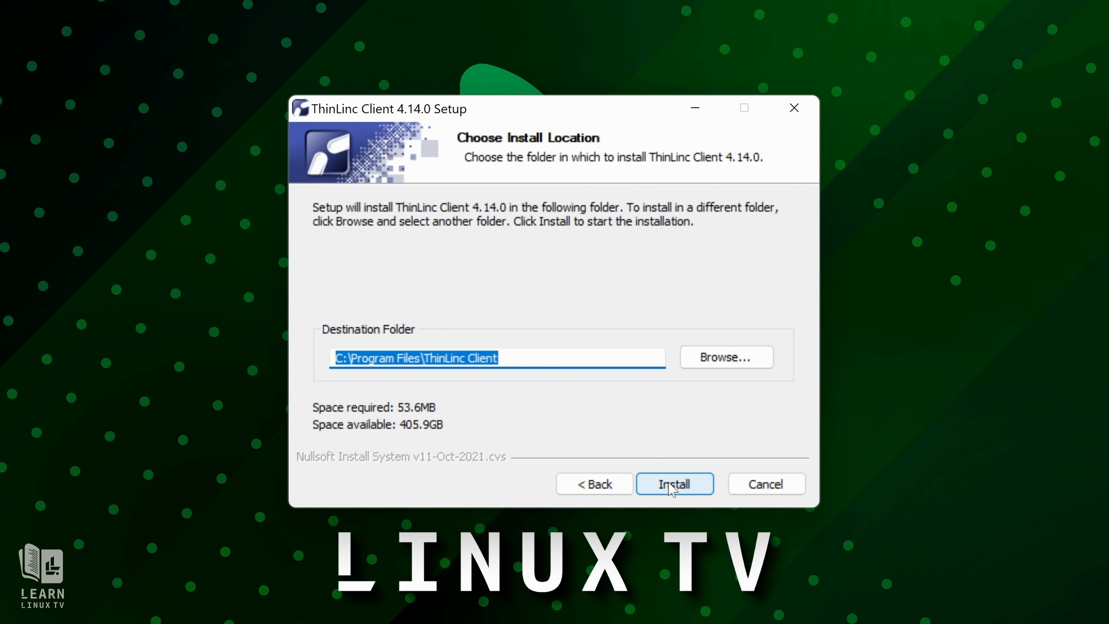
pyautogui.click(698, 489)
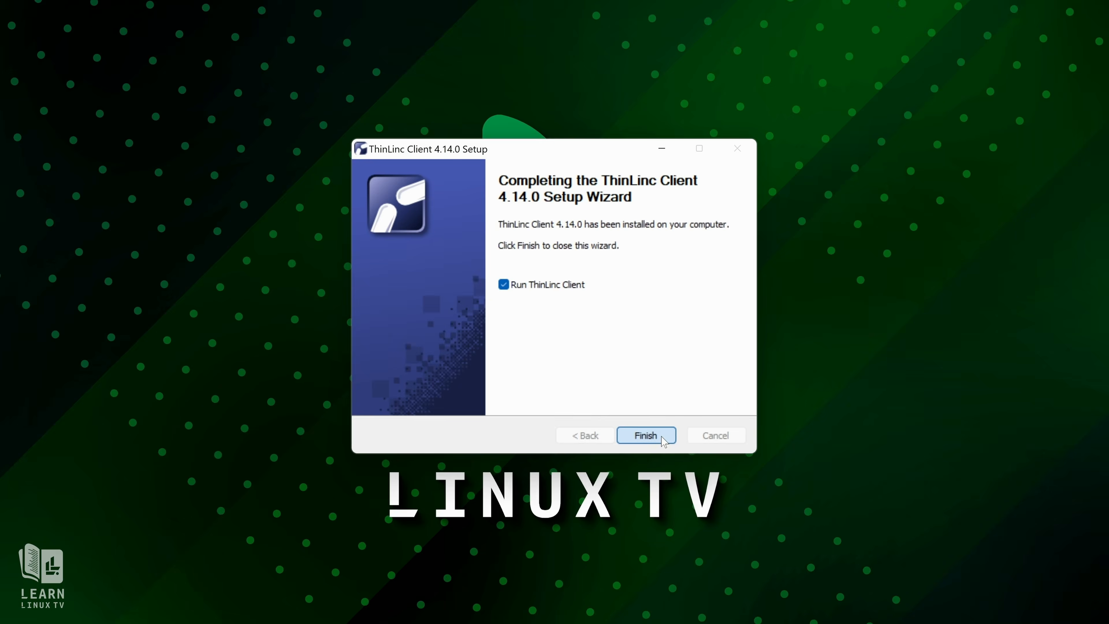
pyautogui.click(696, 489)
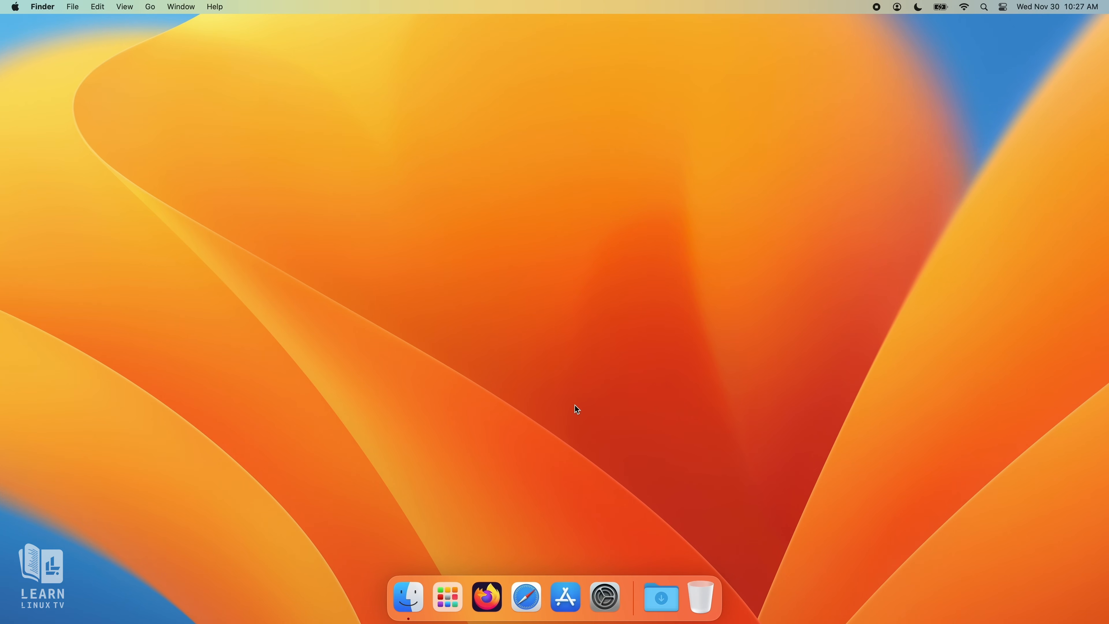
# Open Safari on the Mac in an enlarged window and go to cendio.com/thinlinc/download
pyautogui.click(527, 587)
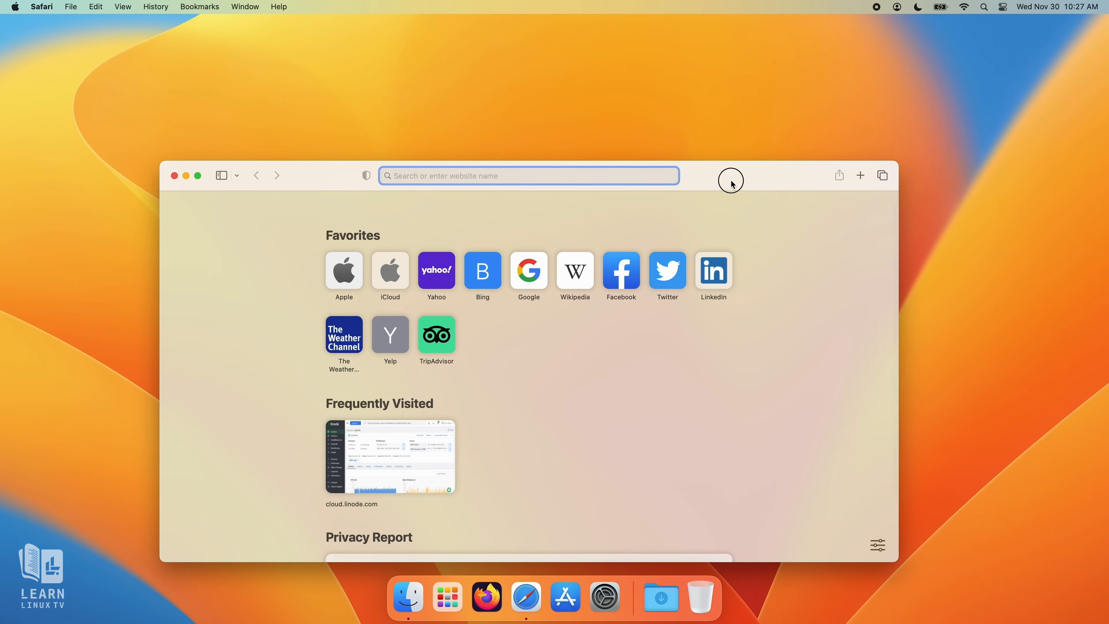
pyautogui.moveTo(728, 179); pyautogui.dragTo(728, 97)
pyautogui.doubleClick(729, 97)
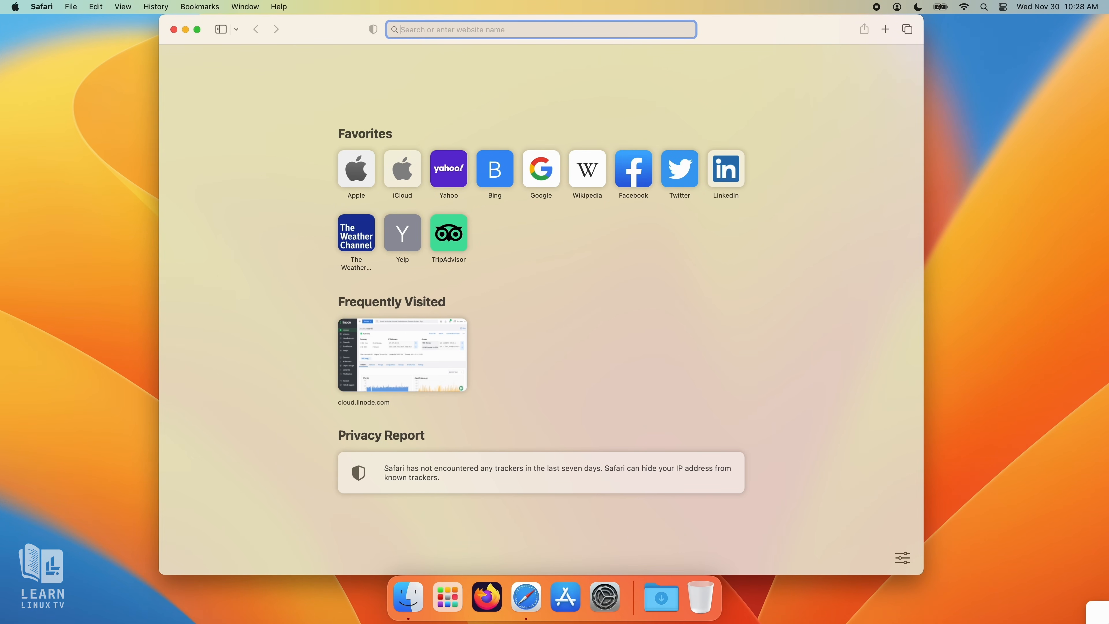
pyautogui.write('cendio.com/')
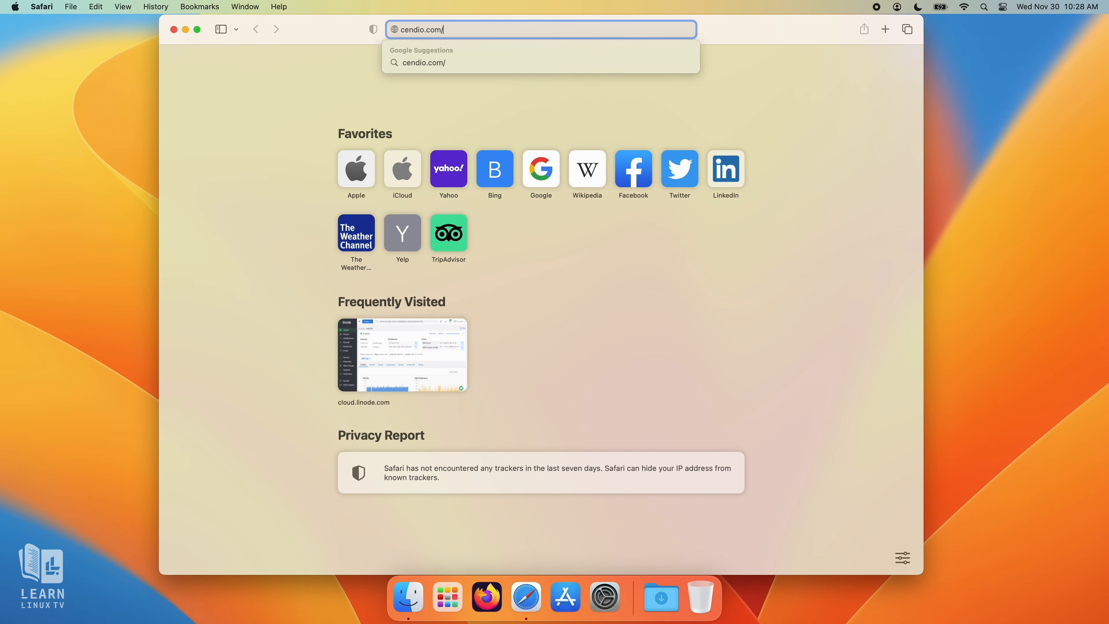
pyautogui.write('thinlinc/download')
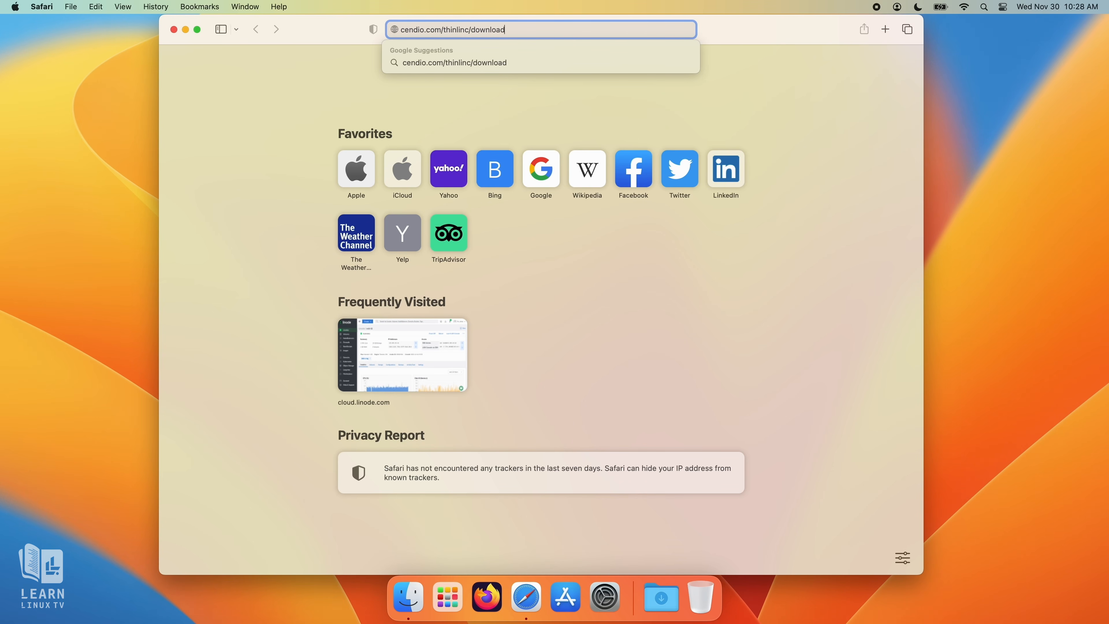
pyautogui.press('Return')
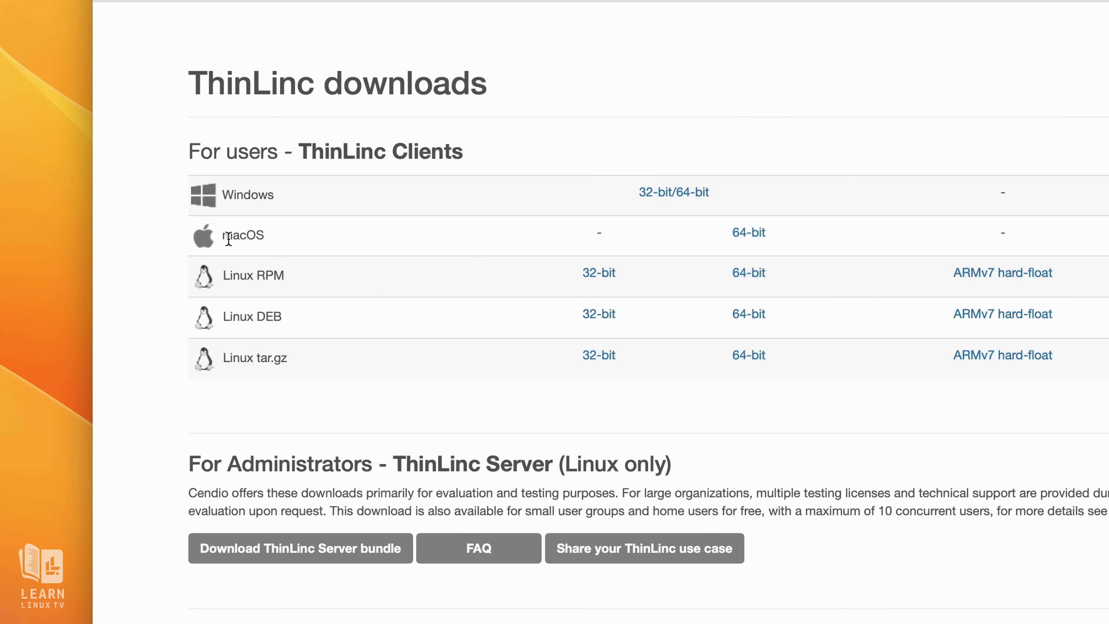
pyautogui.click(755, 244)
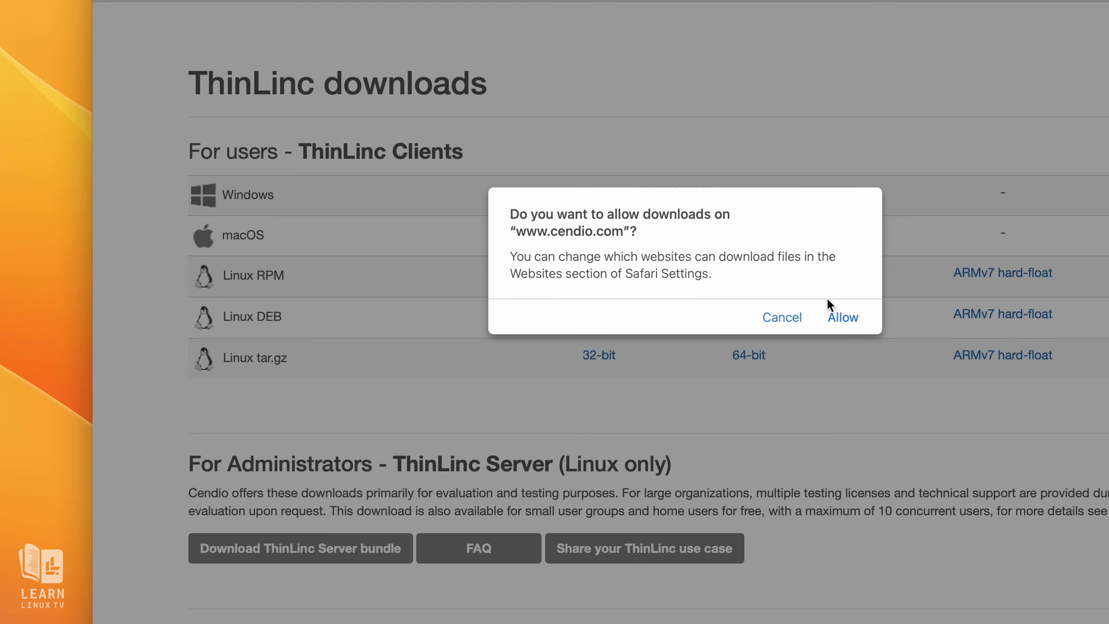
pyautogui.click(834, 316)
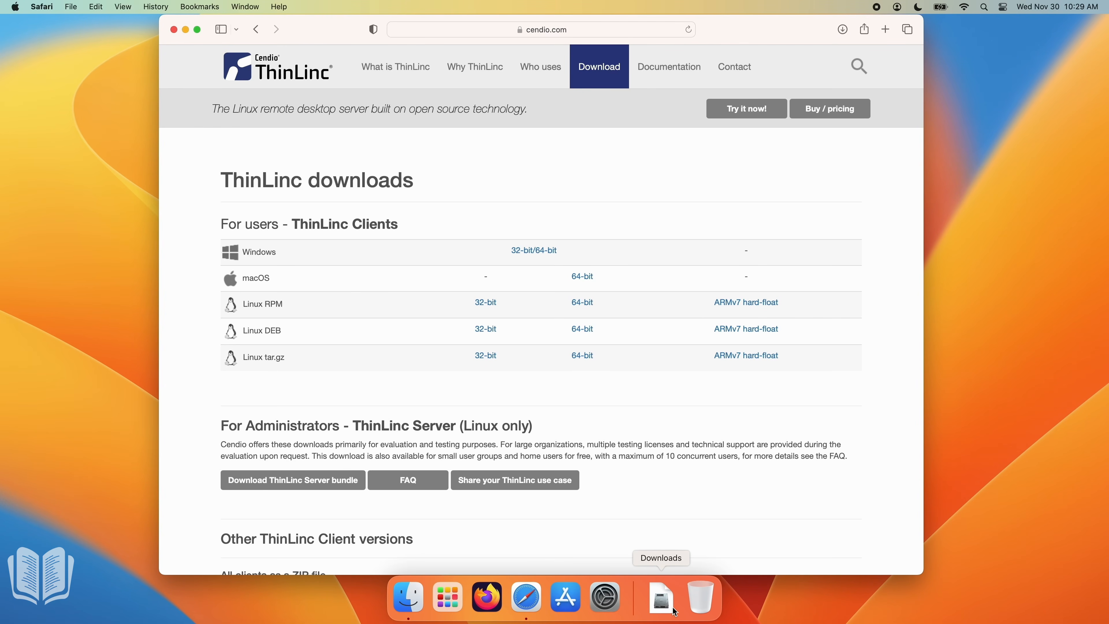
pyautogui.click(673, 609)
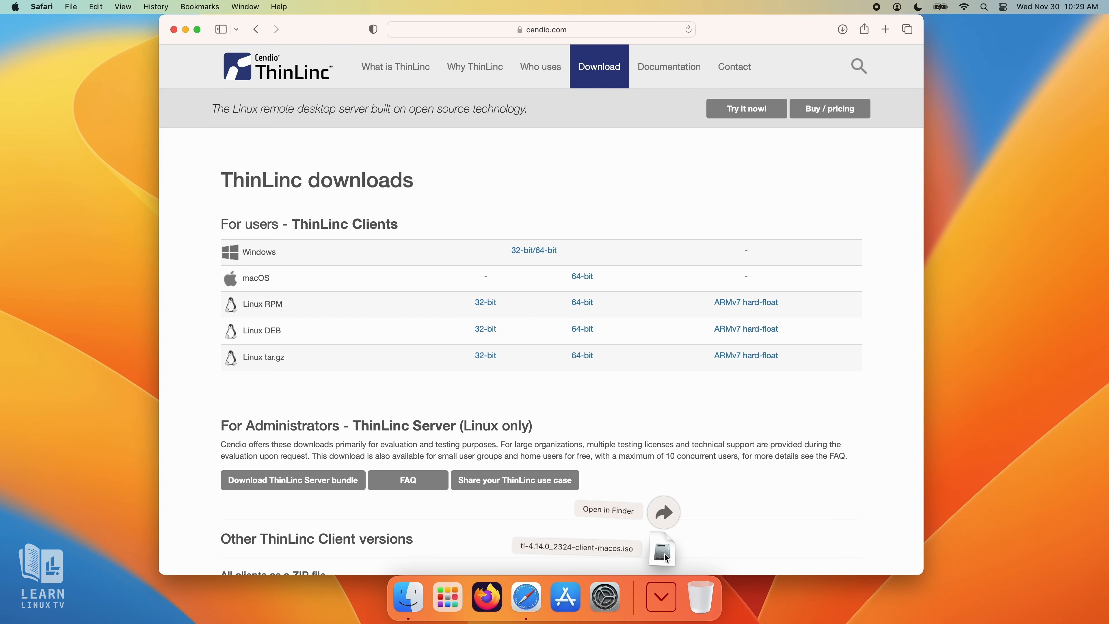
pyautogui.click(666, 558)
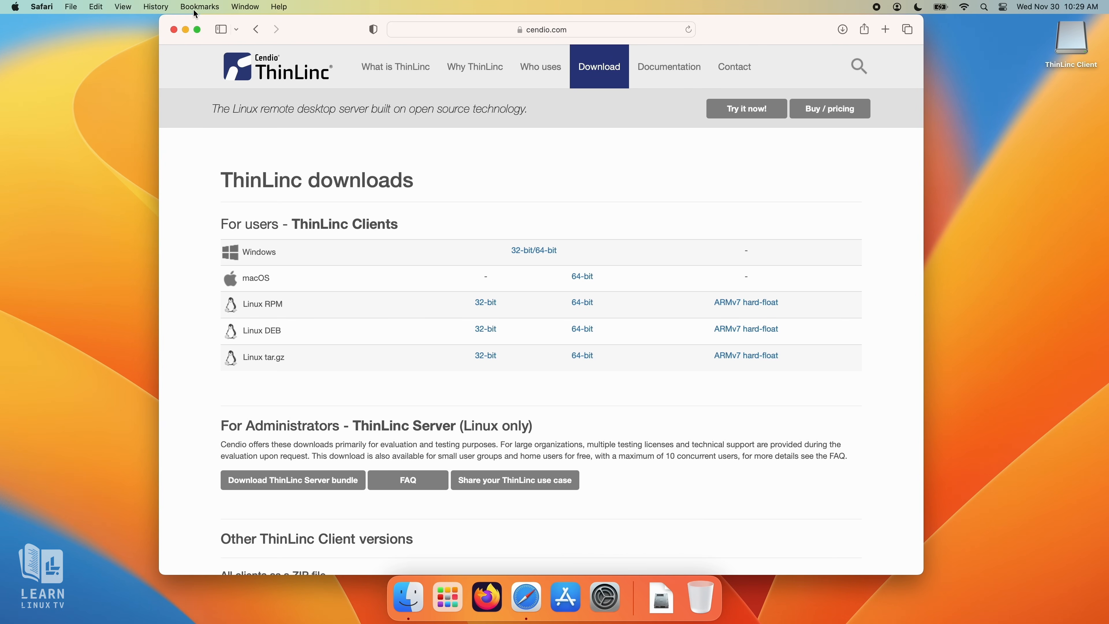
# Minimize Safari and copy ThinLinc Client from its mounted disk image into the Applications folder
pyautogui.click(185, 29)
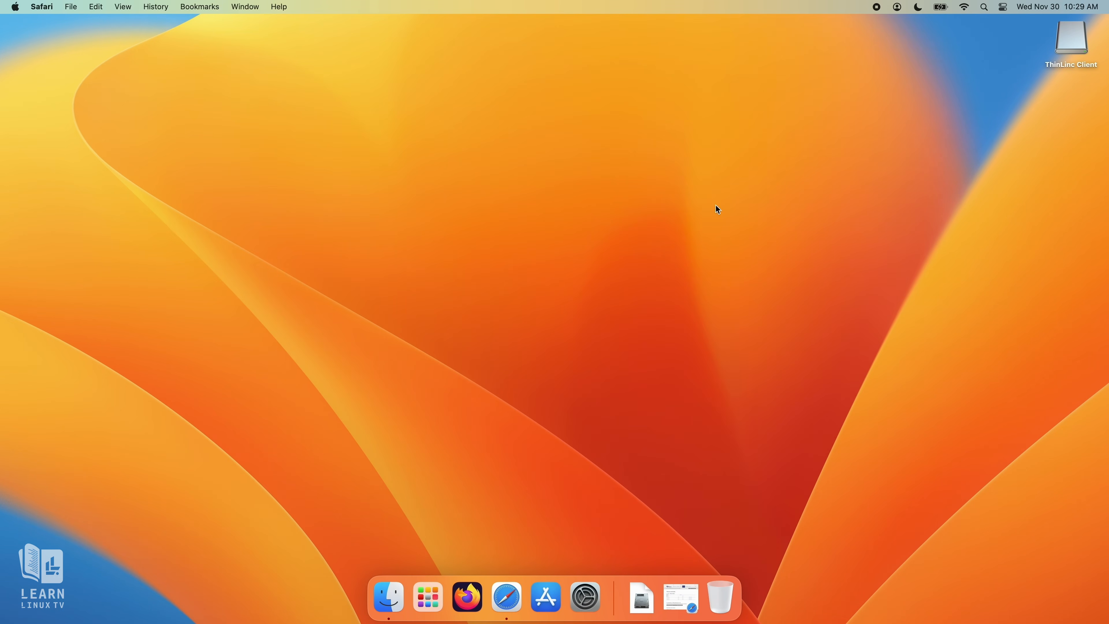
pyautogui.doubleClick(1072, 48)
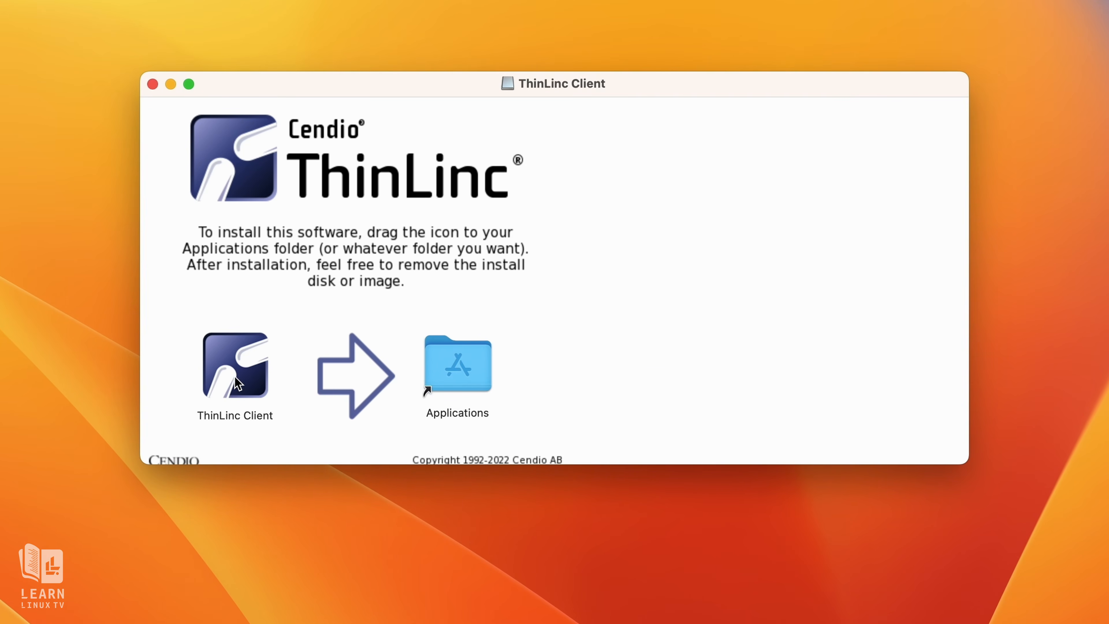
pyautogui.moveTo(235, 378); pyautogui.dragTo(466, 364)
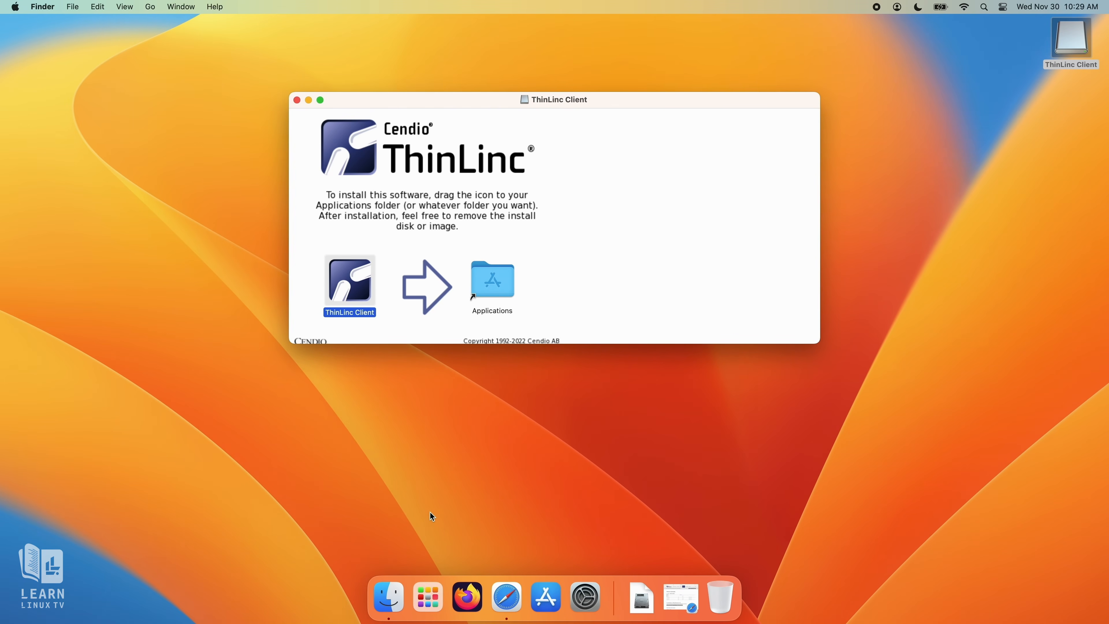
# Launch ThinLinc Client from the Mac's installed apps, close its disk image window and allow the downloaded app to open
pyautogui.click(427, 598)
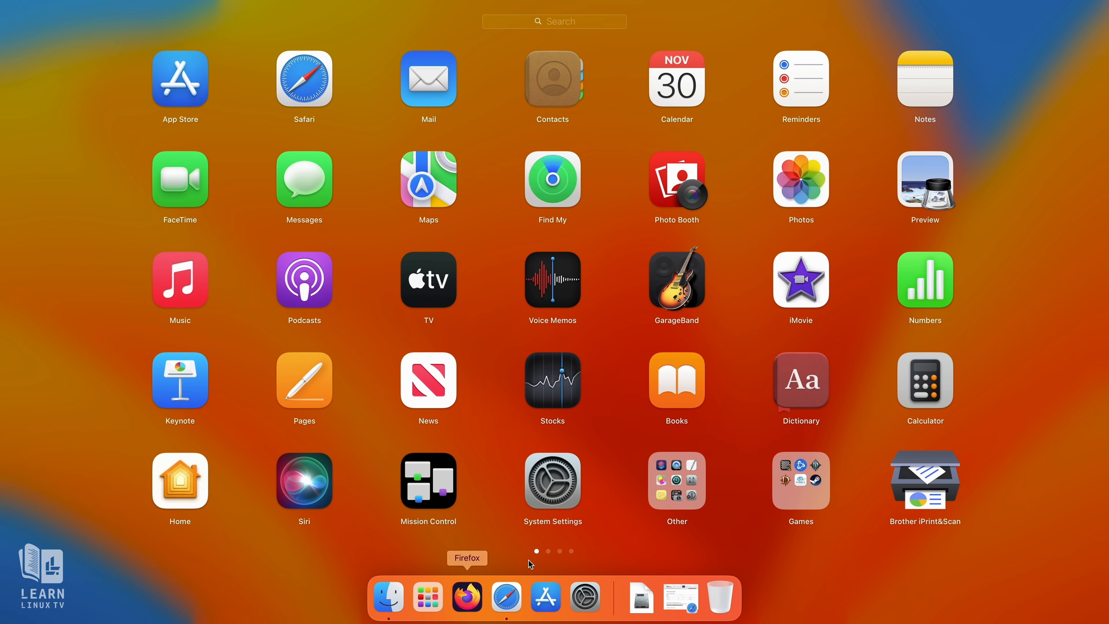
pyautogui.click(572, 551)
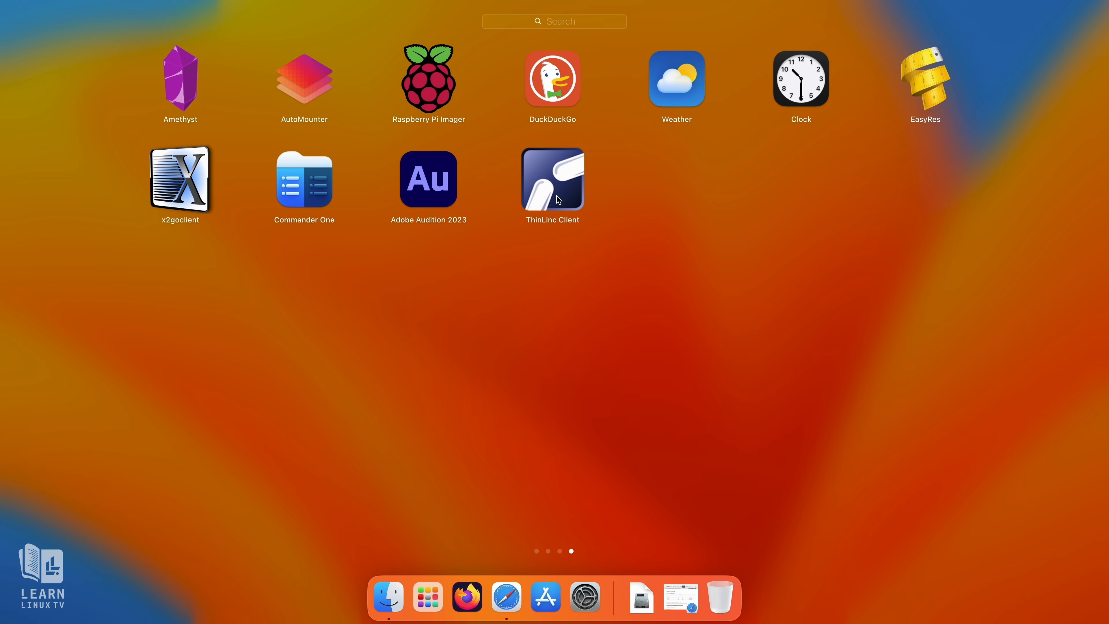
pyautogui.click(555, 184)
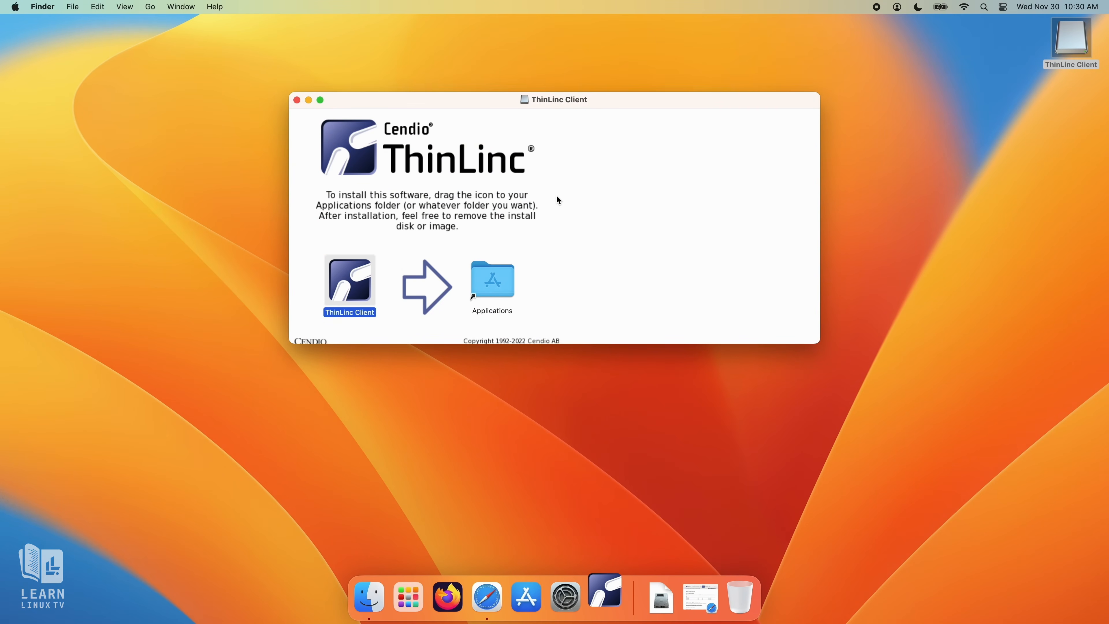
pyautogui.click(297, 100)
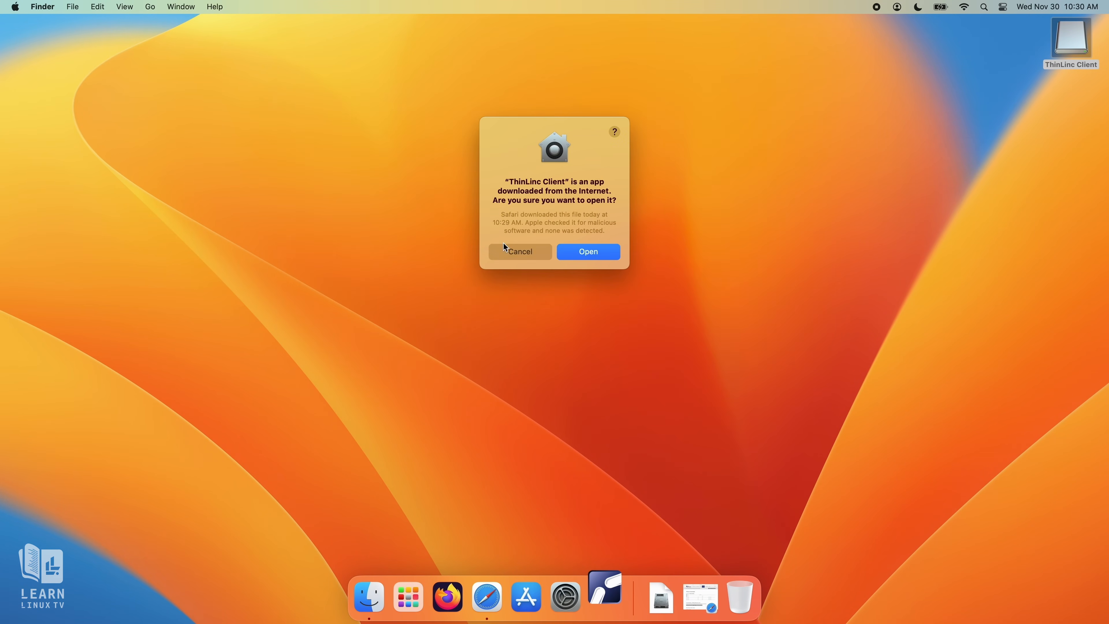
pyautogui.click(597, 252)
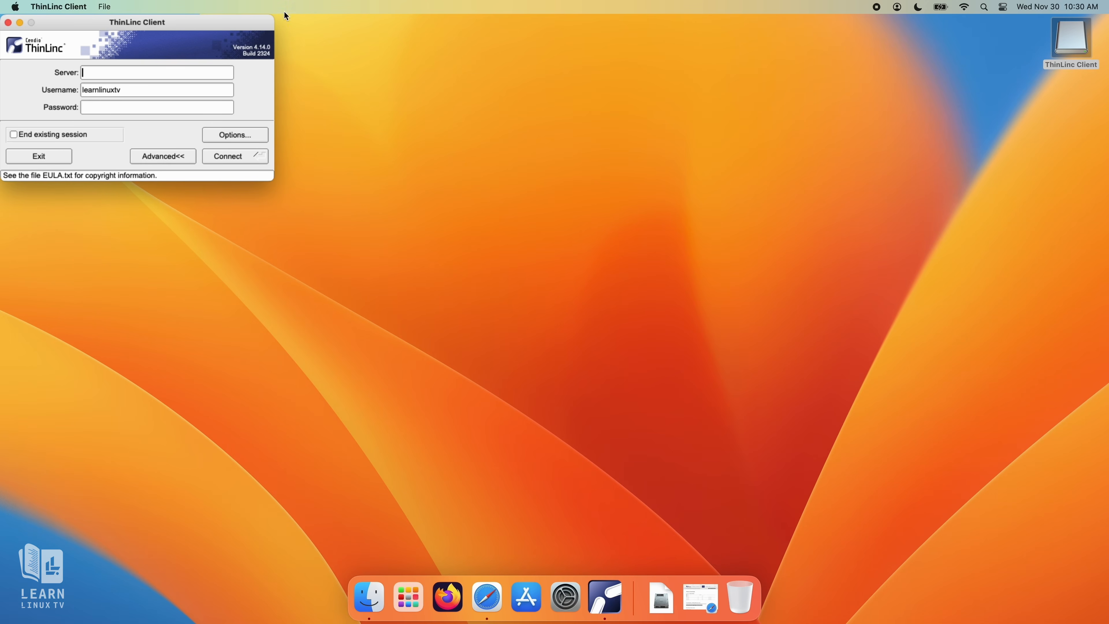
# Move the ThinLinc Client login window towards the middle of the desktop and eject the ThinLinc Client disk image
pyautogui.moveTo(247, 22); pyautogui.dragTo(528, 167)
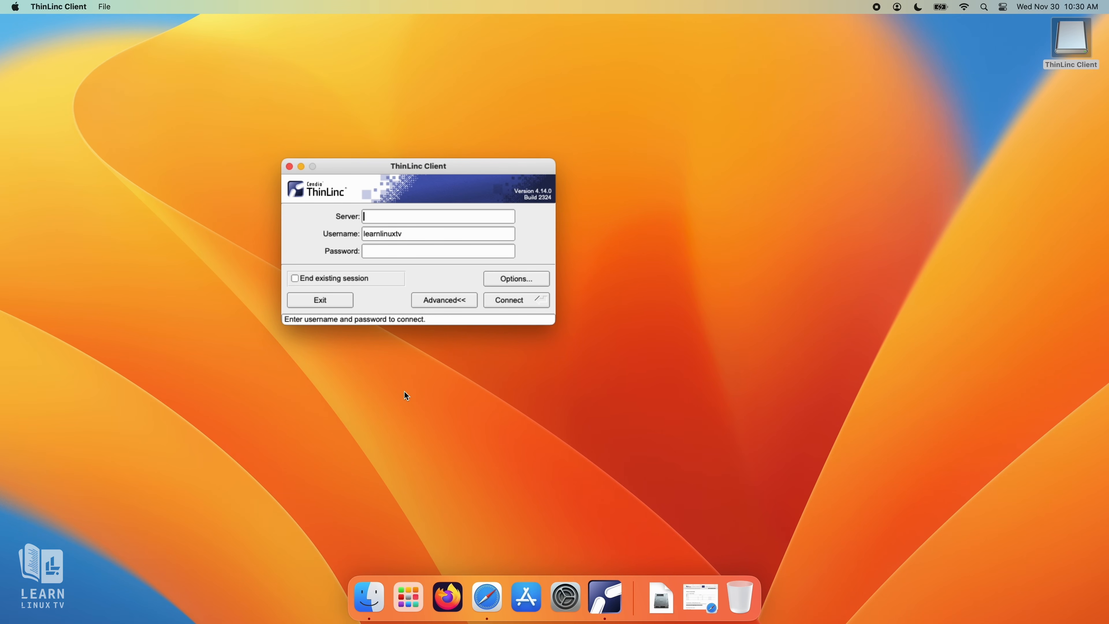
pyautogui.rightClick(1068, 45)
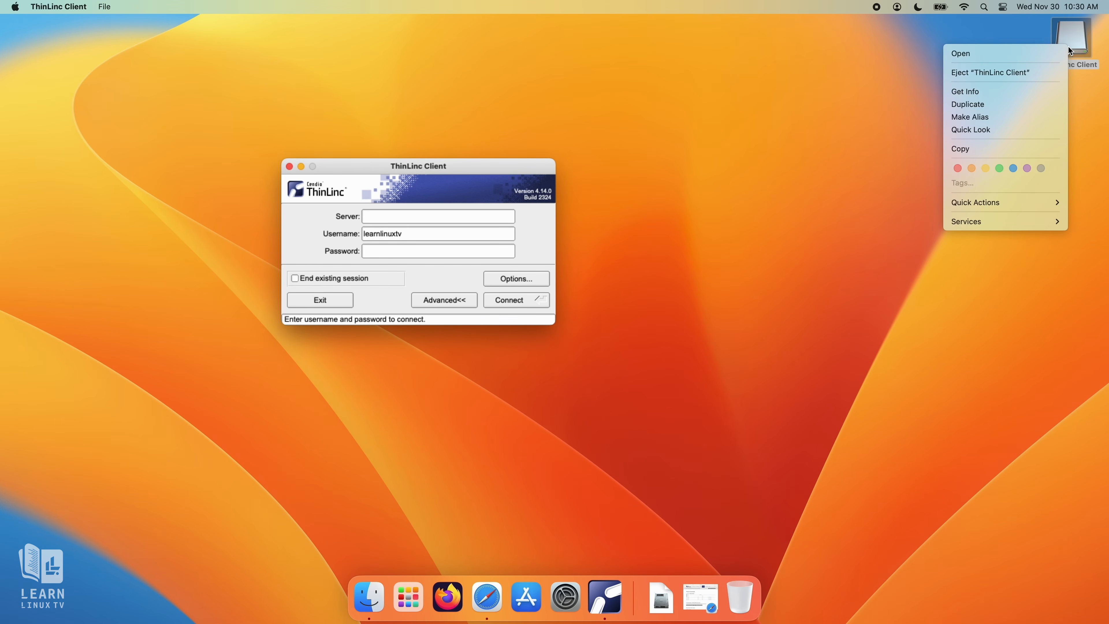
pyautogui.click(1045, 72)
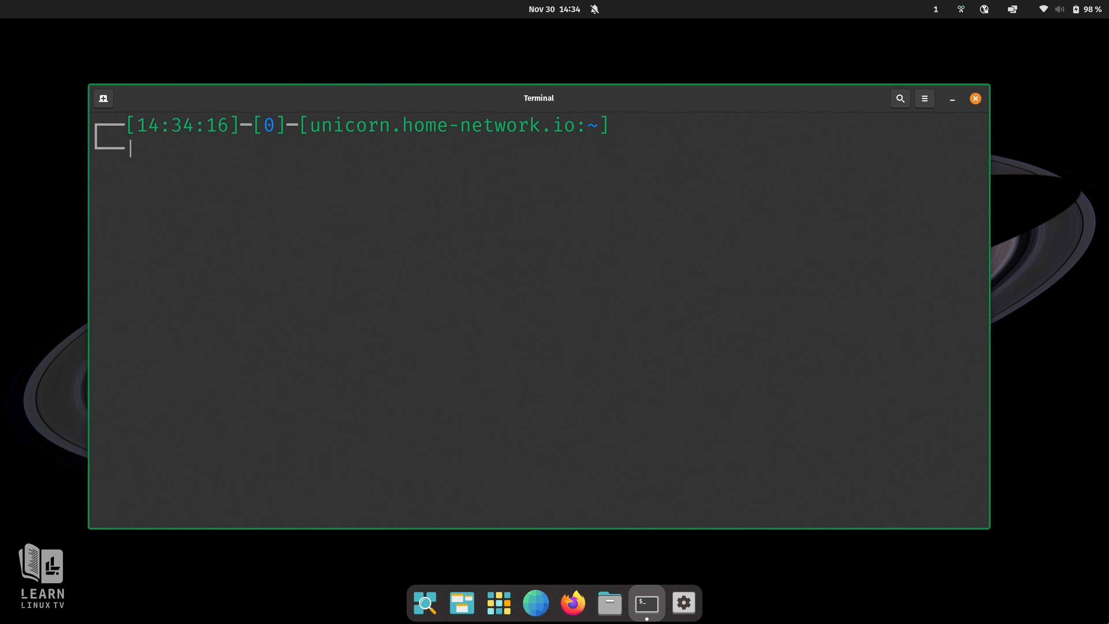
# In the Linux terminal, connect over SSH to thinlinc.home-network.io, accept the host key and clear the screen
pyautogui.write('ssh')
pyautogui.write('thinlinc')
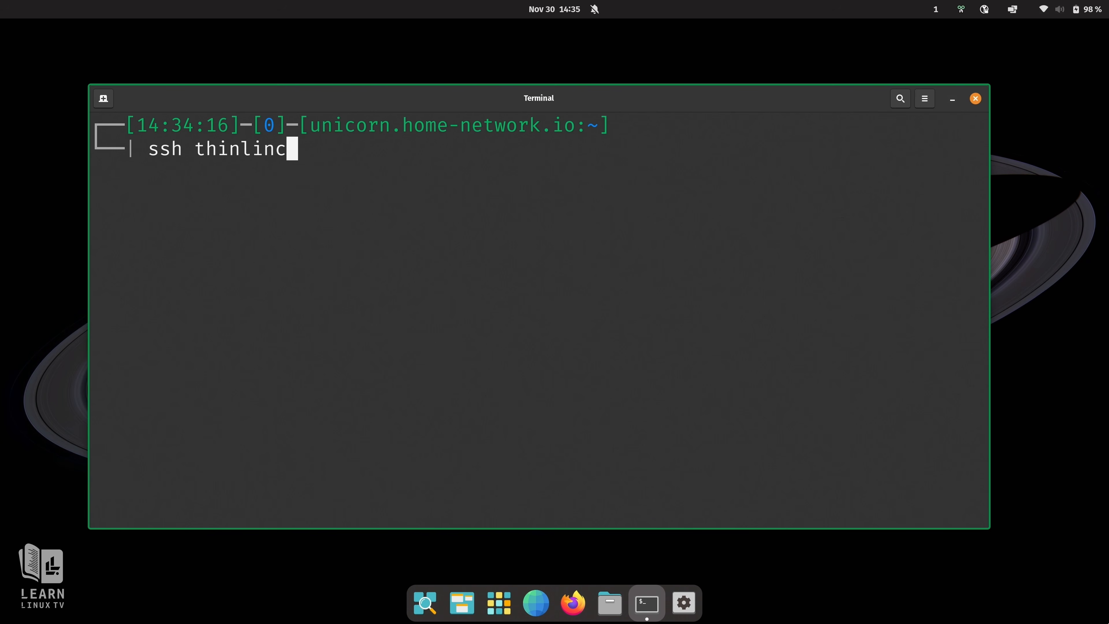
pyautogui.write('.home-network')
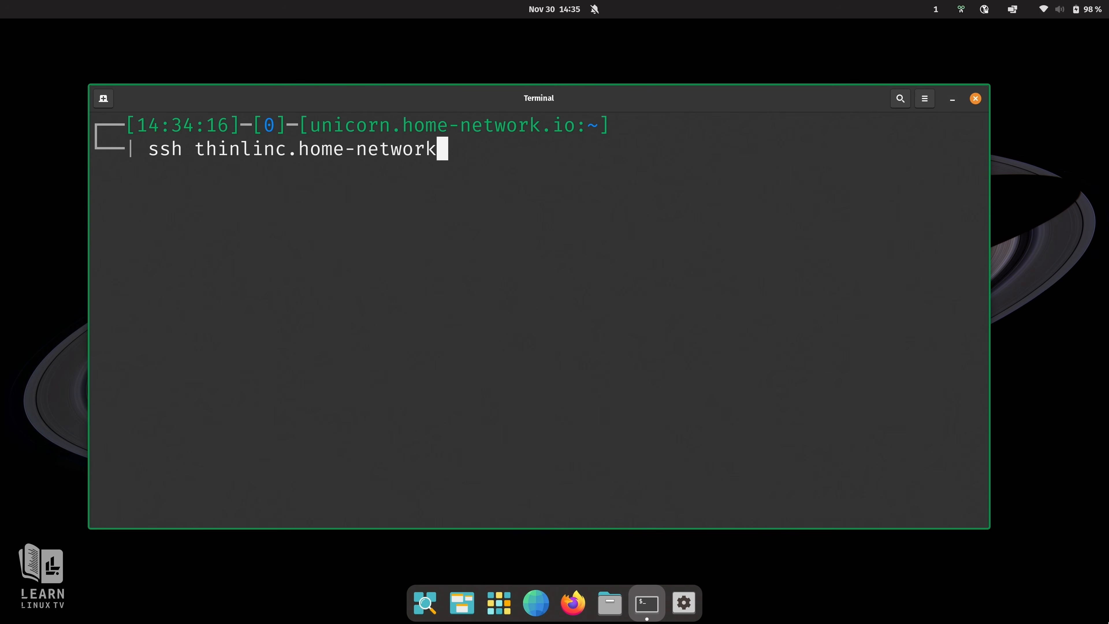
pyautogui.write('.io')
pyautogui.press('Return')
pyautogui.write('yes')
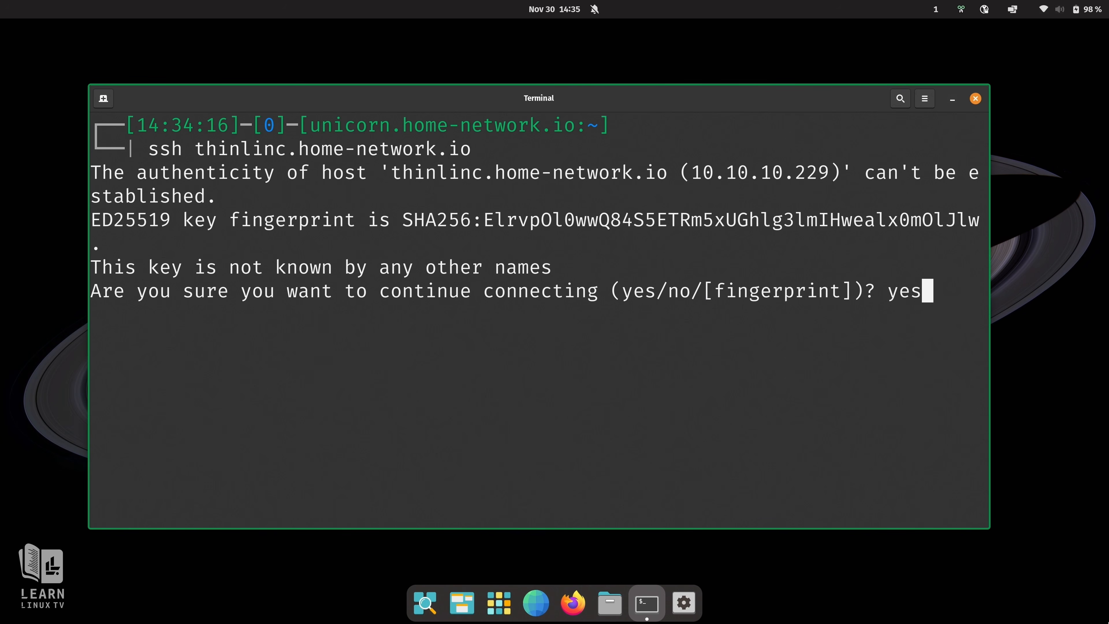
pyautogui.press('Return')
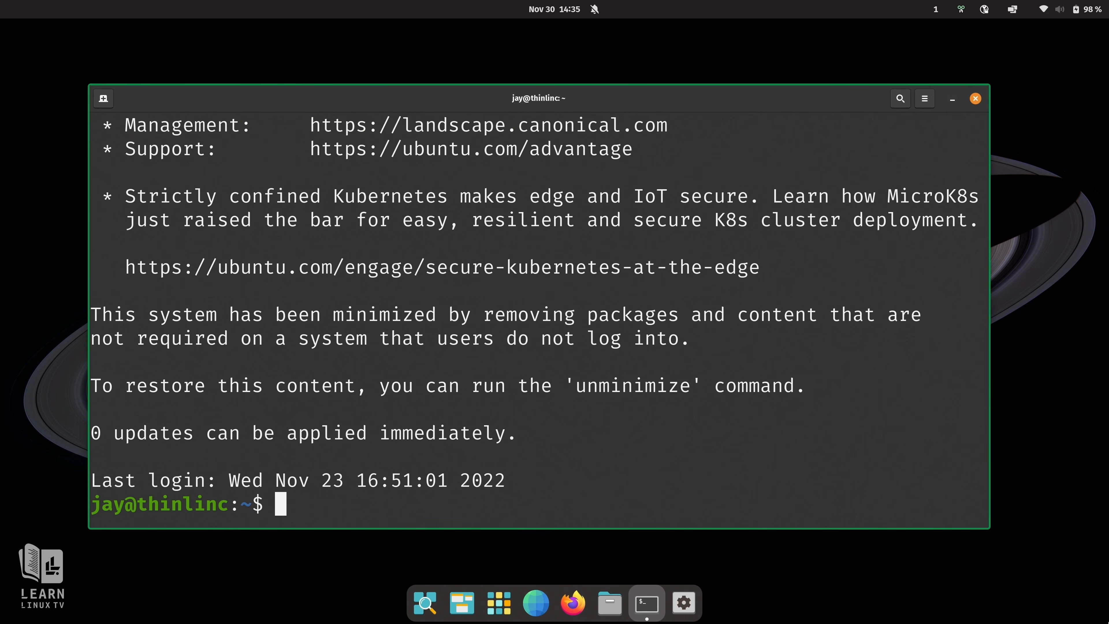
pyautogui.hotkey('ctrl', 'l')
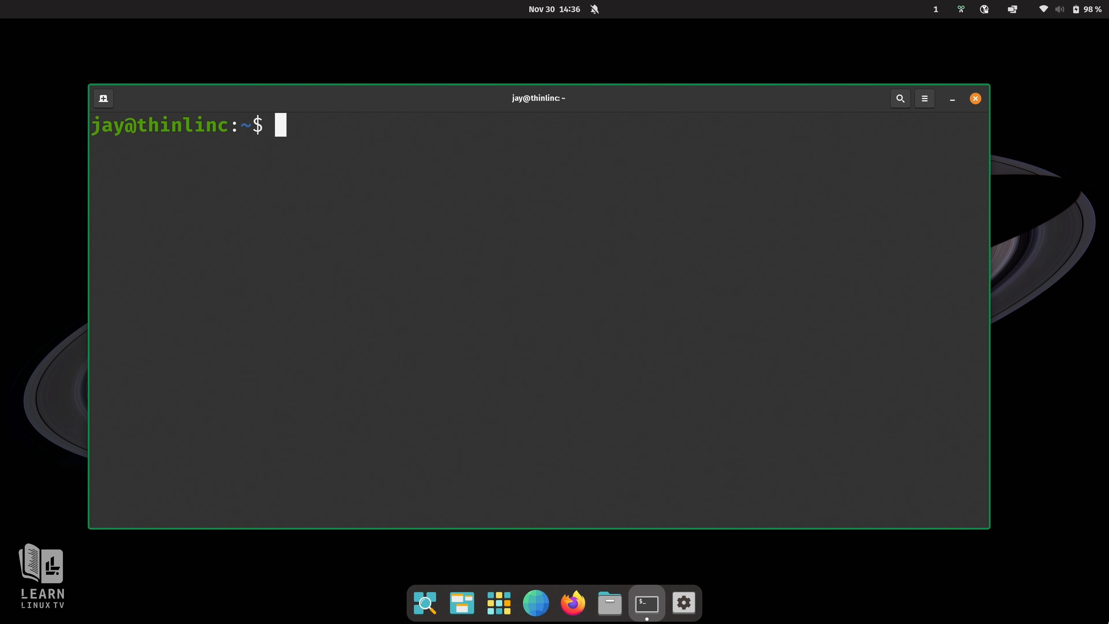
# Refresh the server's package lists with sudo apt update and clear the terminal
pyautogui.write('sudo apt update')
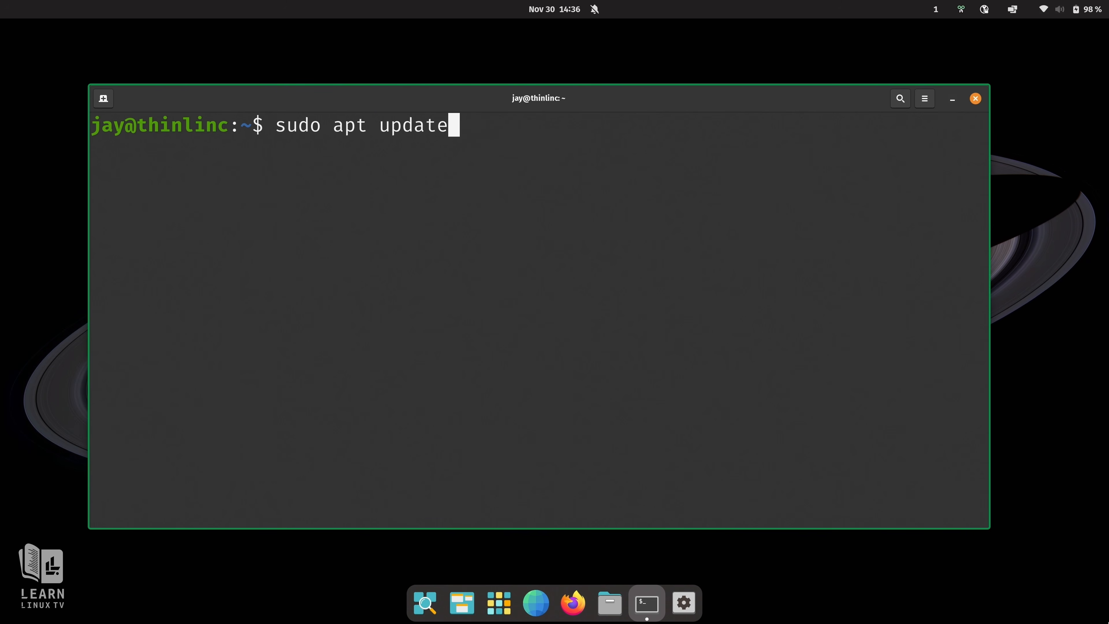
pyautogui.press('Return')
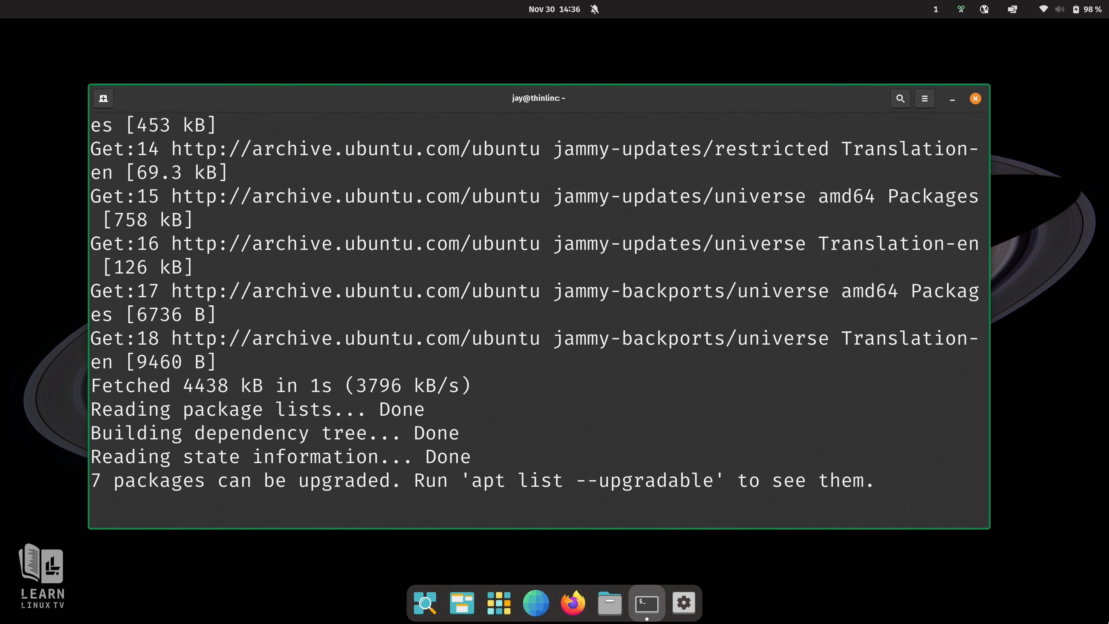
pyautogui.hotkey('ctrl', 'l')
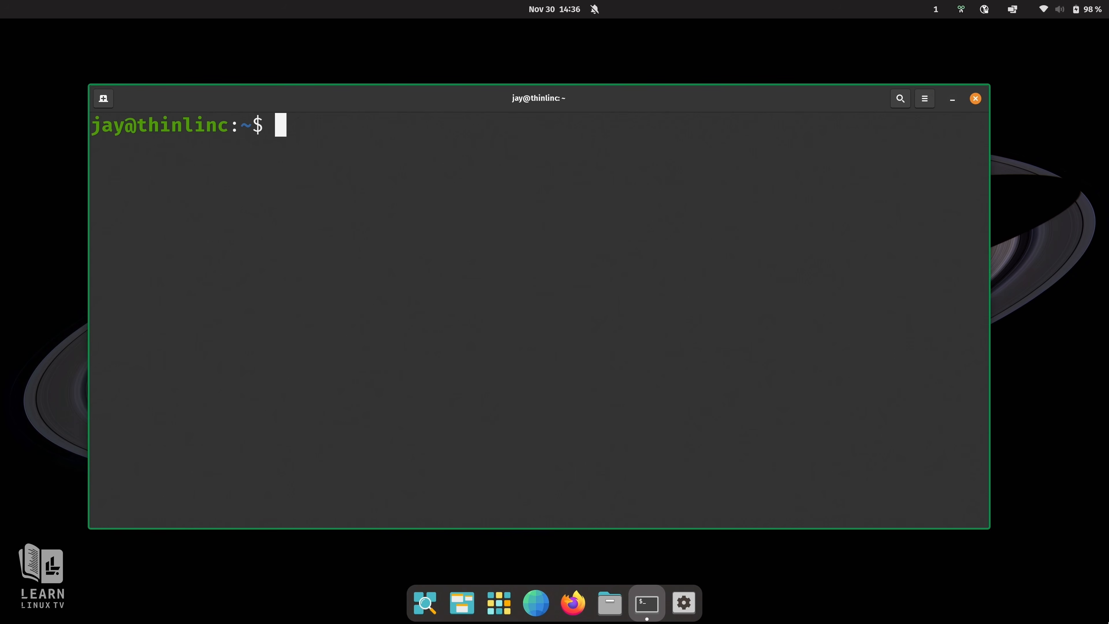
# Install mate-desktop-environment on the server with sudo apt install, restart no services when asked, and clear the terminal
pyautogui.write('sudo apt install ')
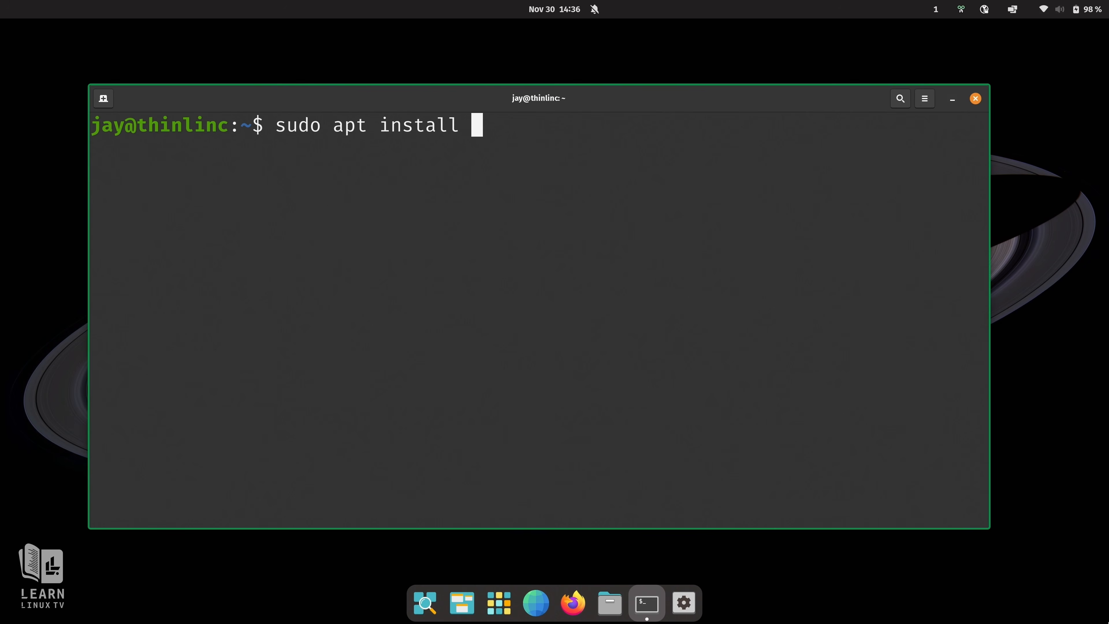
pyautogui.write('mate-')
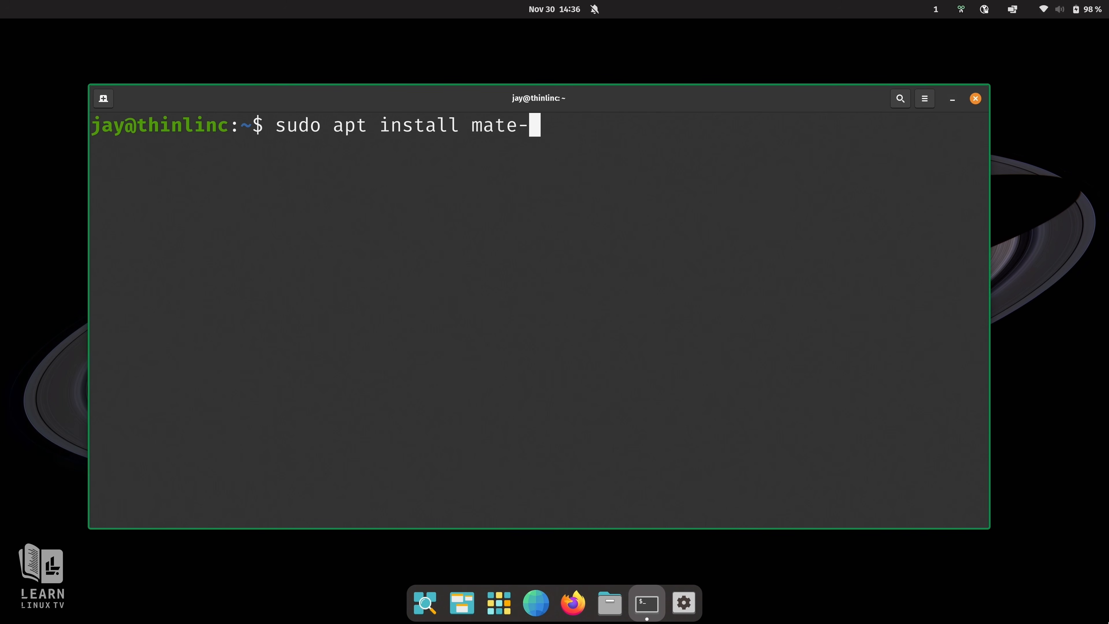
pyautogui.write('desktop-en')
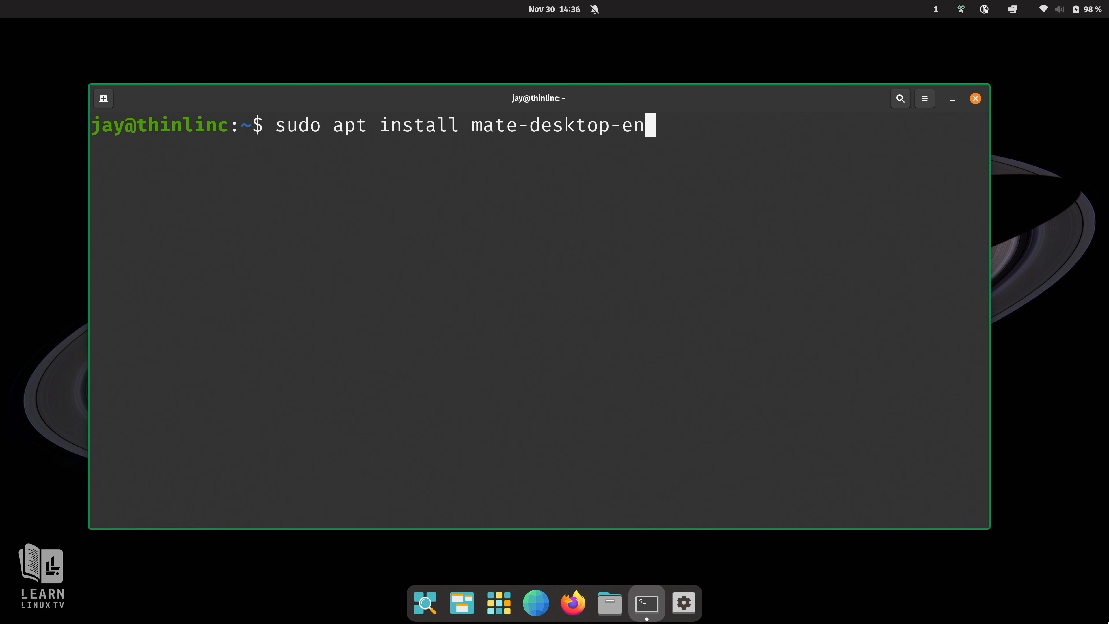
pyautogui.write('vironment')
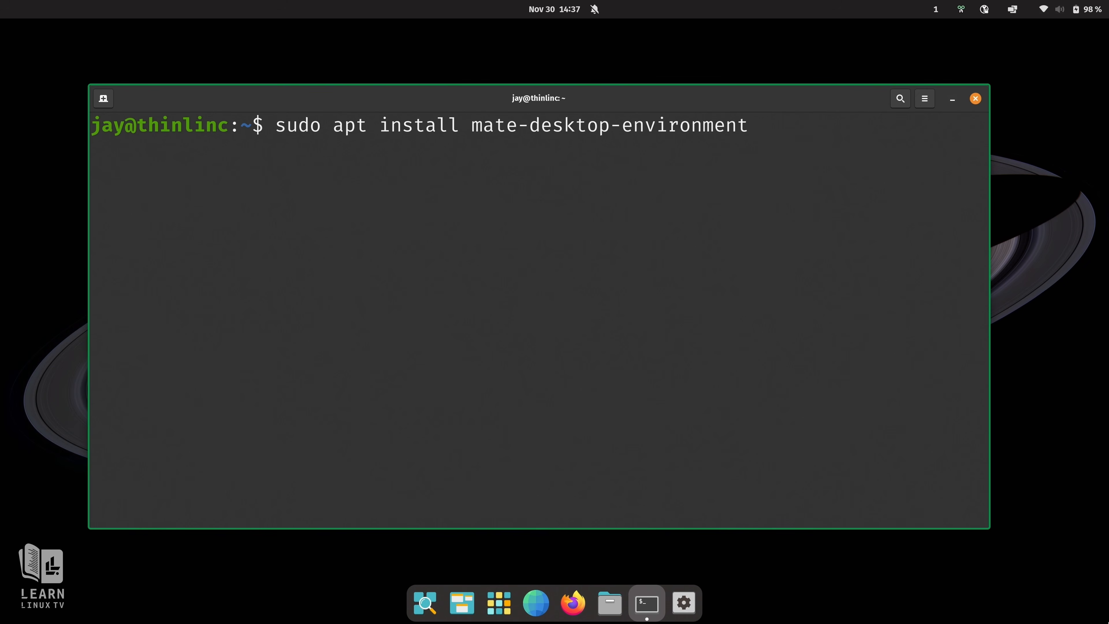
pyautogui.press('Return')
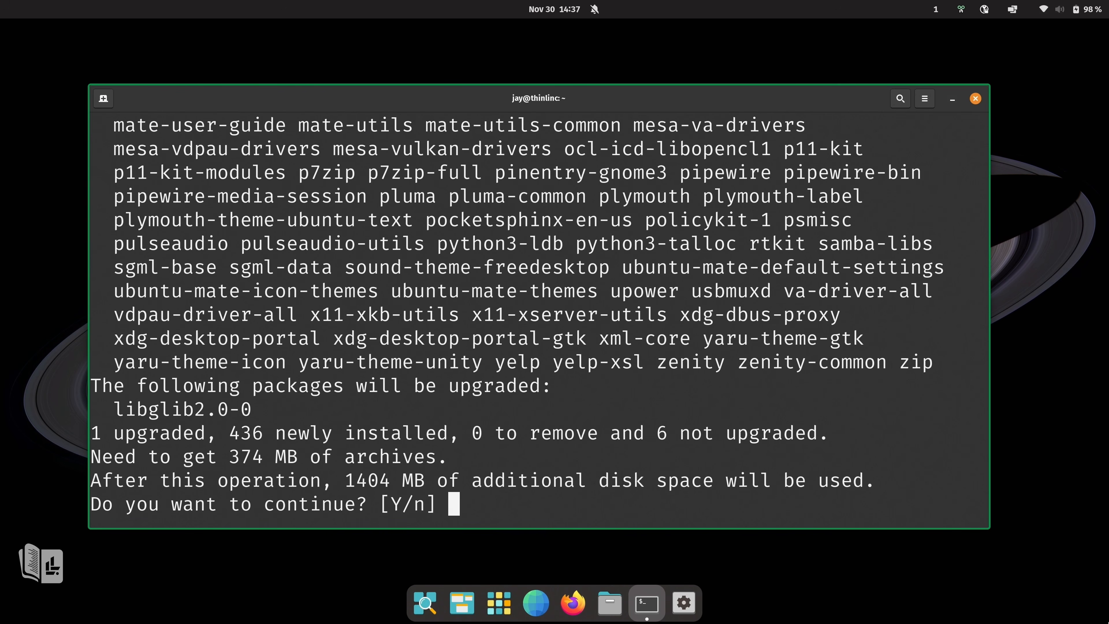
pyautogui.press('Return')
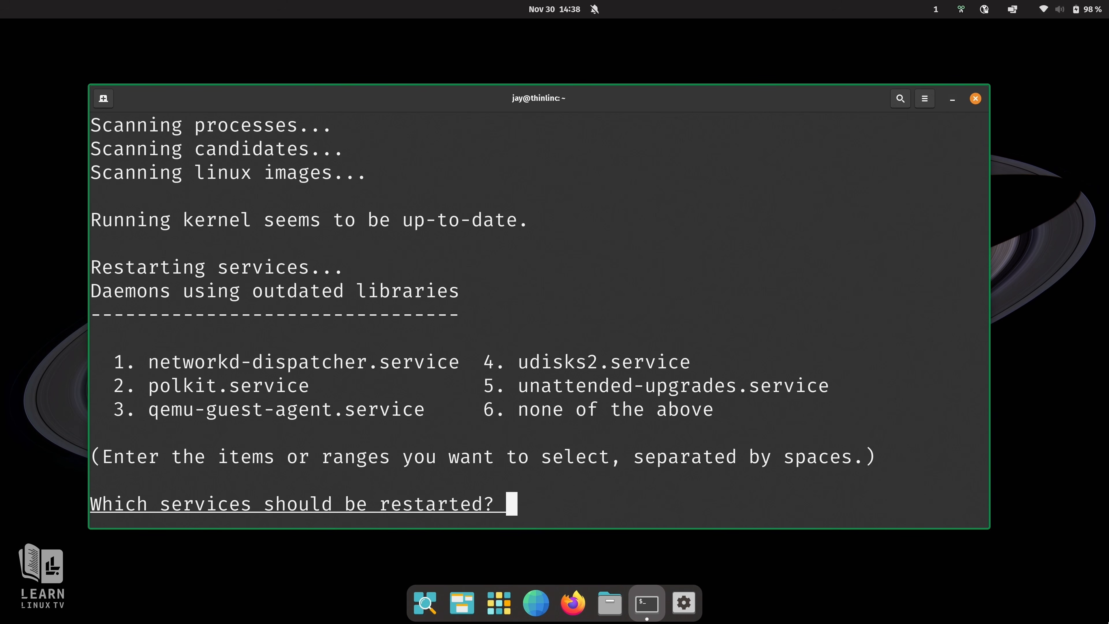
pyautogui.press('Return')
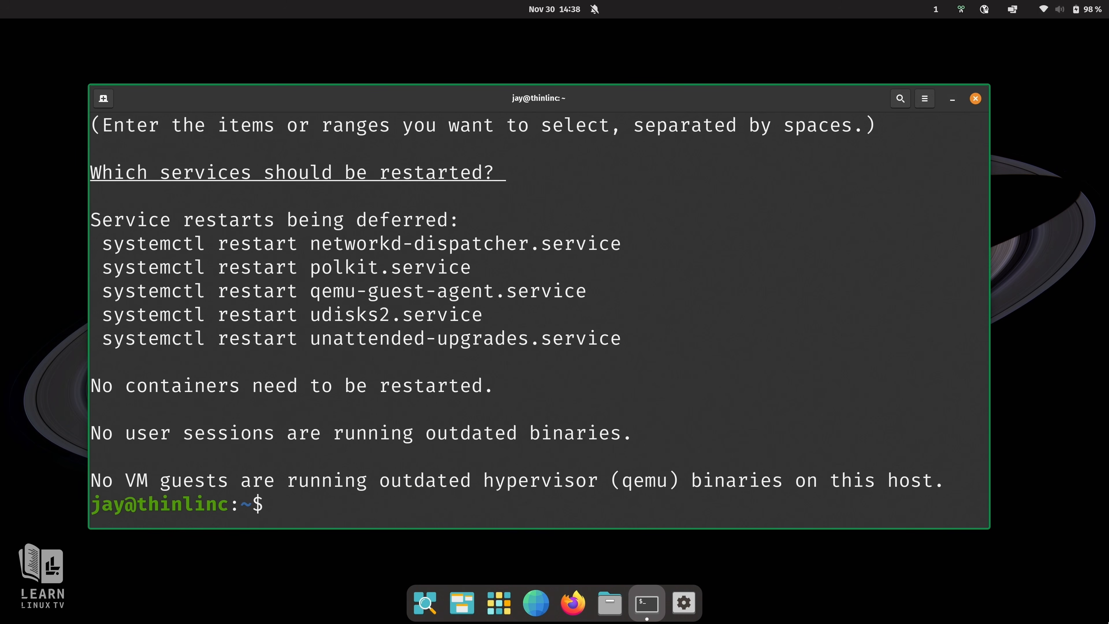
pyautogui.hotkey('ctrl', 'l')
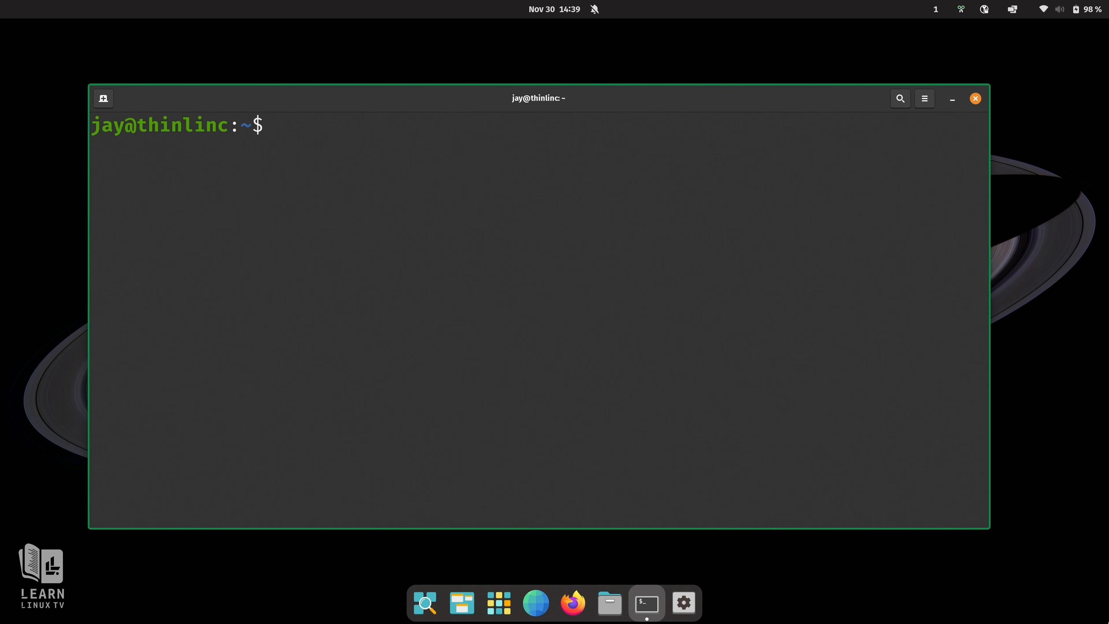
# Open ~/.profile on the server in the nano editor
pyautogui.write('nano ~/')
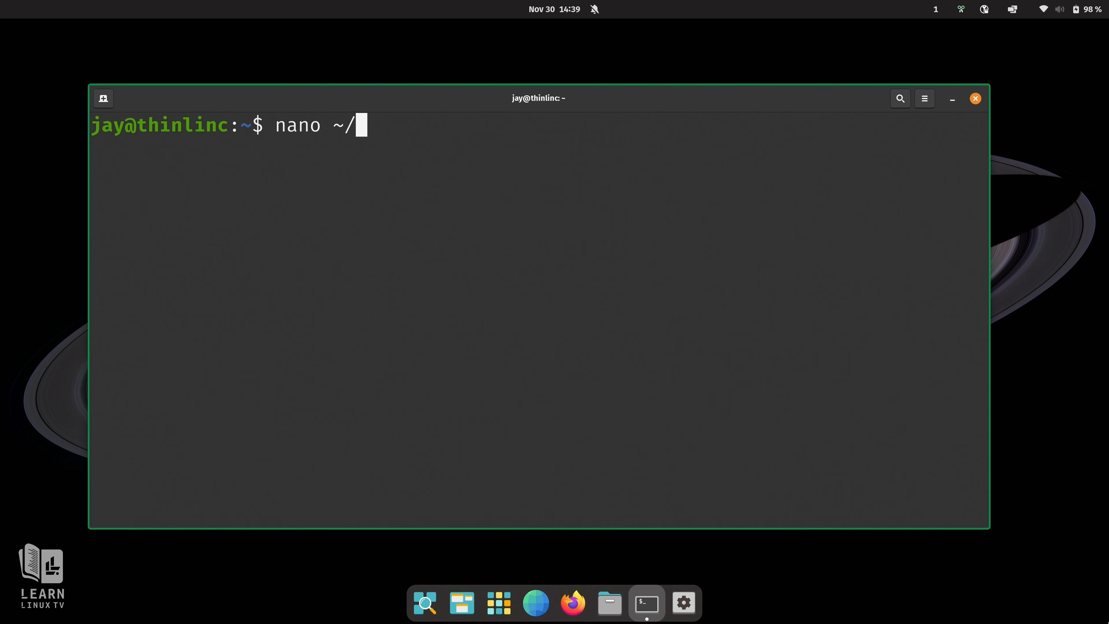
pyautogui.write('.profile')
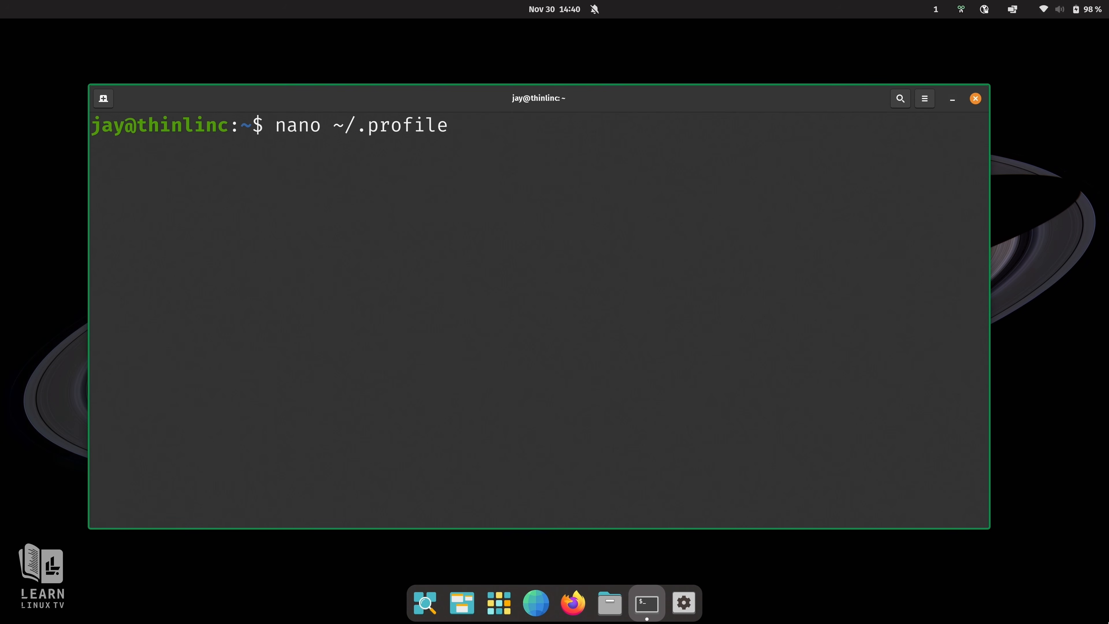
pyautogui.press('Return')
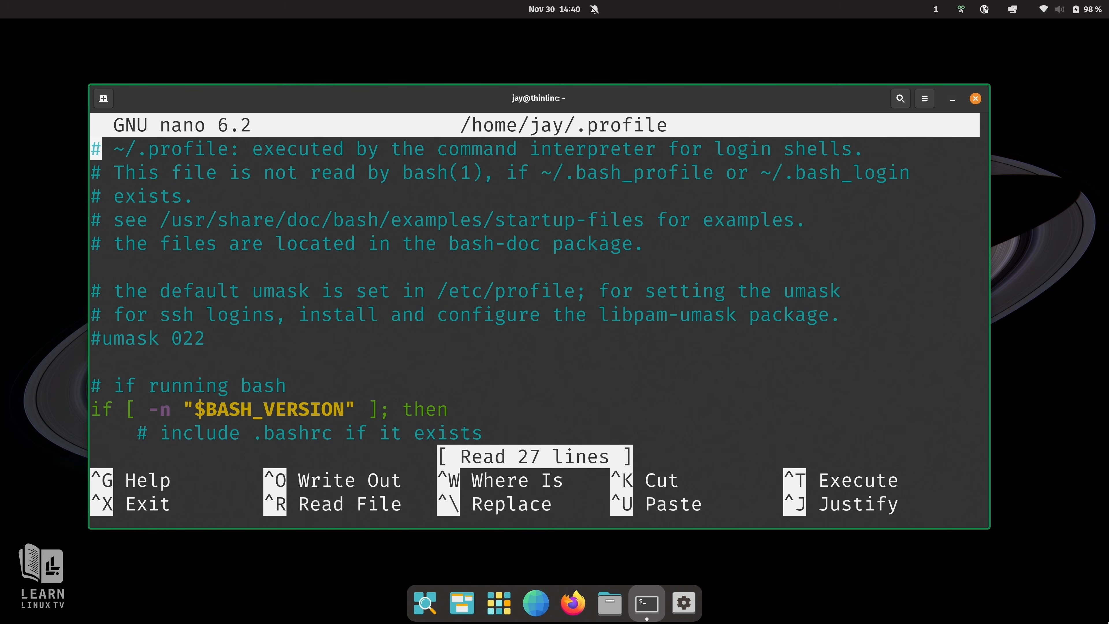
# At the end of .profile, add a blank line and the comment "# DBUS tweak for running MATE from a remote session"
pyautogui.press('Down')
pyautogui.press('Down')
pyautogui.press('Down')
pyautogui.press('Down')
pyautogui.press('Down')
pyautogui.press('Down')
pyautogui.press('Down')
pyautogui.press('Down')
pyautogui.press('Down')
pyautogui.press('Down')
pyautogui.press('Down')
pyautogui.press('Down')
pyautogui.press('Down')
pyautogui.press('Down')
pyautogui.press('Down')
pyautogui.press('Down')
pyautogui.press('Down')
pyautogui.press('Down')
pyautogui.press('Down')
pyautogui.press('Down')
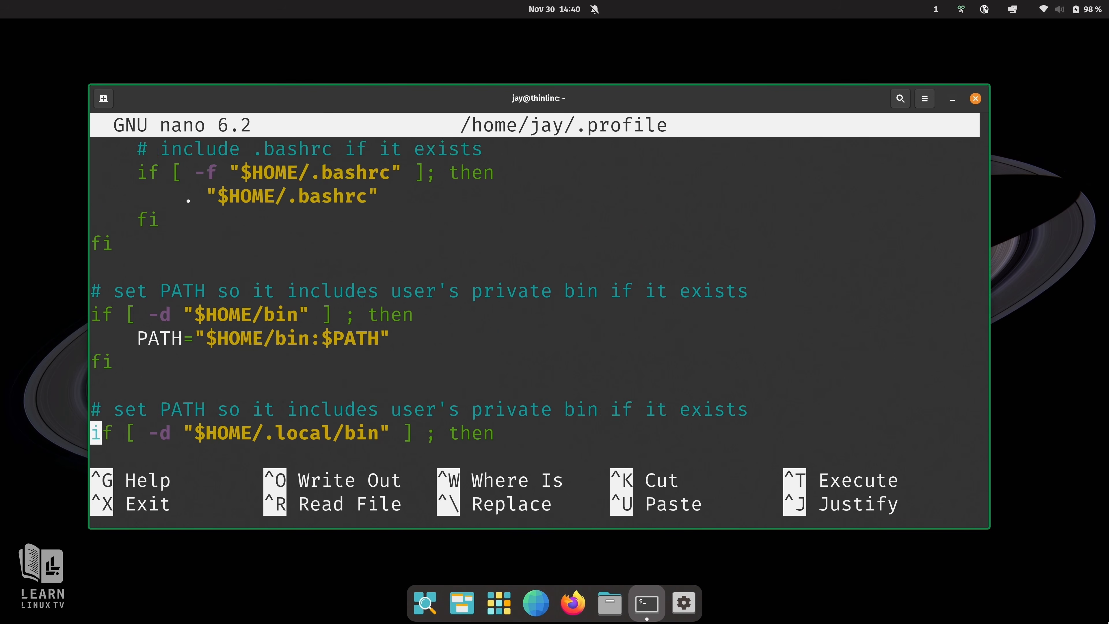
pyautogui.press('Down')
pyautogui.press('Down')
pyautogui.press('Down')
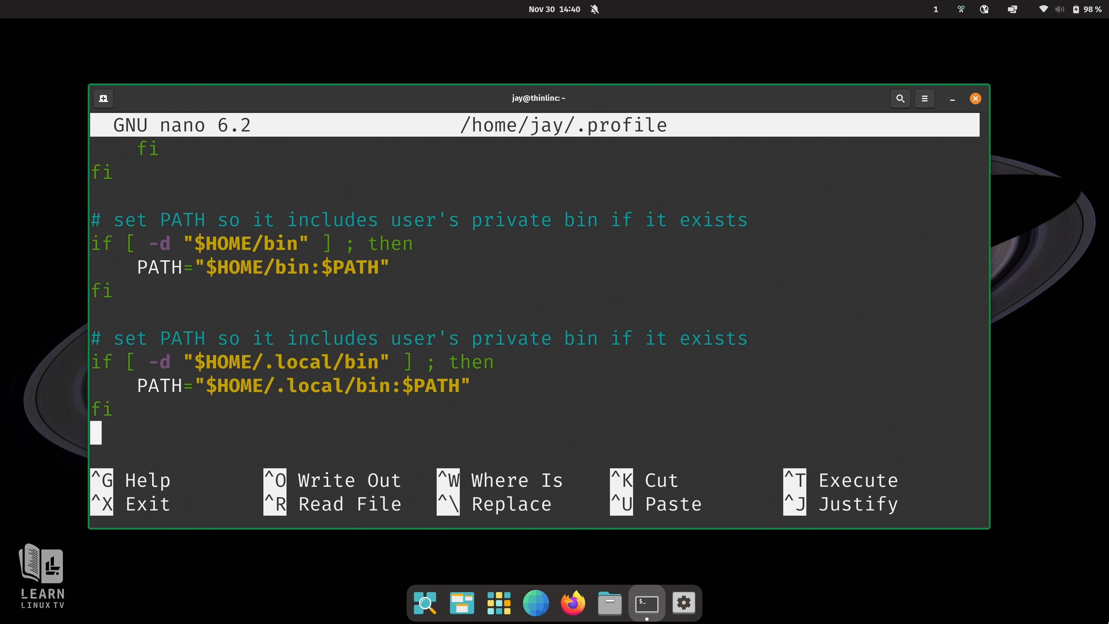
pyautogui.press('Return')
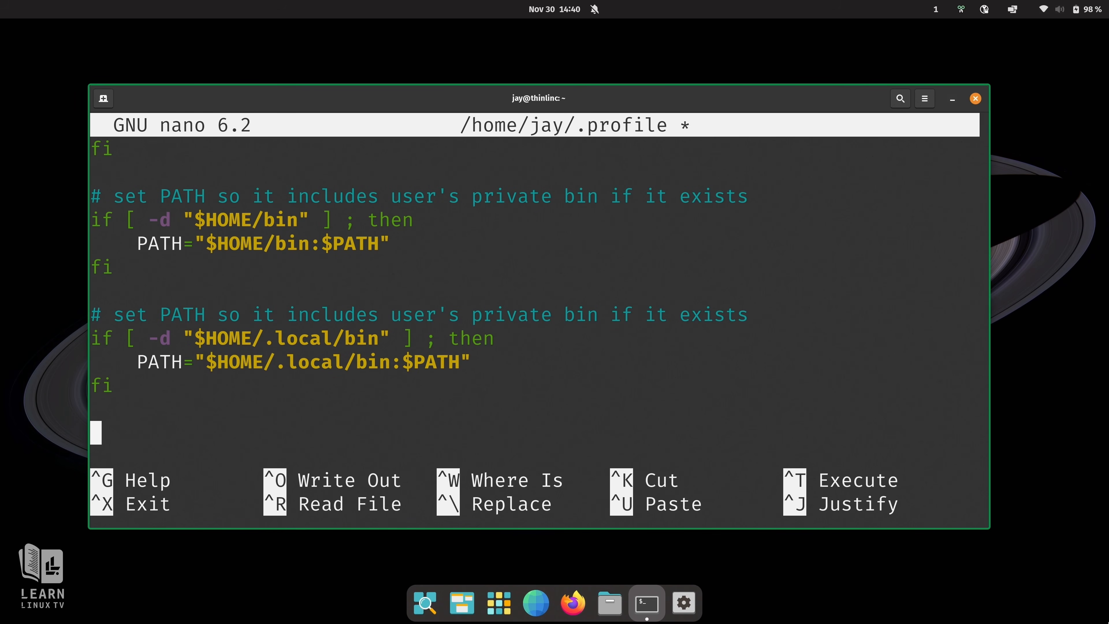
pyautogui.write('# ')
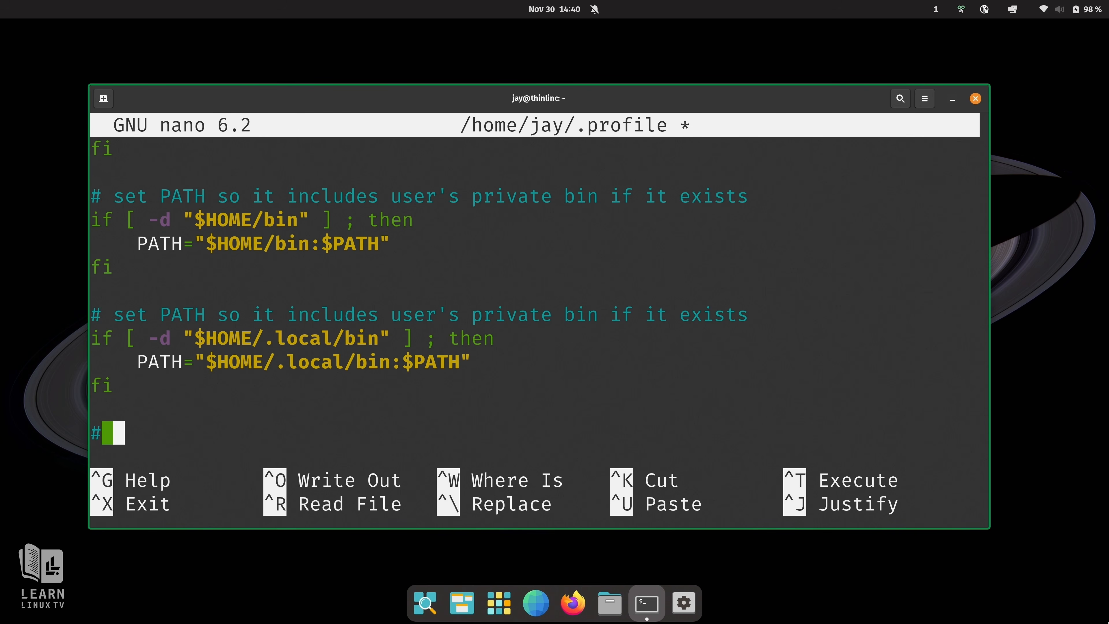
pyautogui.write('DBUS tweak for running MATE from a remote session')
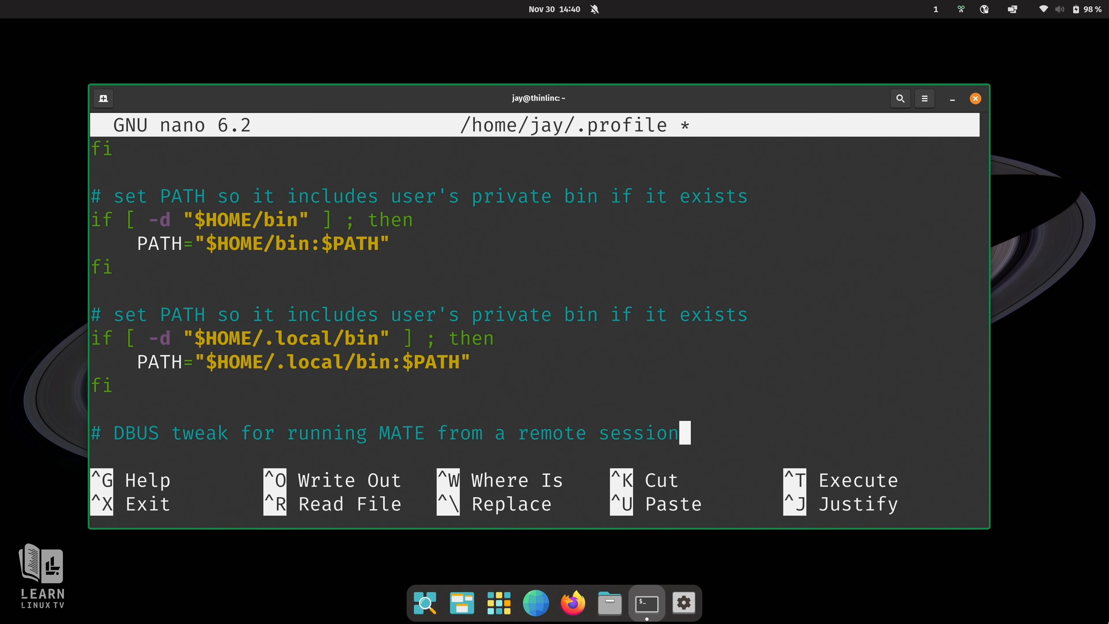
# Below the DBUS comment in .profile, add the line export DBUS_SESSION_BUS_ADDRESS="unix:path=$XDG_RUNTIME_DIR/bus"
pyautogui.press('Return')
pyautogui.write('e')
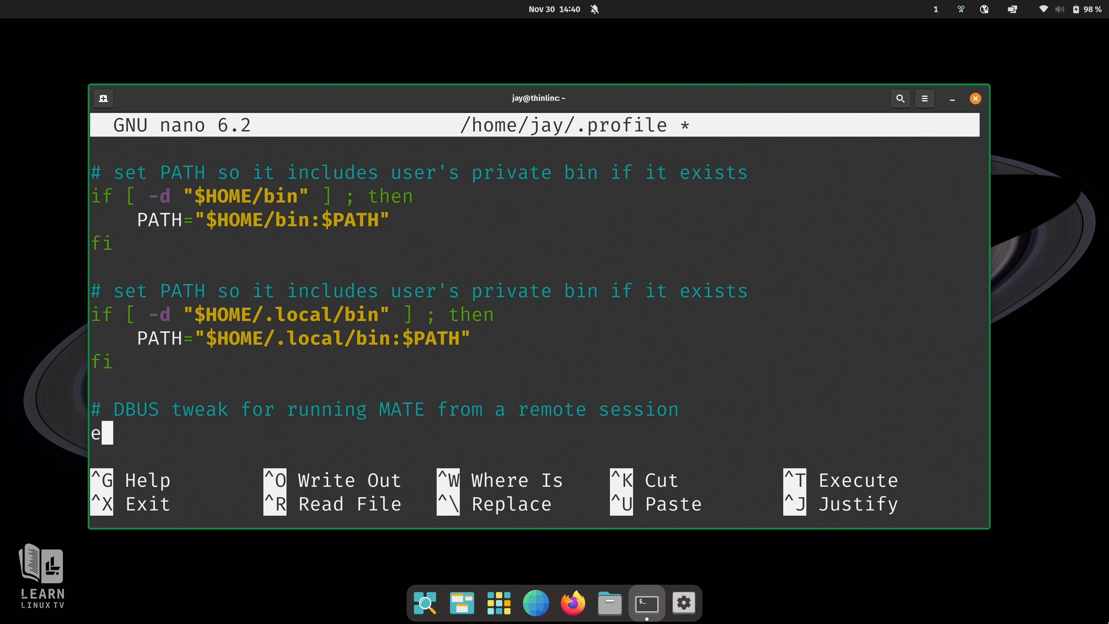
pyautogui.write('xport D')
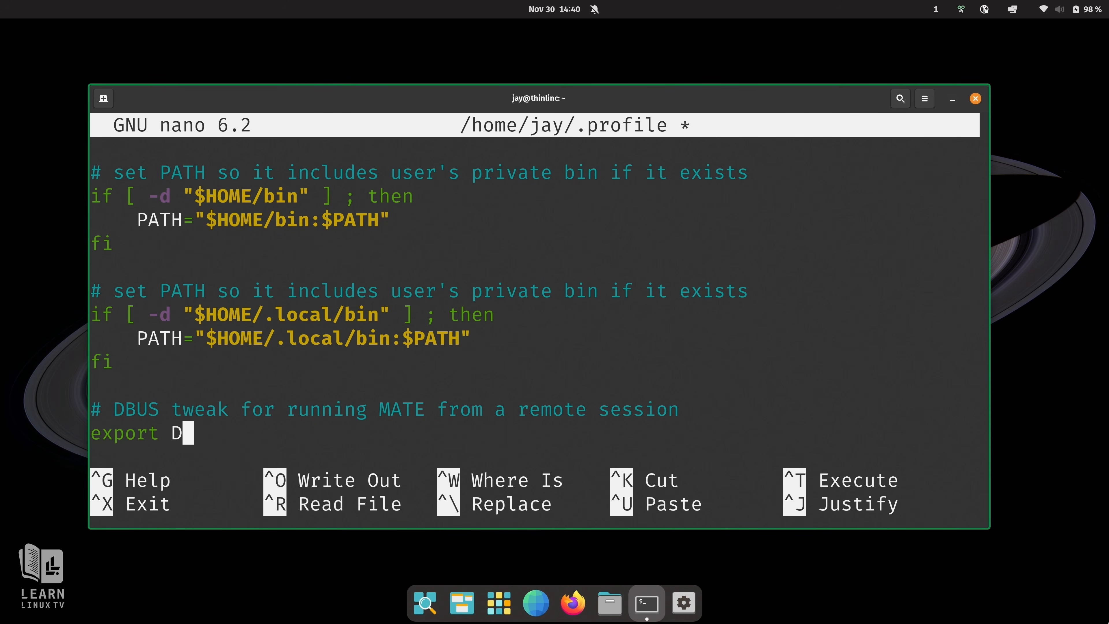
pyautogui.write('BUS_S')
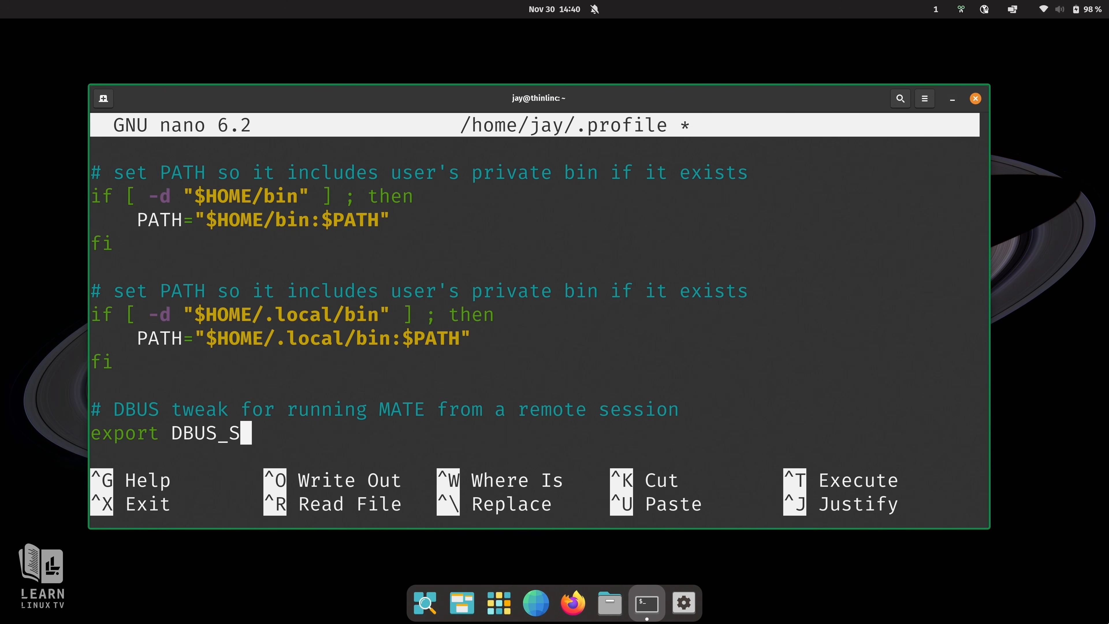
pyautogui.write('ESSION_')
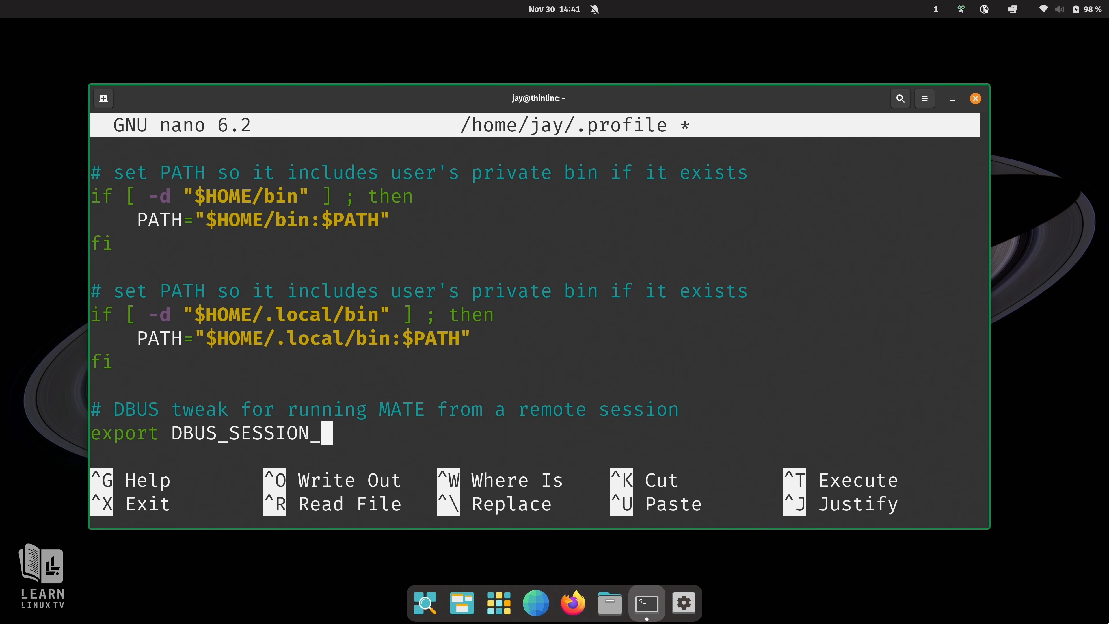
pyautogui.write('BUS_A')
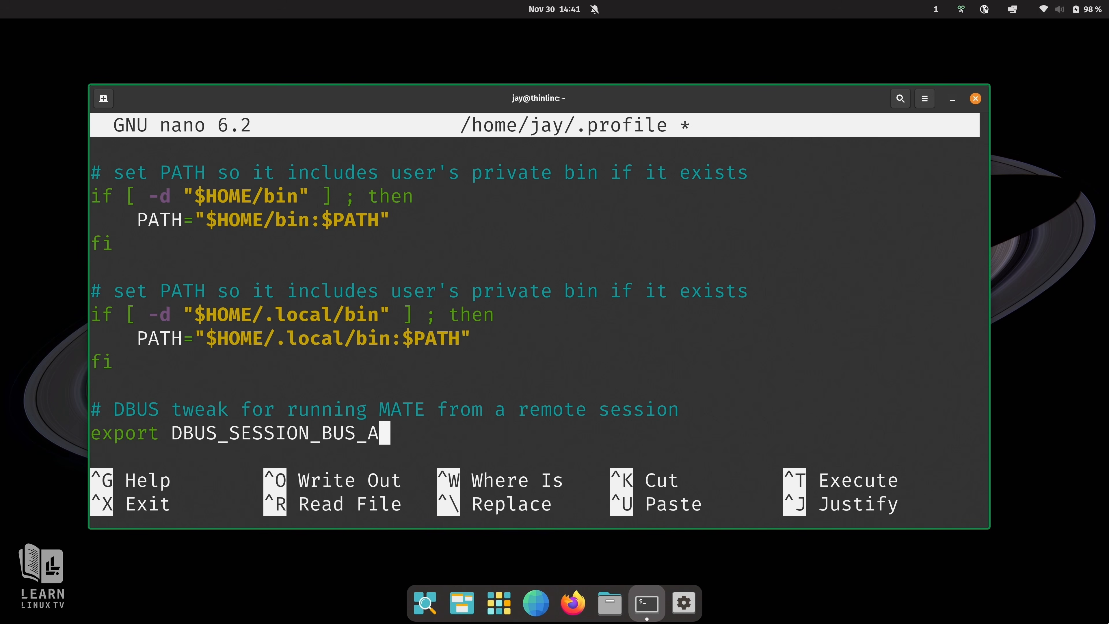
pyautogui.write('DDRESS=""')
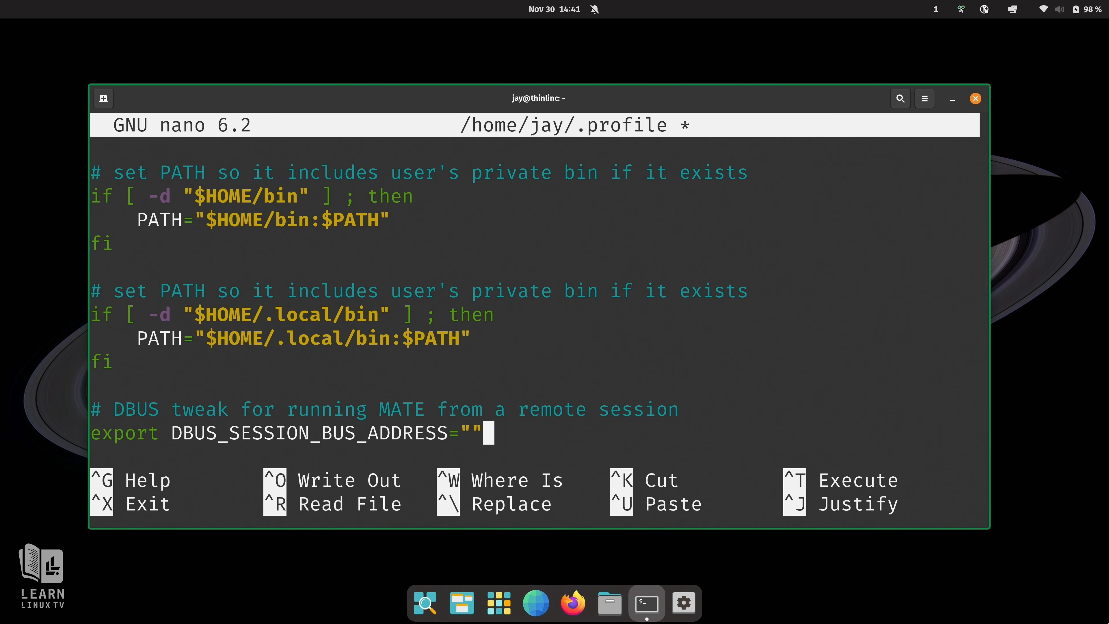
pyautogui.press('Left')
pyautogui.write('unix:')
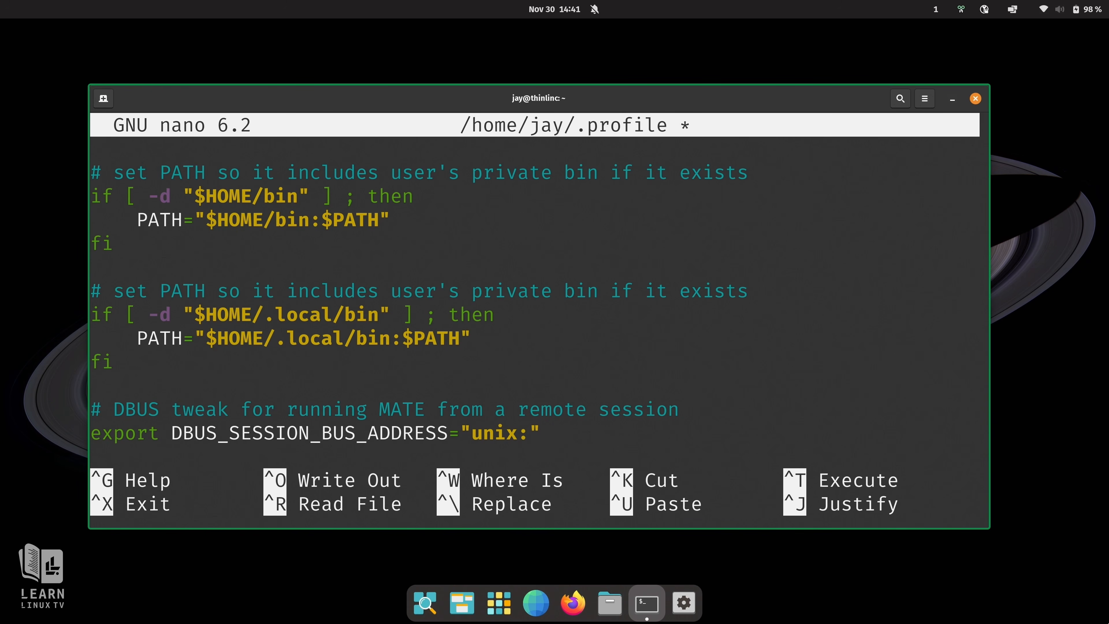
pyautogui.write('path=$')
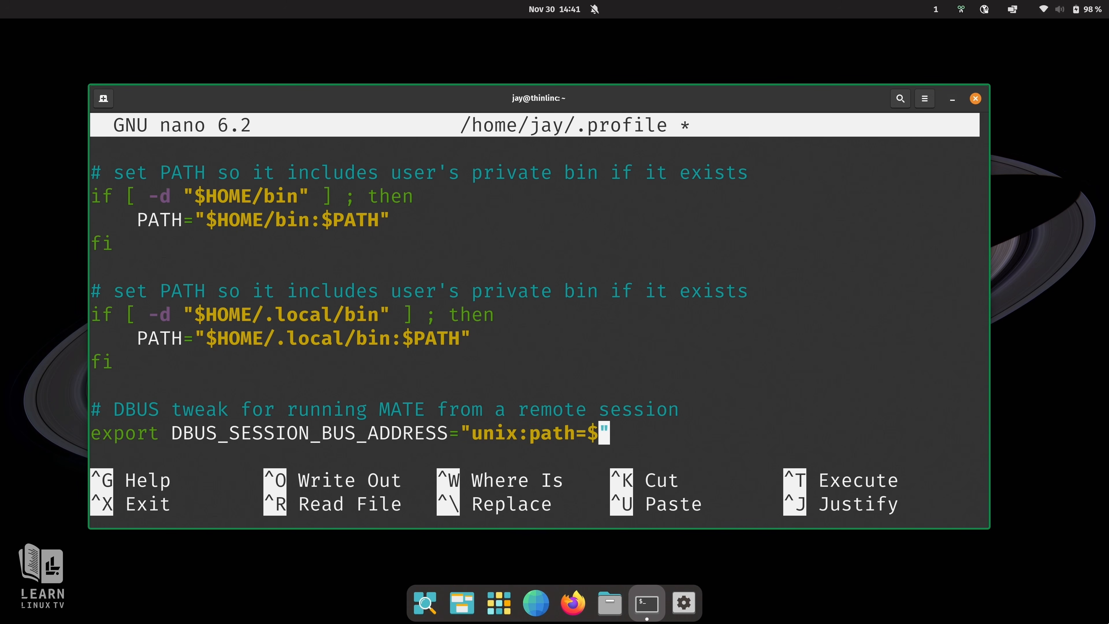
pyautogui.write('XDG')
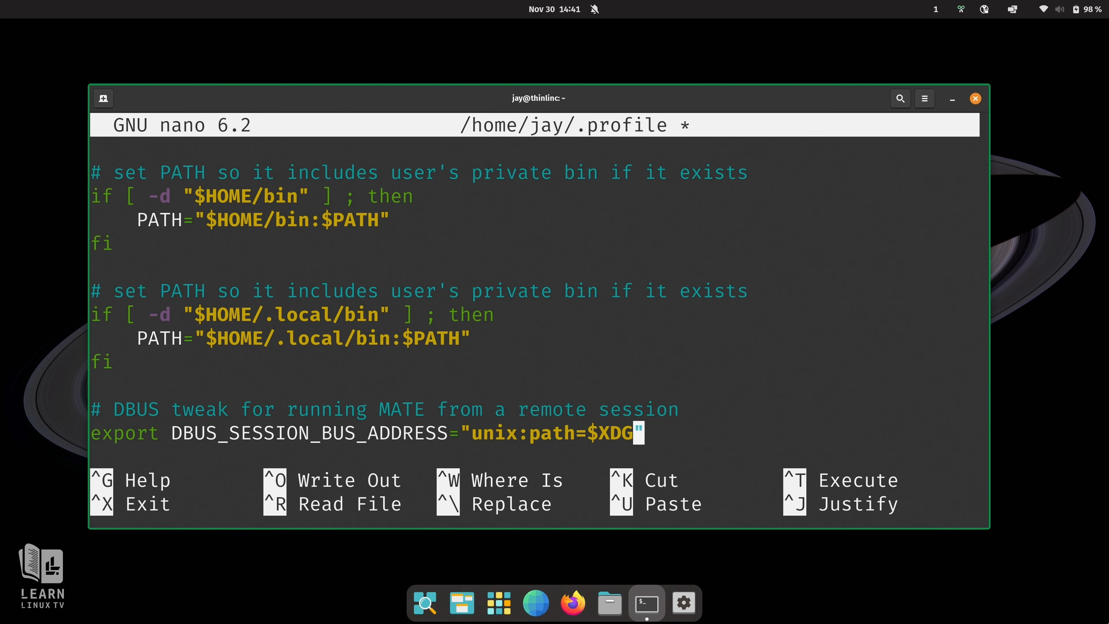
pyautogui.write('_RUNTIME_')
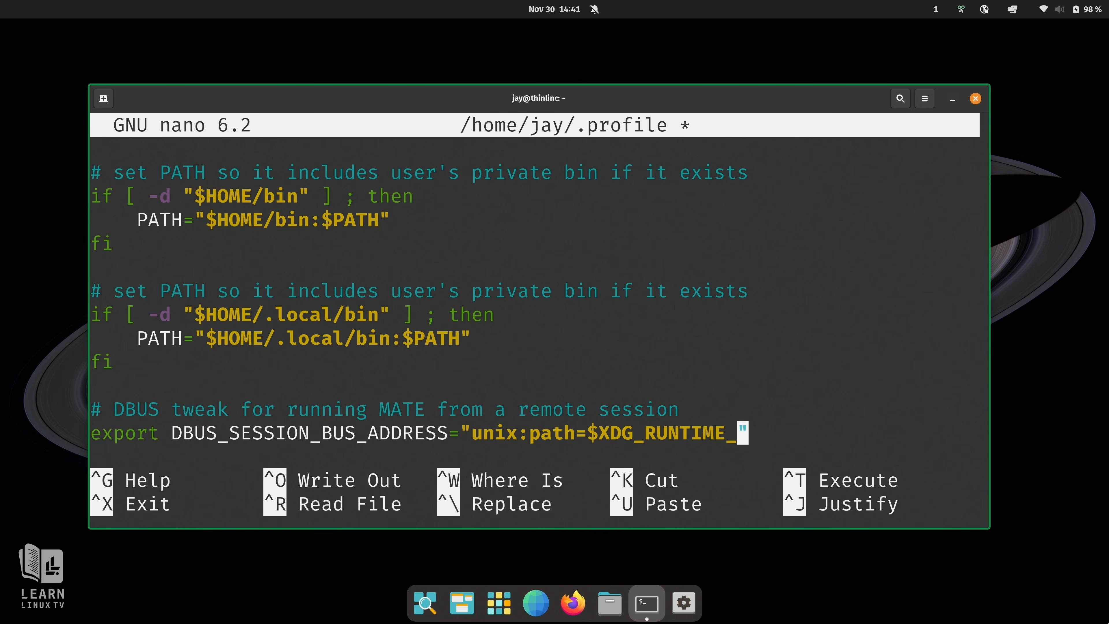
pyautogui.write('DIR/')
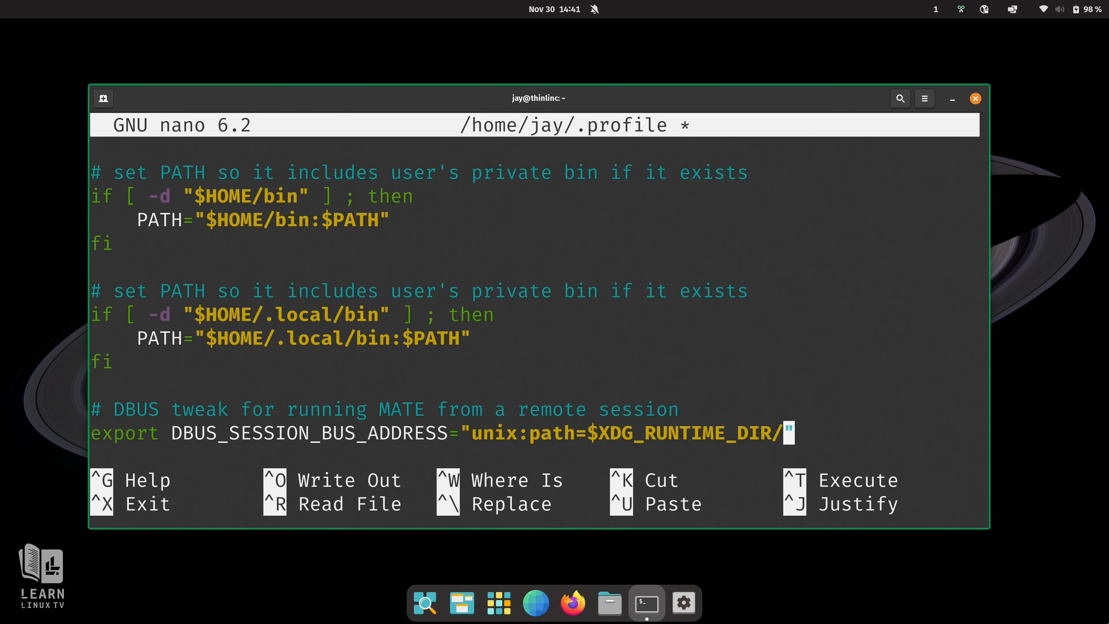
pyautogui.write('bus')
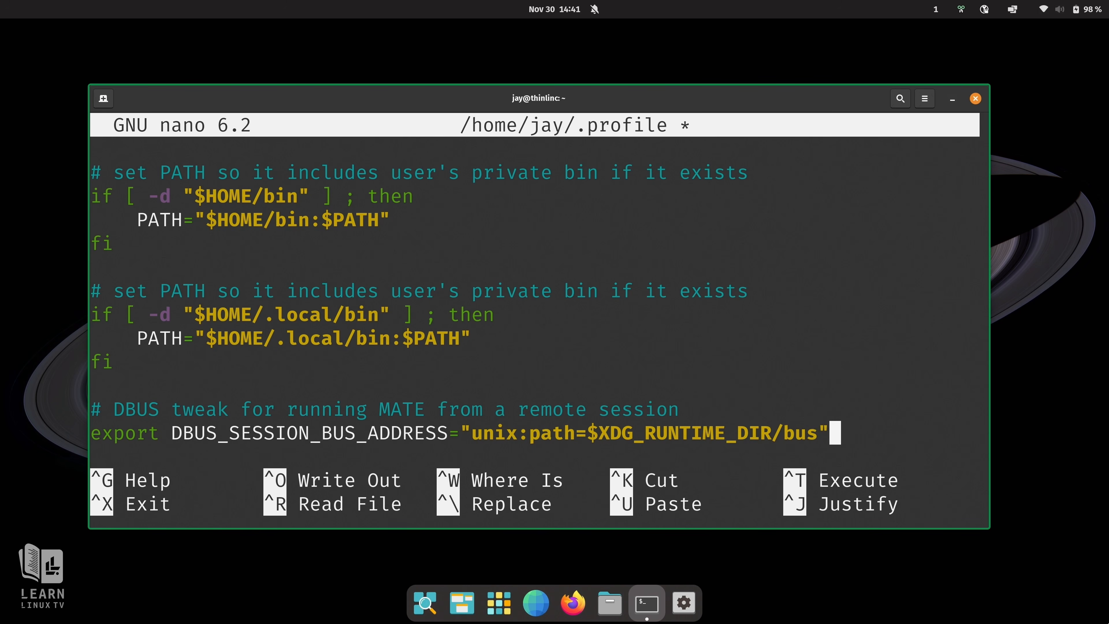
# Save .profile under the same name and exit nano, ending the server session and closing the terminal
pyautogui.hotkey('ctrl', 'o')
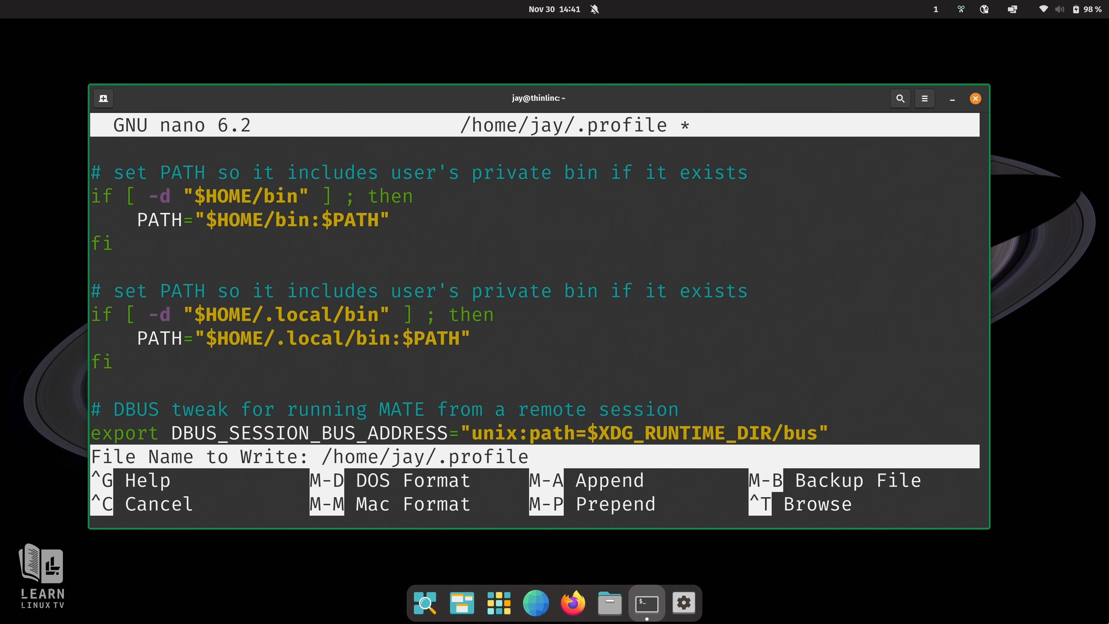
pyautogui.press('Return')
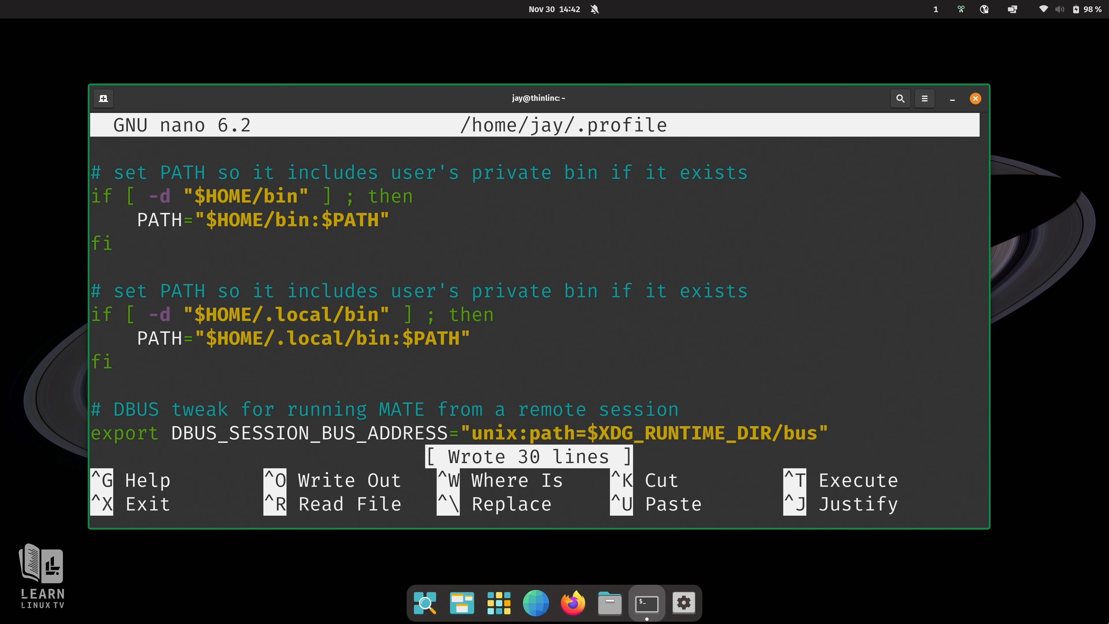
pyautogui.hotkey('ctrl', 'x')
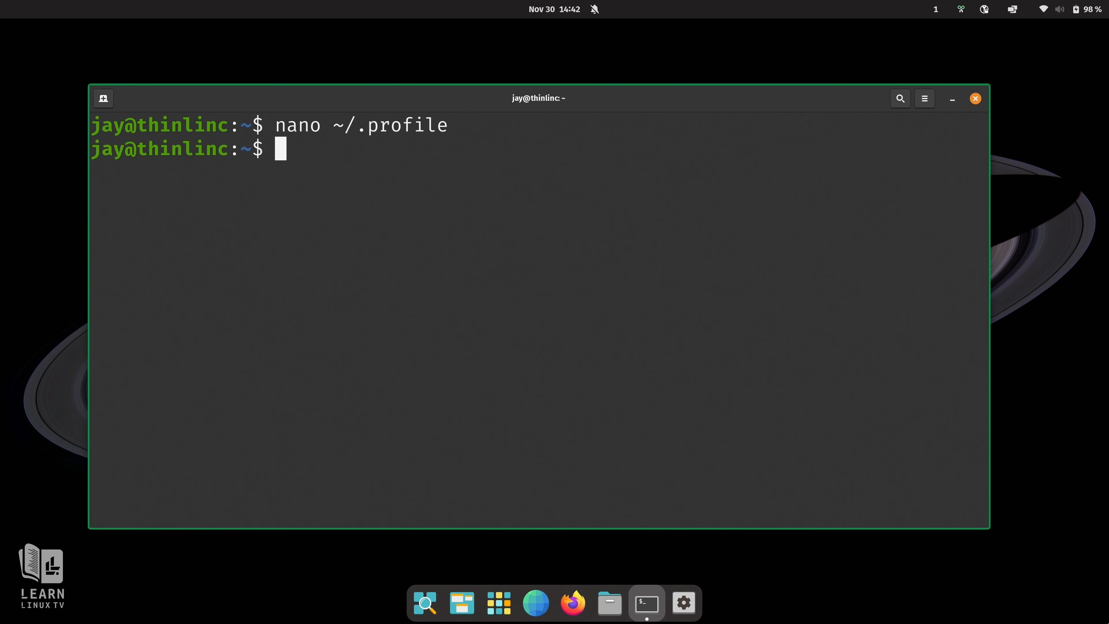
pyautogui.hotkey('ctrl', 'd')
pyautogui.hotkey('ctrl', 'd')
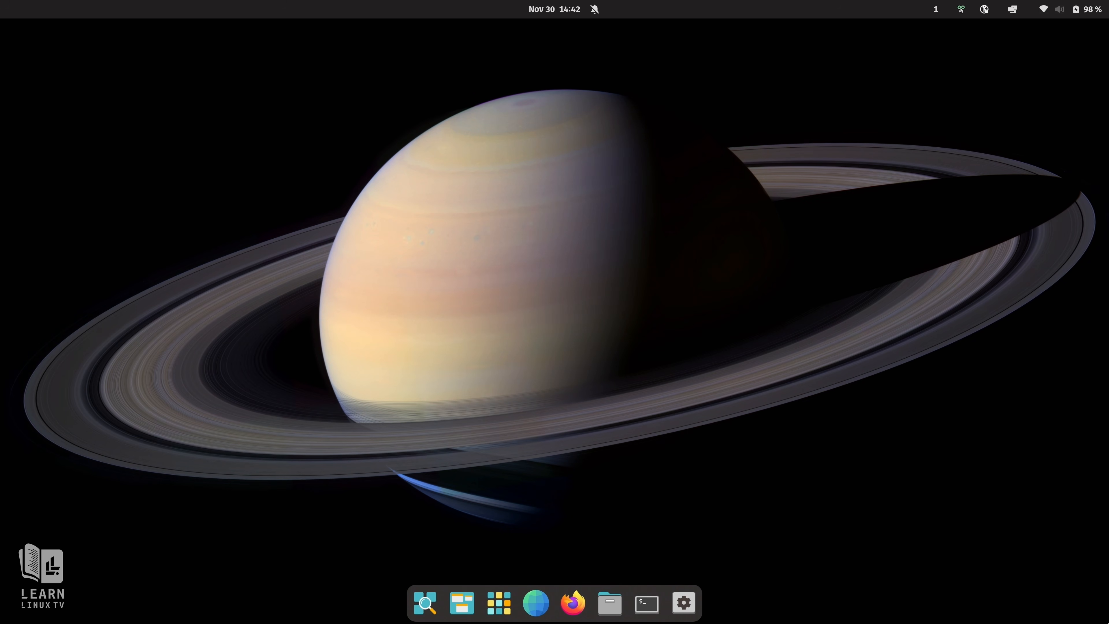